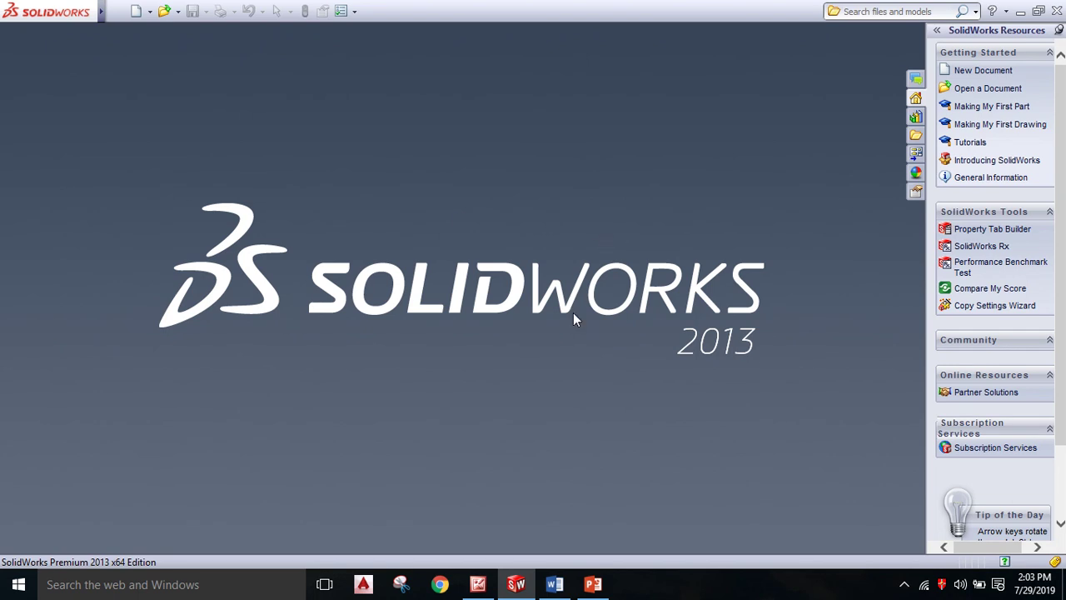
Bring up the dimensioned wine glass drawing in Picture Manager, after the Word intro page.
click(555, 584)
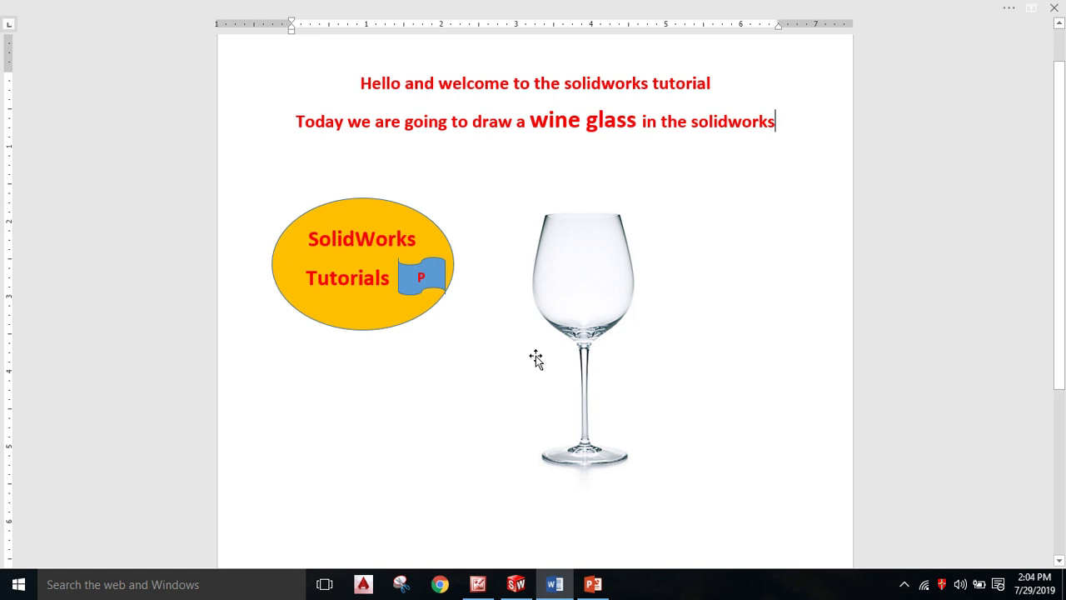
click(479, 583)
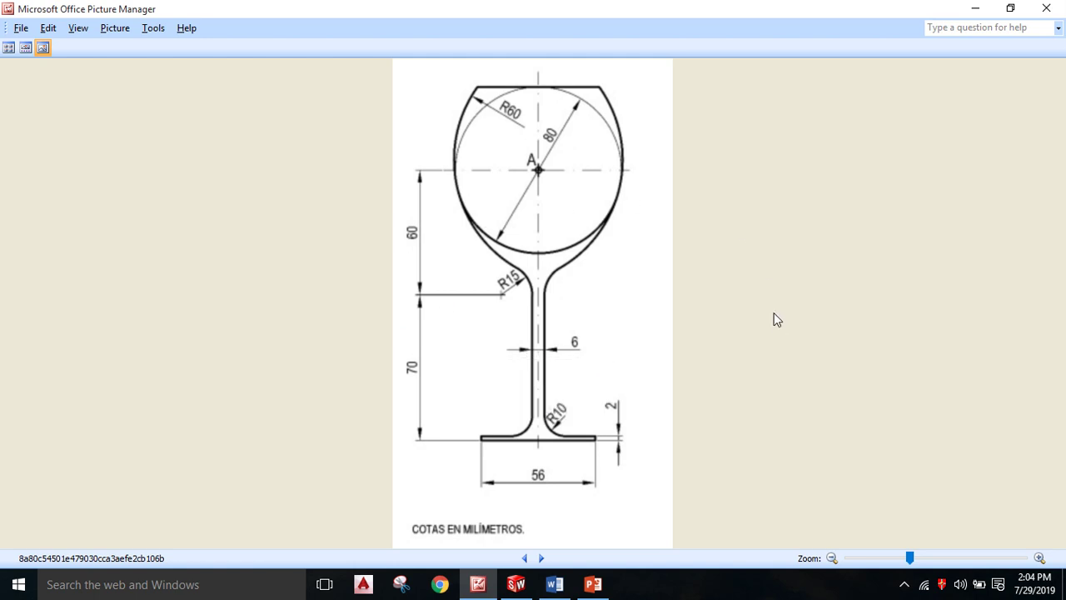
Back in SolidWorks, create a new part and open a sketch on the Front Plane.
click(517, 586)
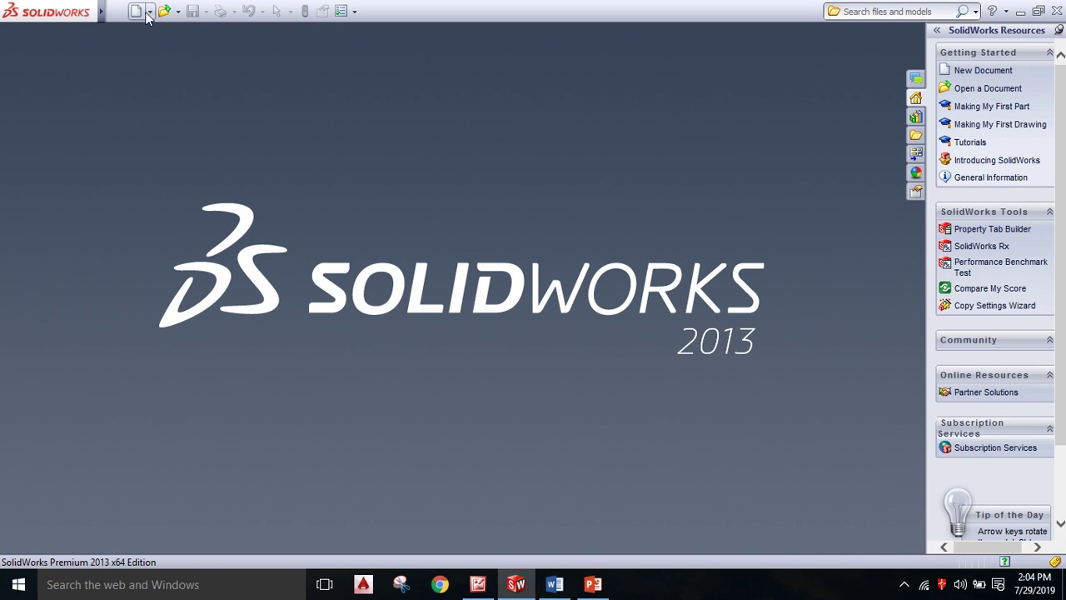
click(138, 11)
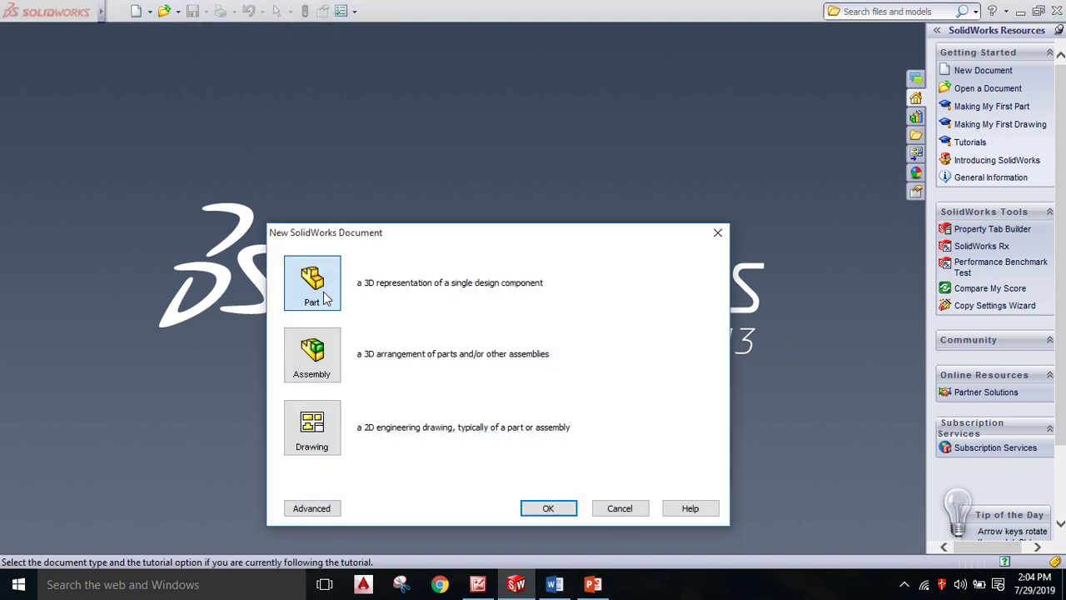
click(554, 508)
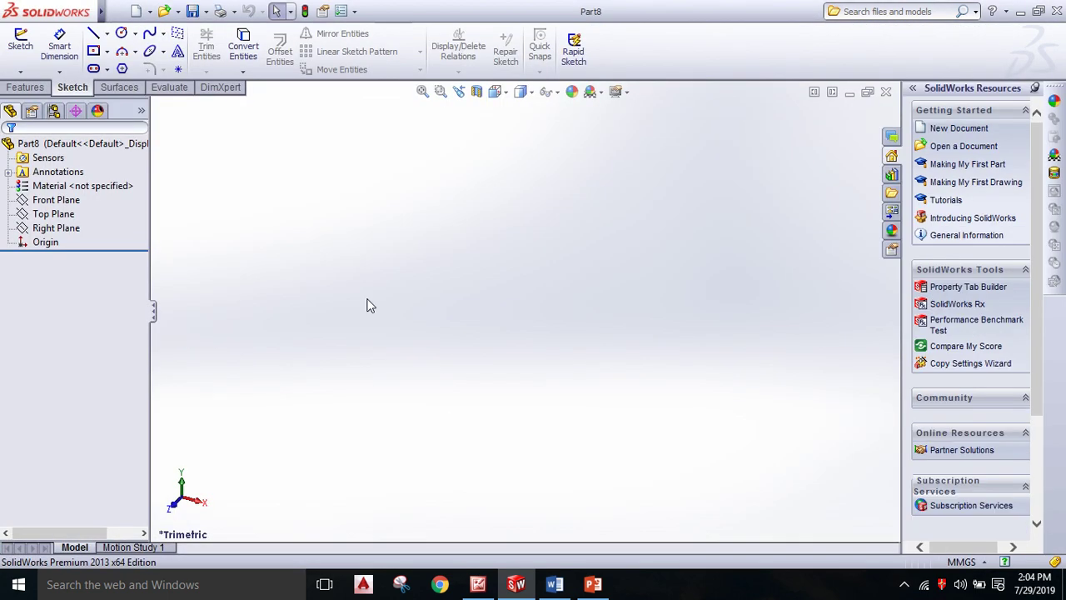
click(38, 200)
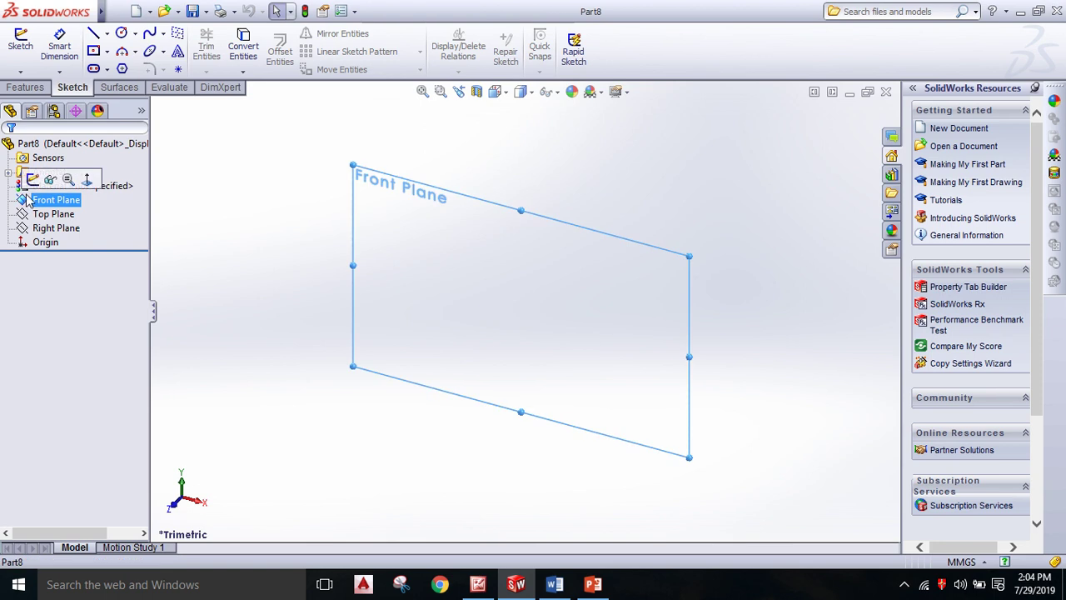
click(33, 182)
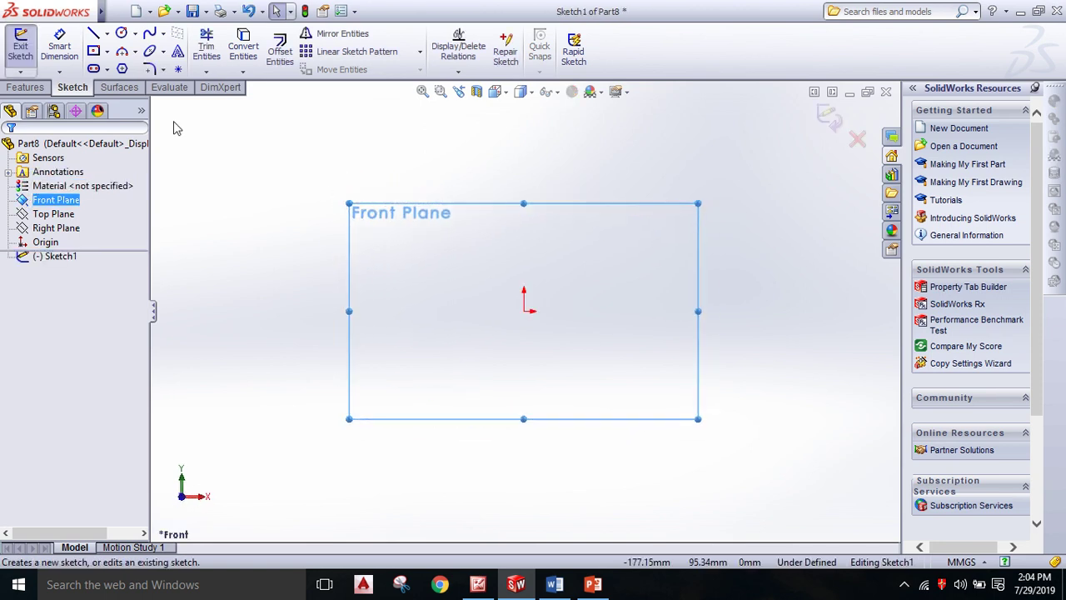
Draw a vertical centerline running through the origin.
click(107, 33)
click(116, 55)
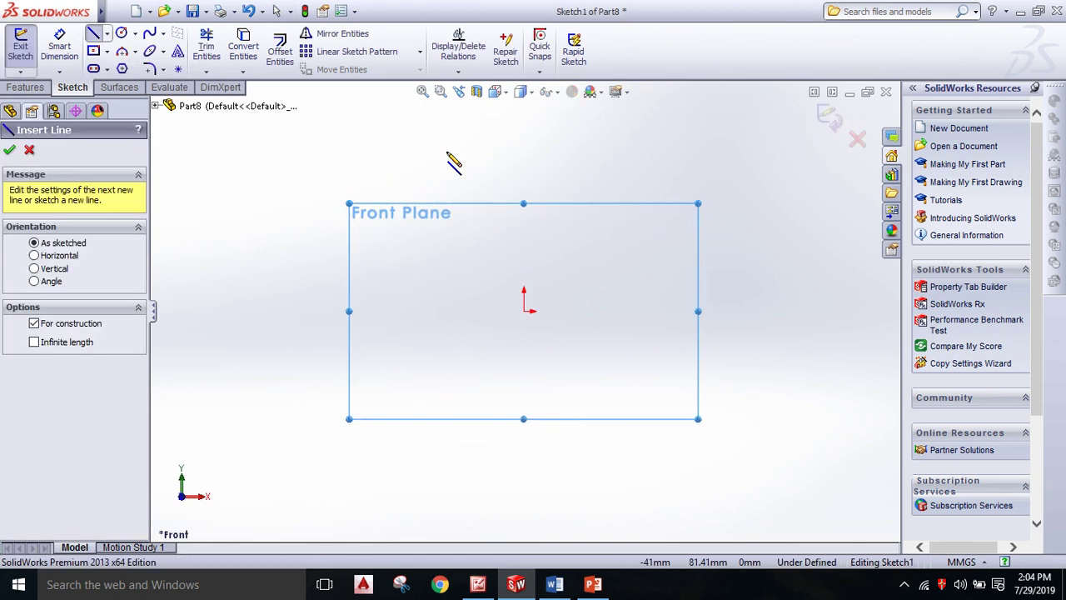
click(523, 117)
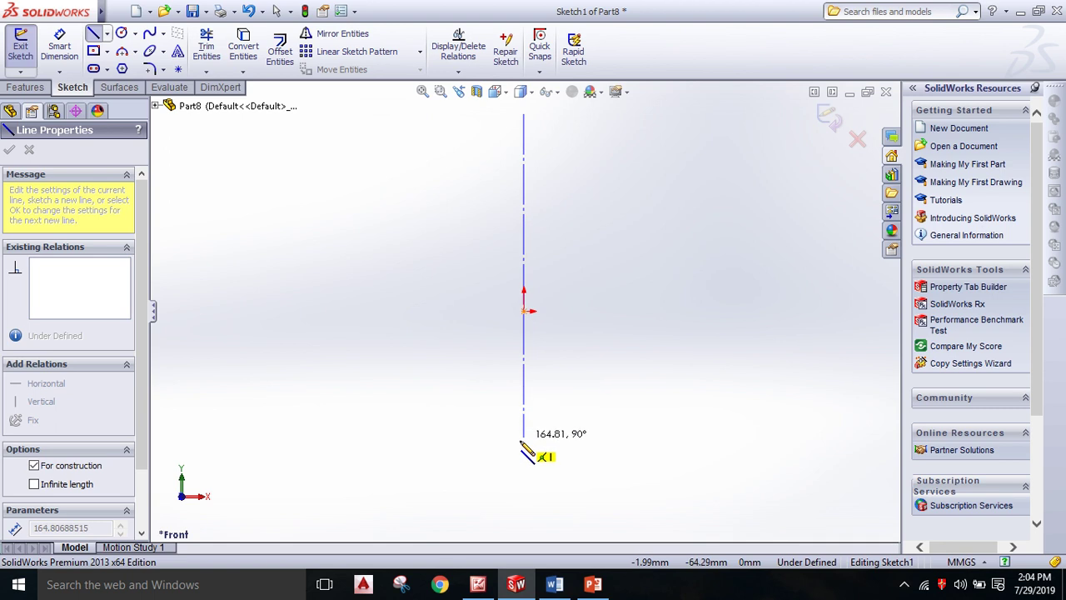
click(525, 496)
right_click(525, 138)
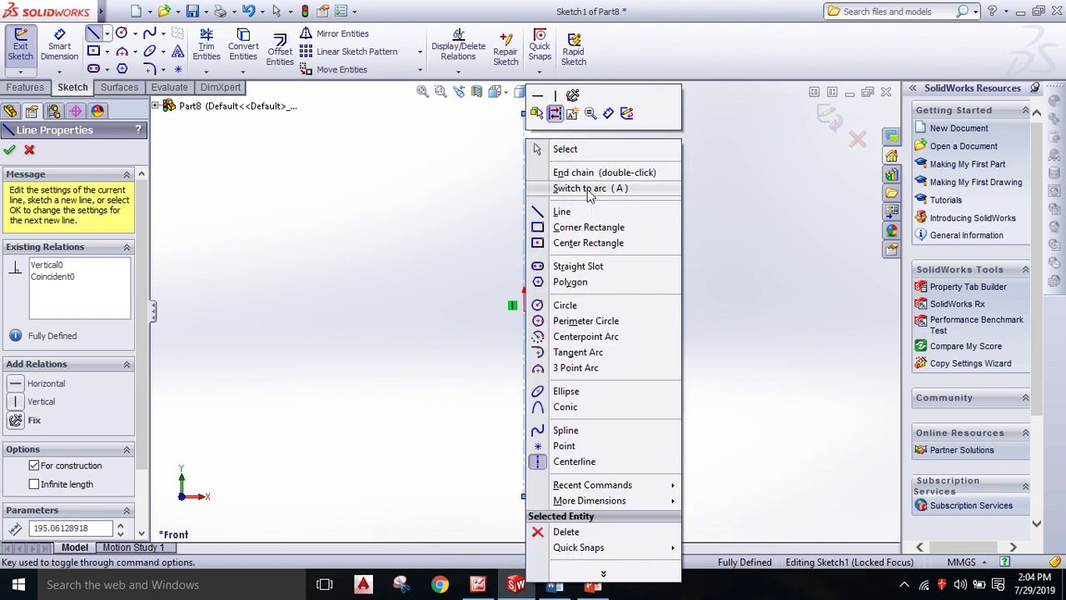
click(557, 147)
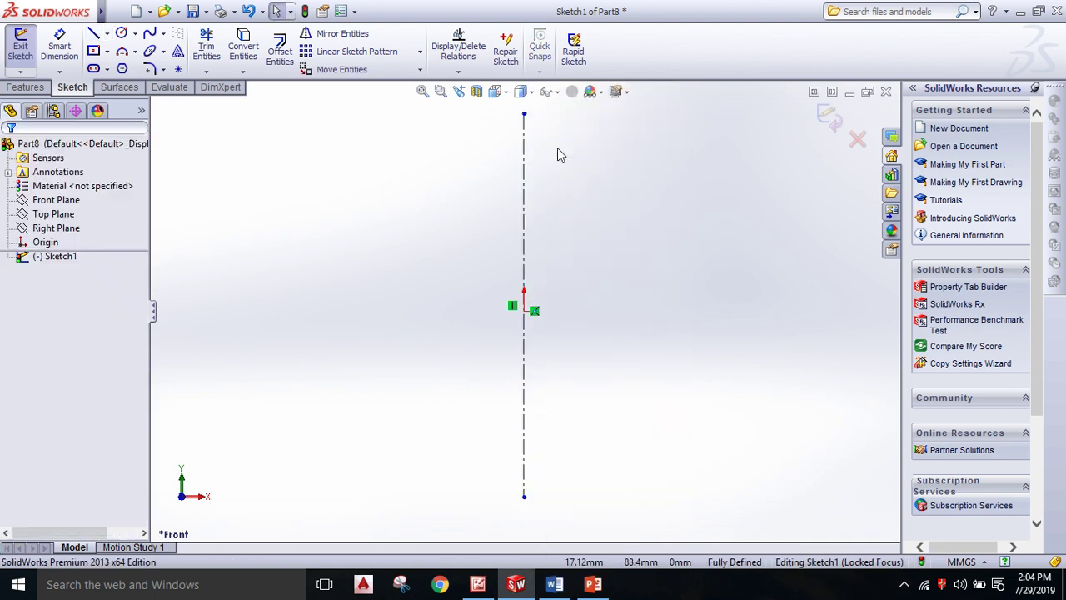
Draw the connected base and stem line chain beside the centerline.
click(106, 33)
click(121, 51)
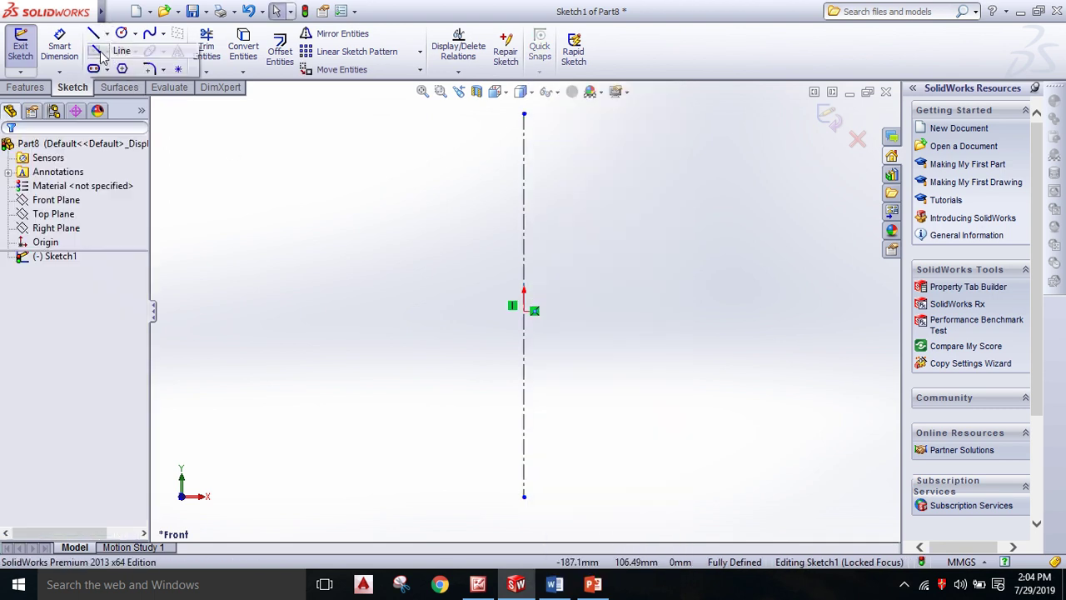
click(524, 447)
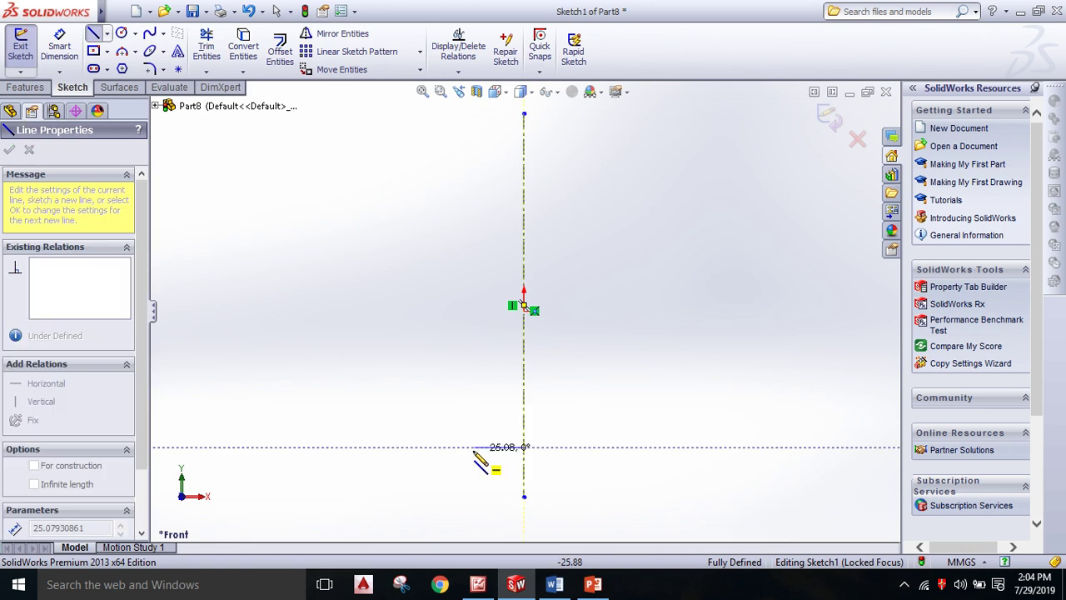
click(466, 441)
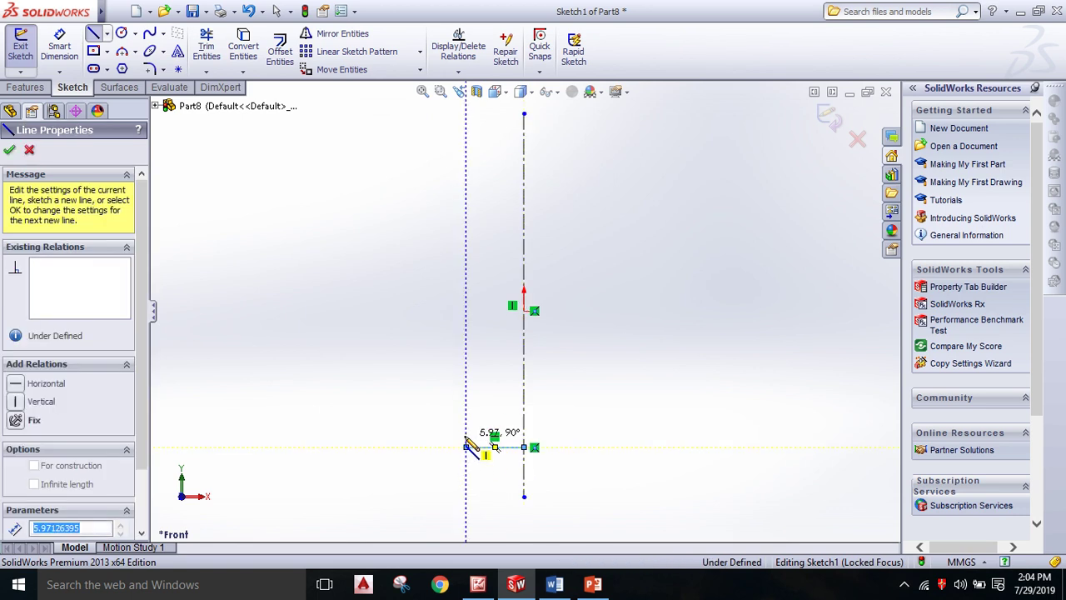
click(514, 434)
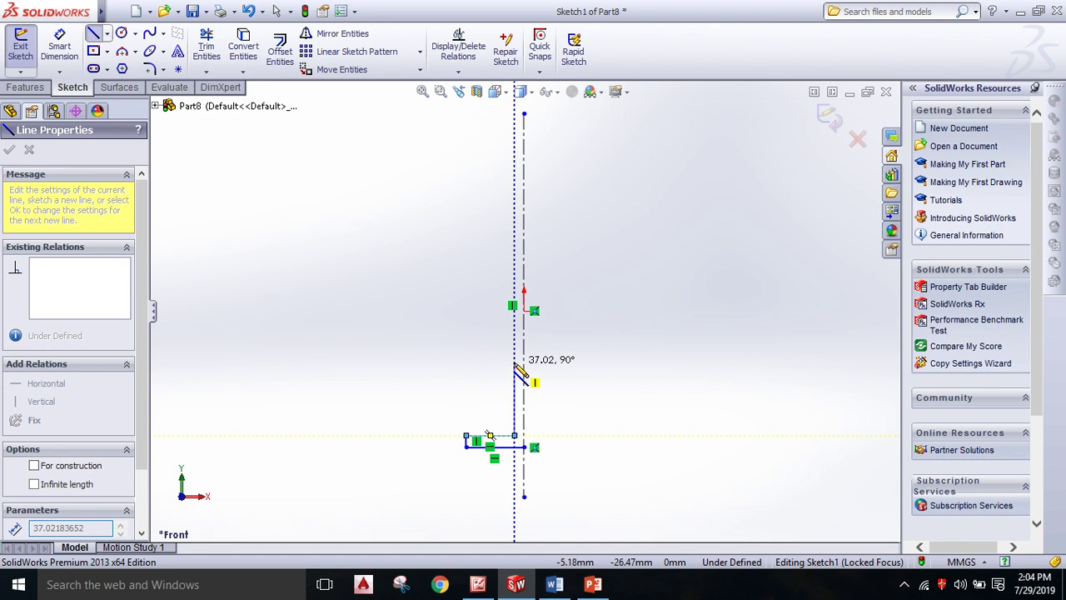
double_click(515, 279)
right_click(518, 285)
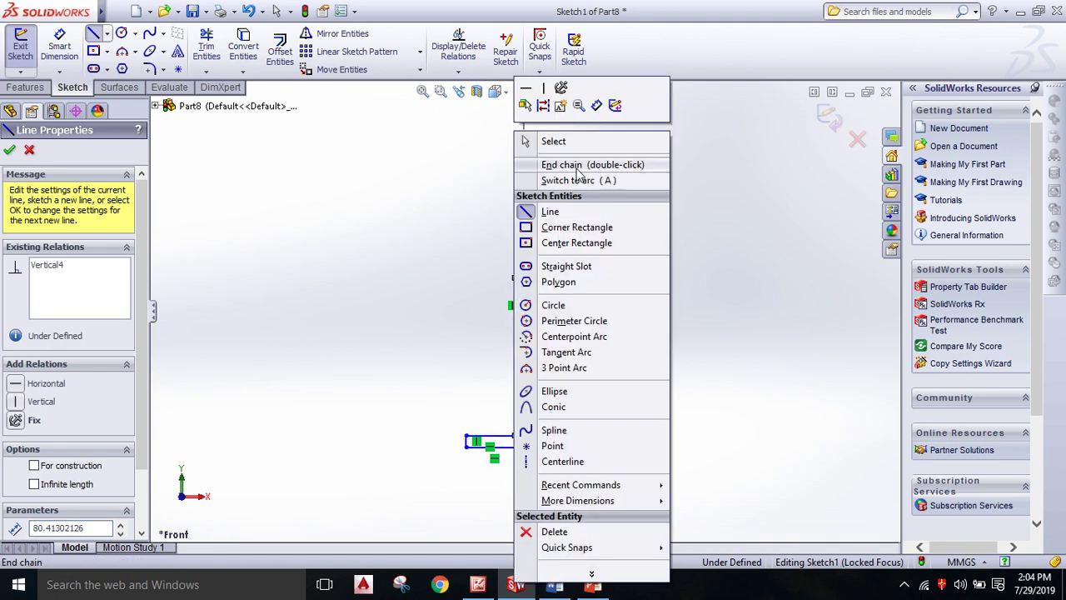
click(532, 140)
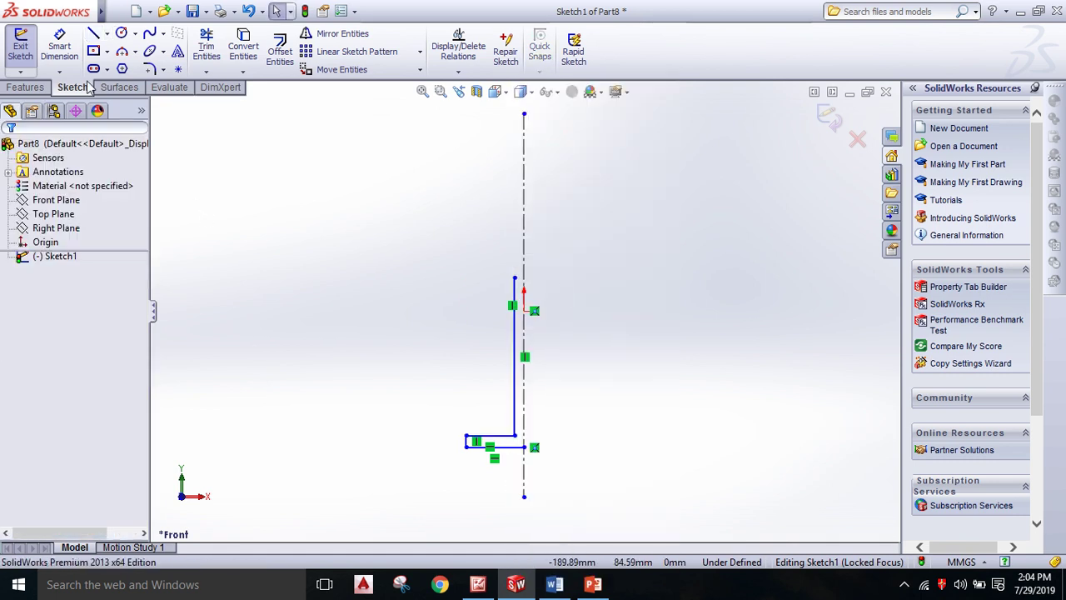
click(60, 45)
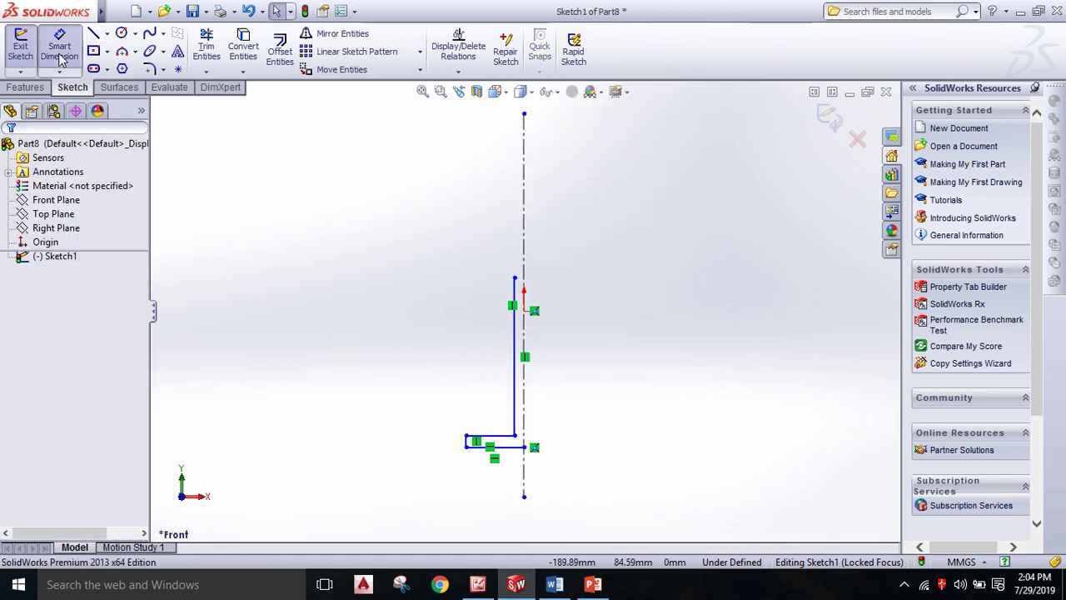
Dimension the stem width to 3 mm and the foot thickness to 2 mm.
click(517, 437)
click(524, 447)
click(518, 514)
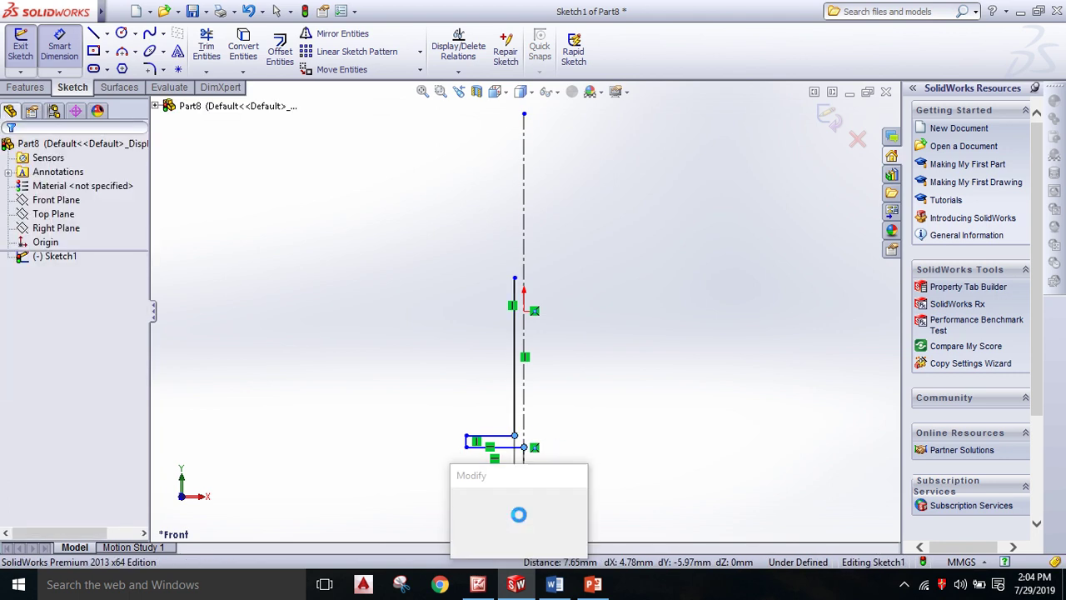
text(3)
key(Return)
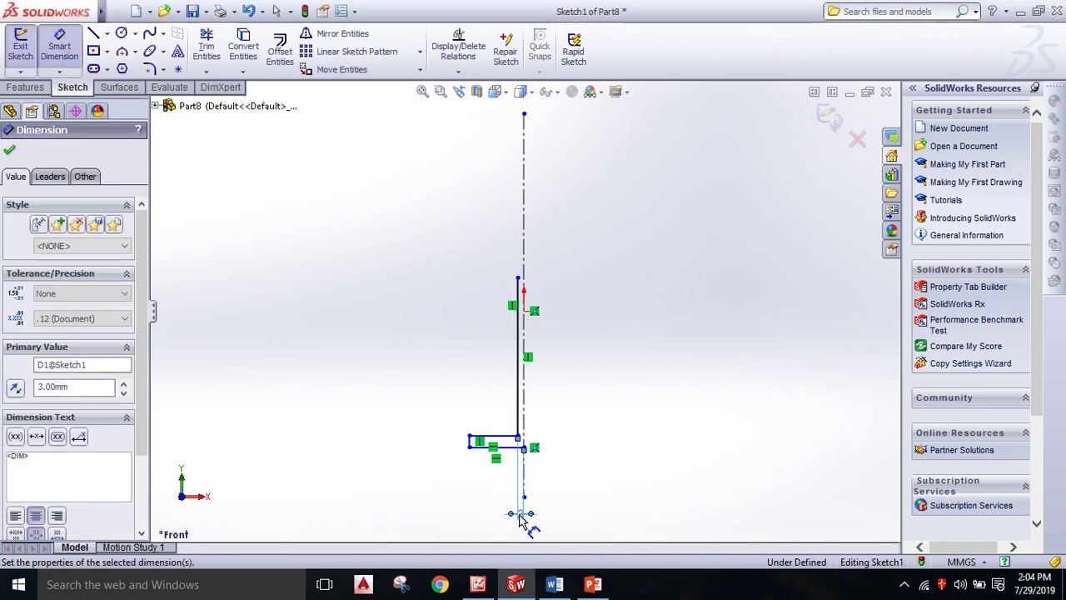
scroll(471, 448, down, 2)
click(475, 425)
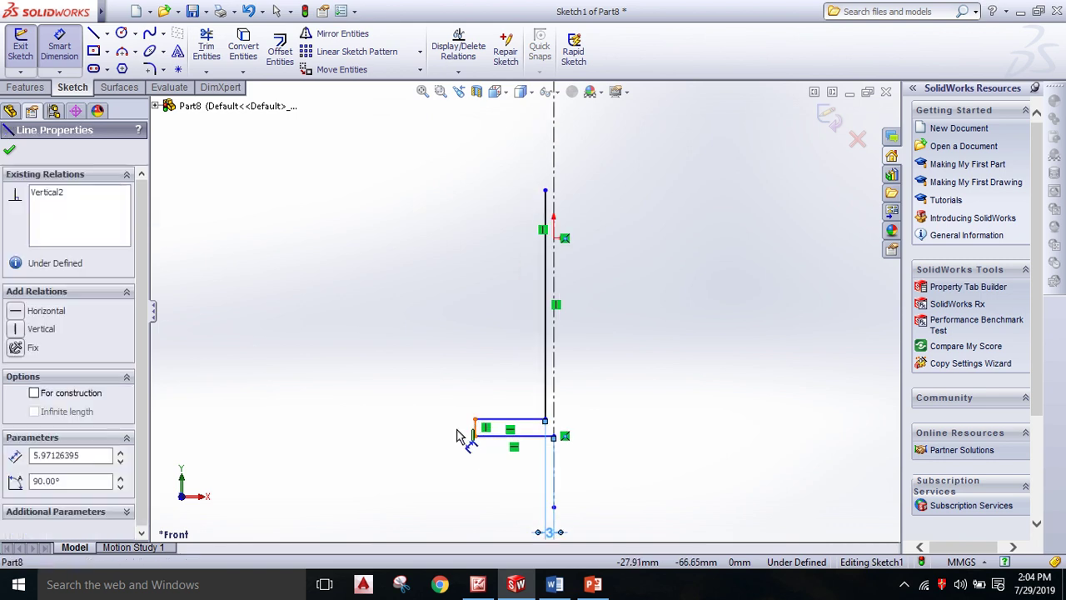
click(431, 429)
text(2)
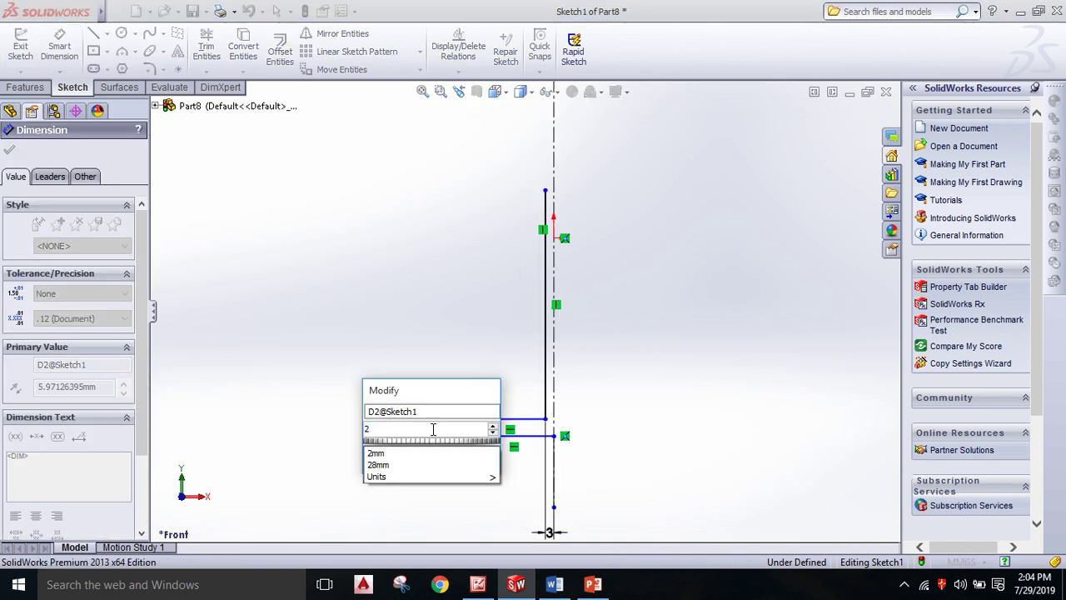
key(Return)
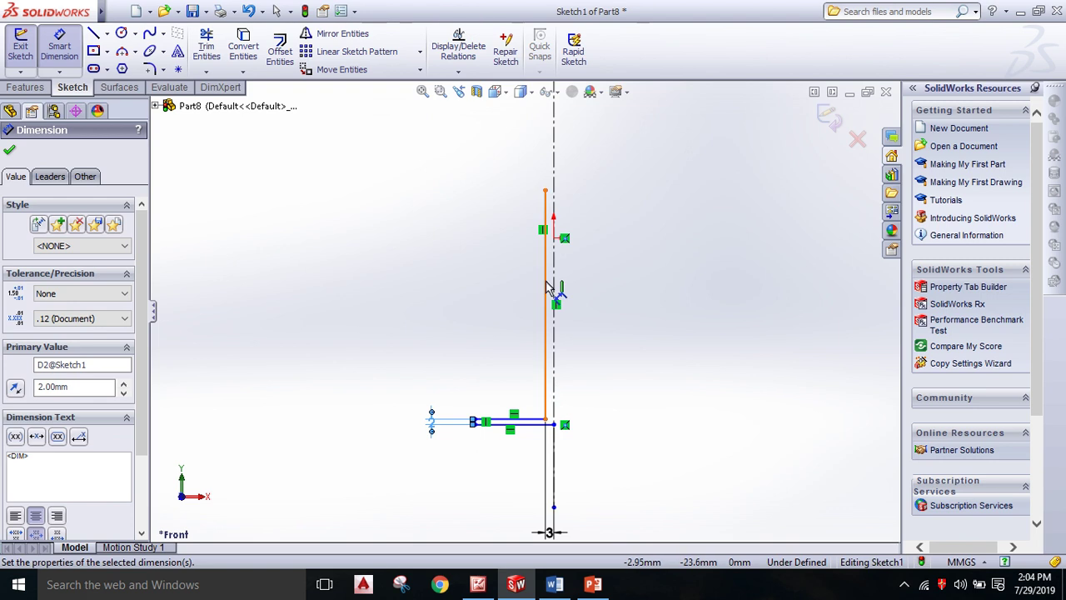
Set the stem height to 70 mm and the foot length to 28 mm.
click(545, 192)
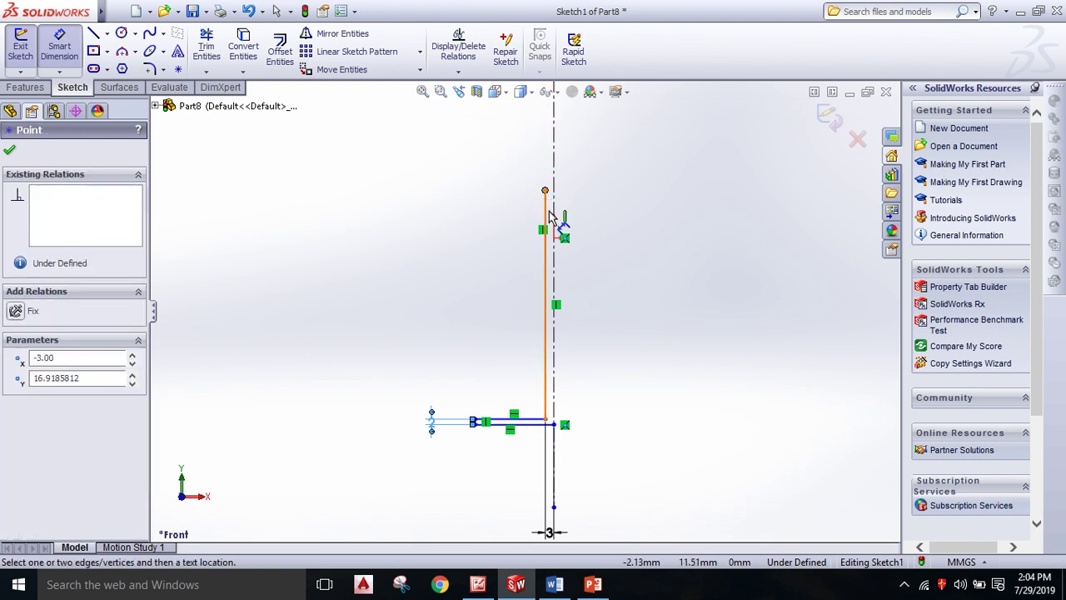
click(554, 424)
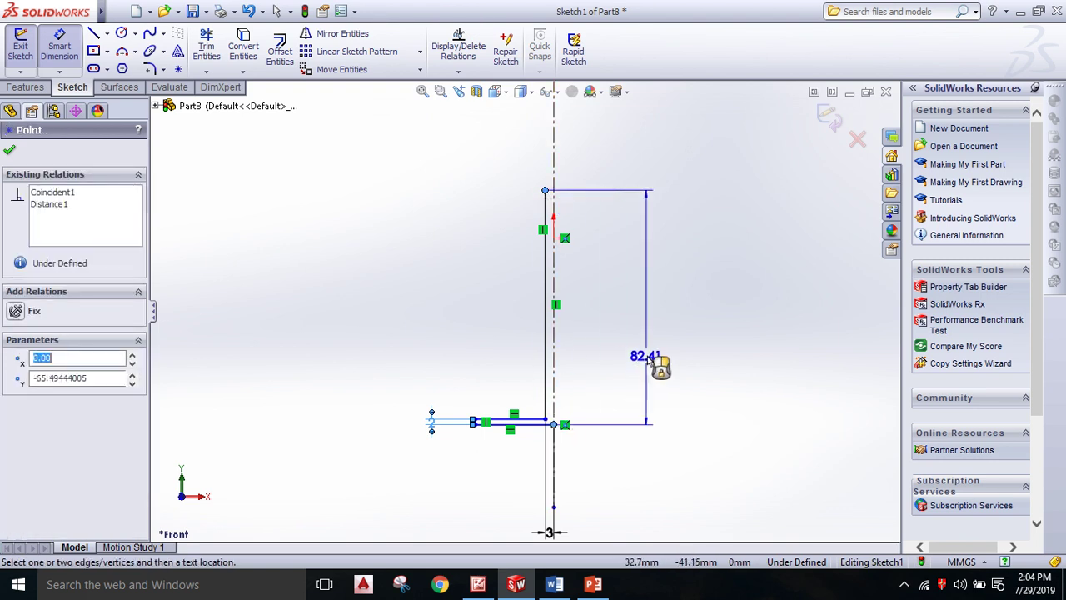
click(681, 325)
text(70)
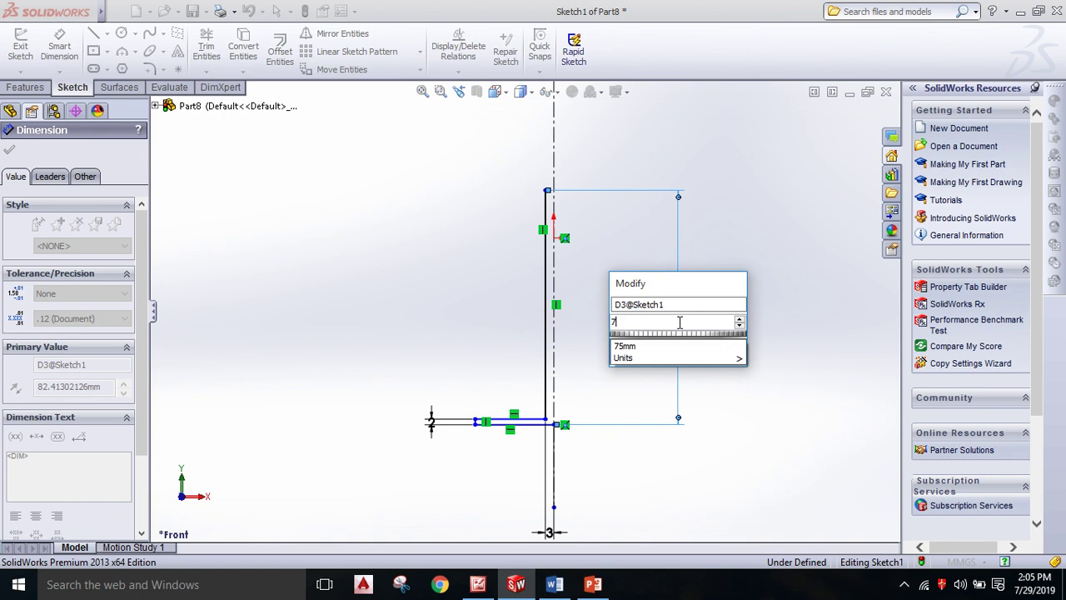
key(Return)
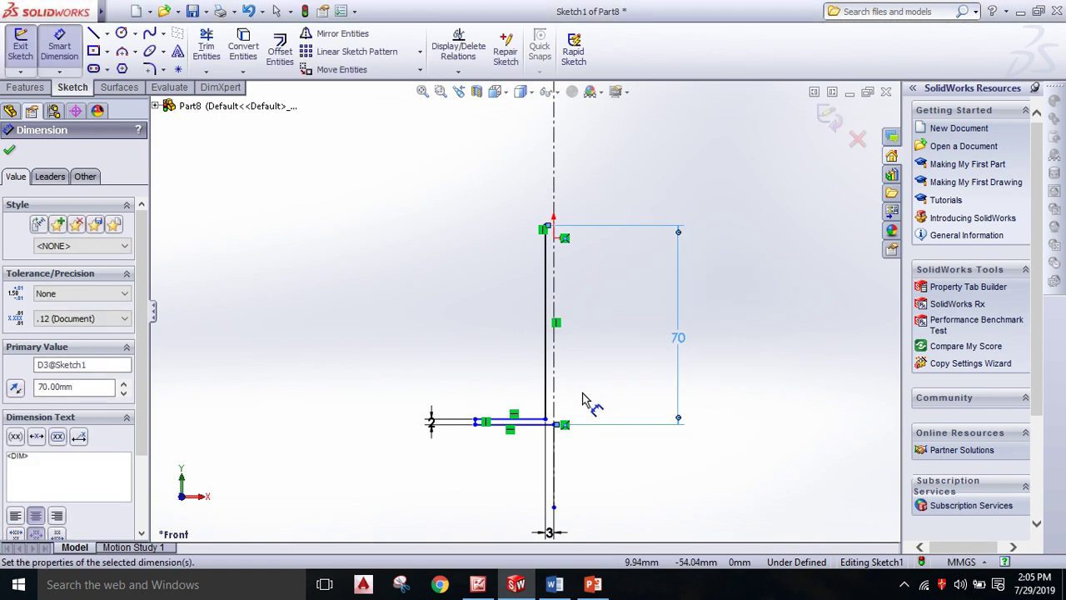
click(523, 423)
click(517, 493)
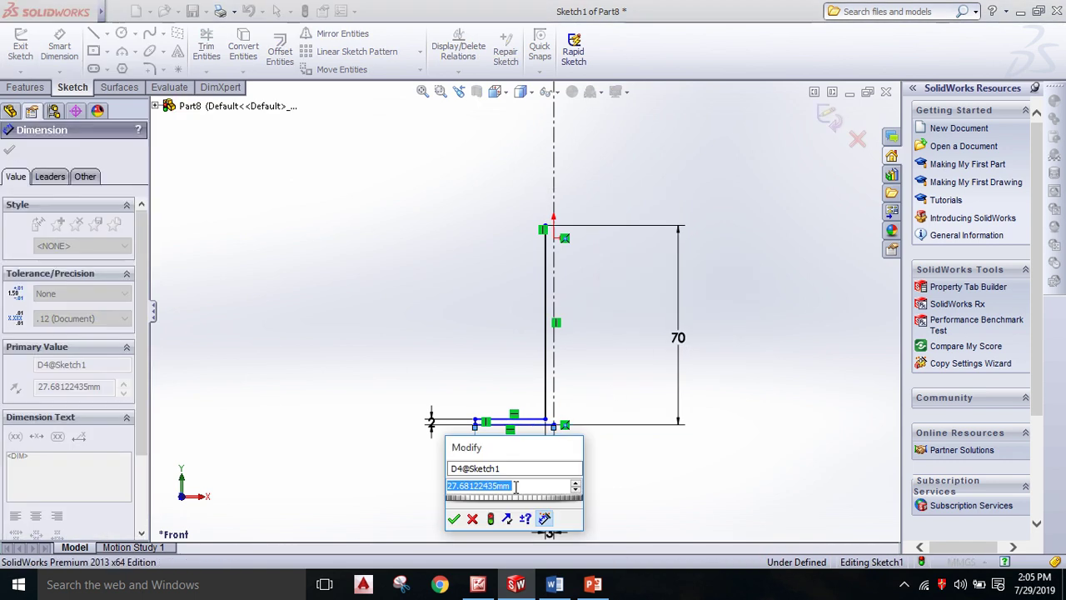
text(28)
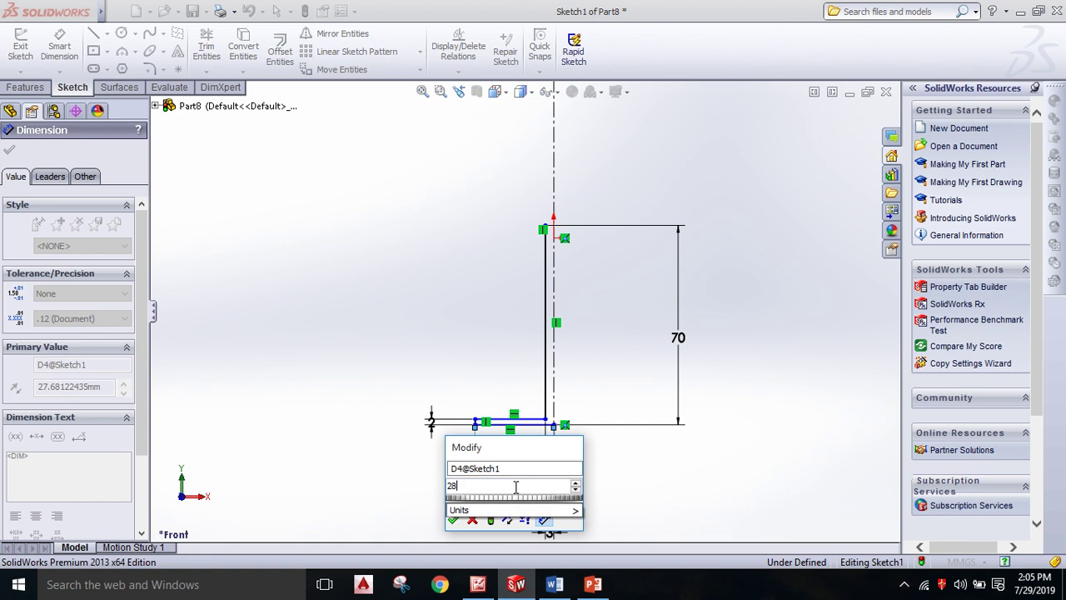
key(Return)
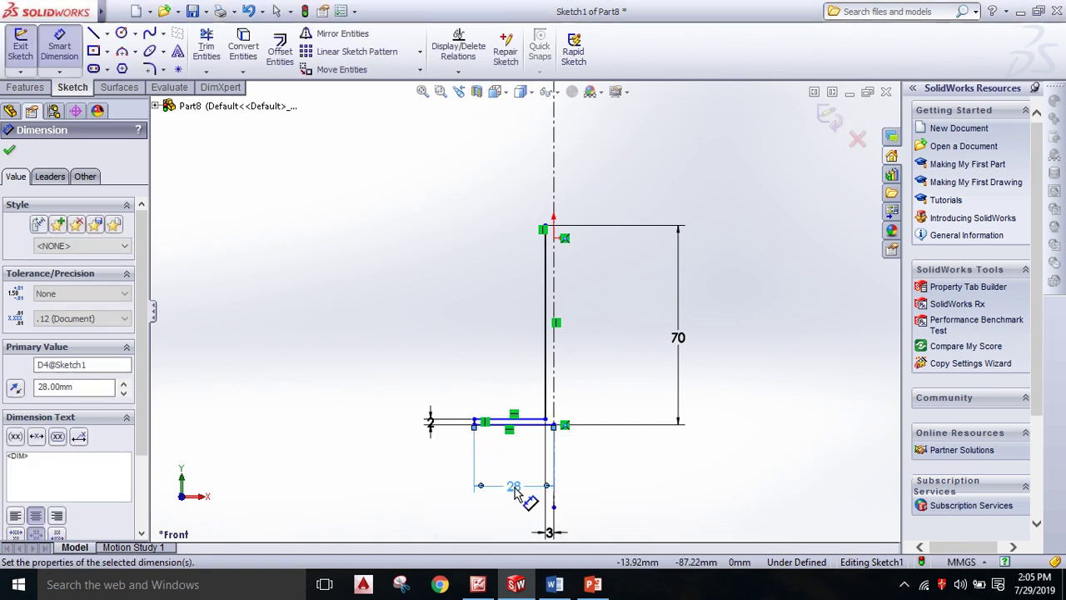
click(11, 151)
scroll(581, 329, up, 1)
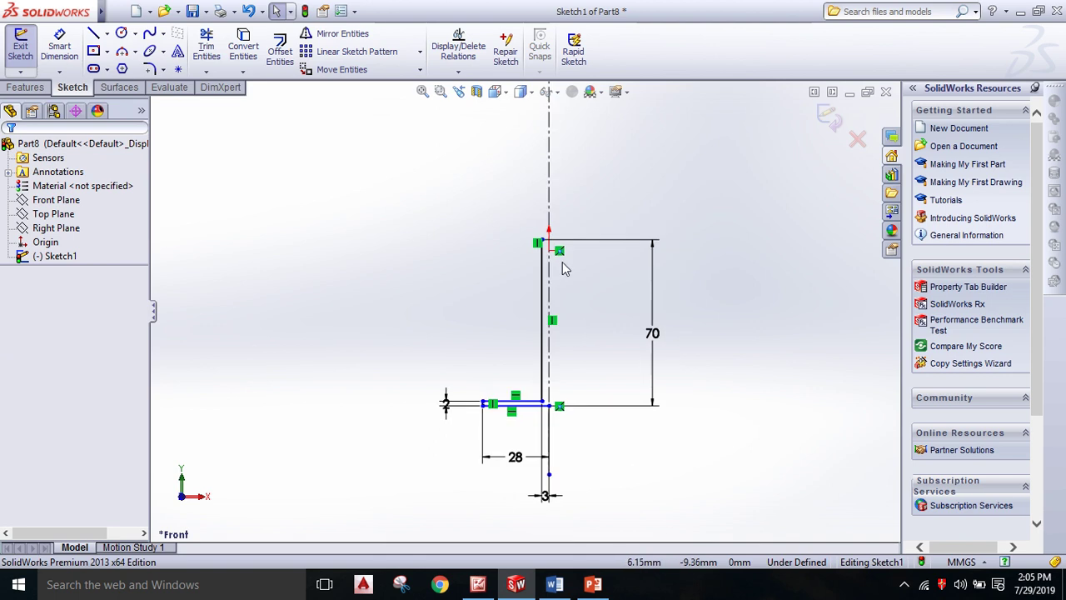
scroll(567, 230, up, 2)
scroll(557, 208, down, 1)
scroll(547, 208, down, 2)
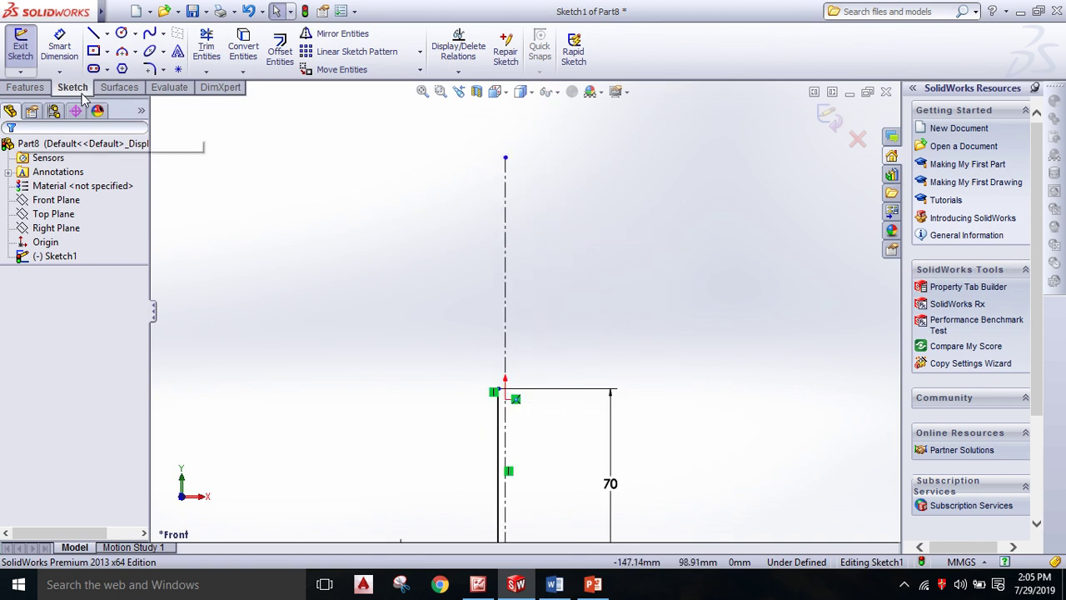
Draw a 40 mm radius circle centred on the centerline above the stem.
click(120, 32)
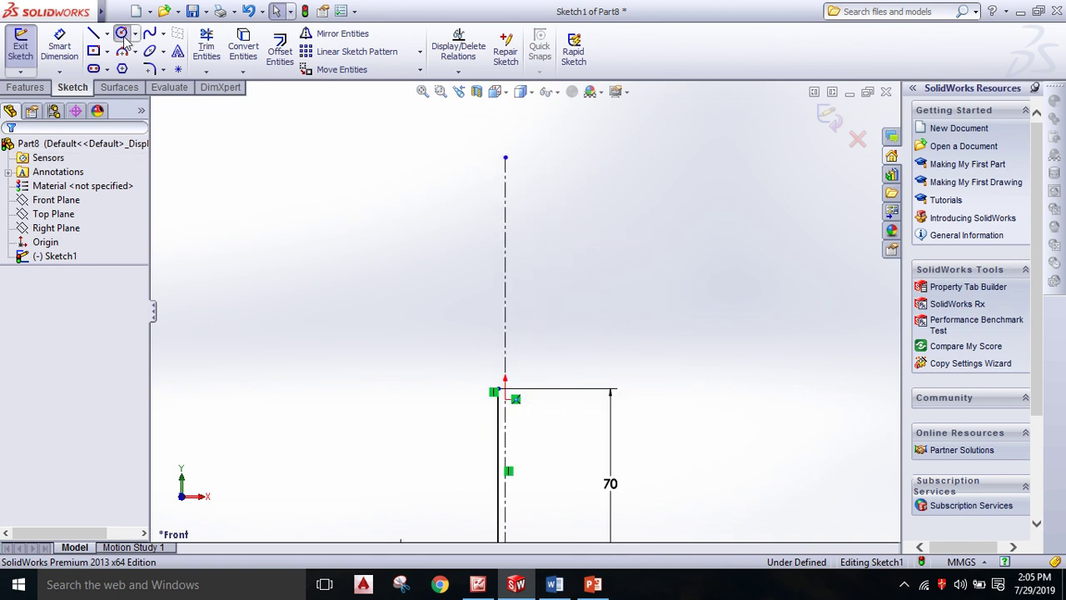
click(505, 216)
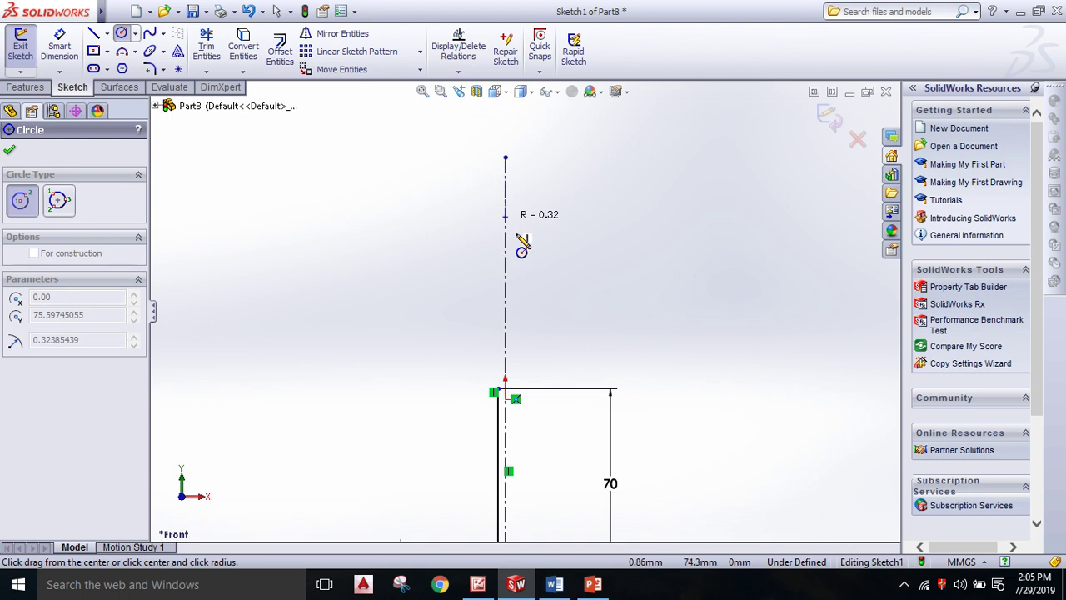
click(562, 293)
text(40)
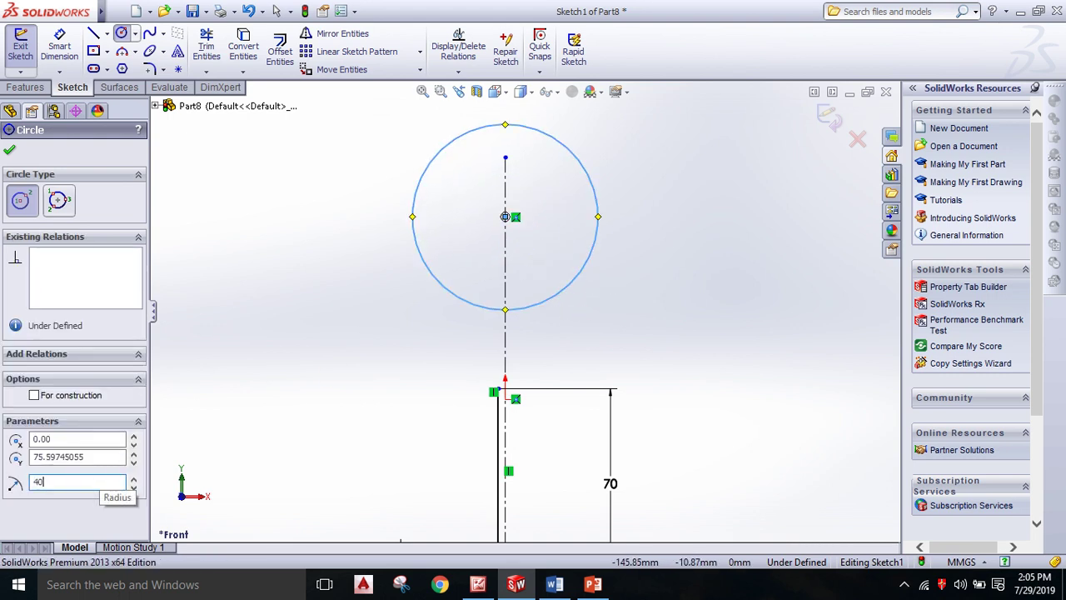
key(Return)
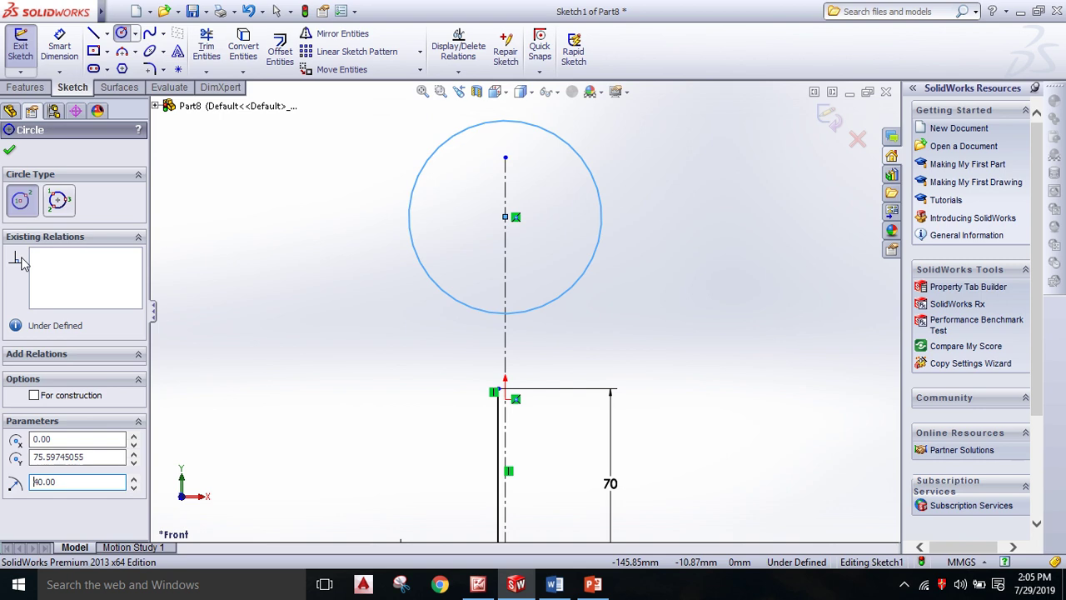
scroll(528, 254, up, 3)
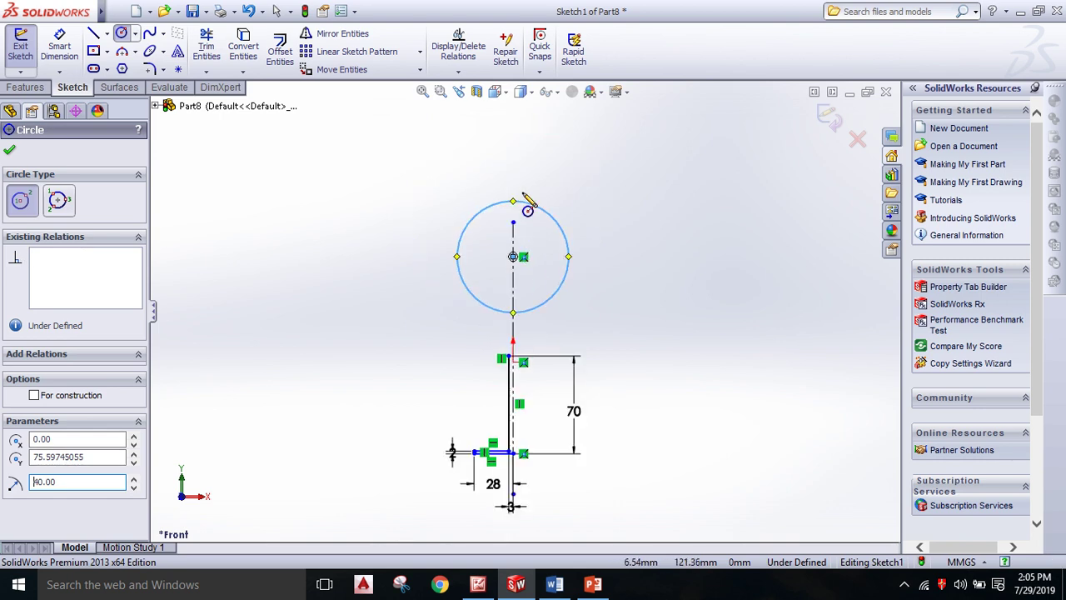
scroll(525, 200, down, 2)
click(8, 152)
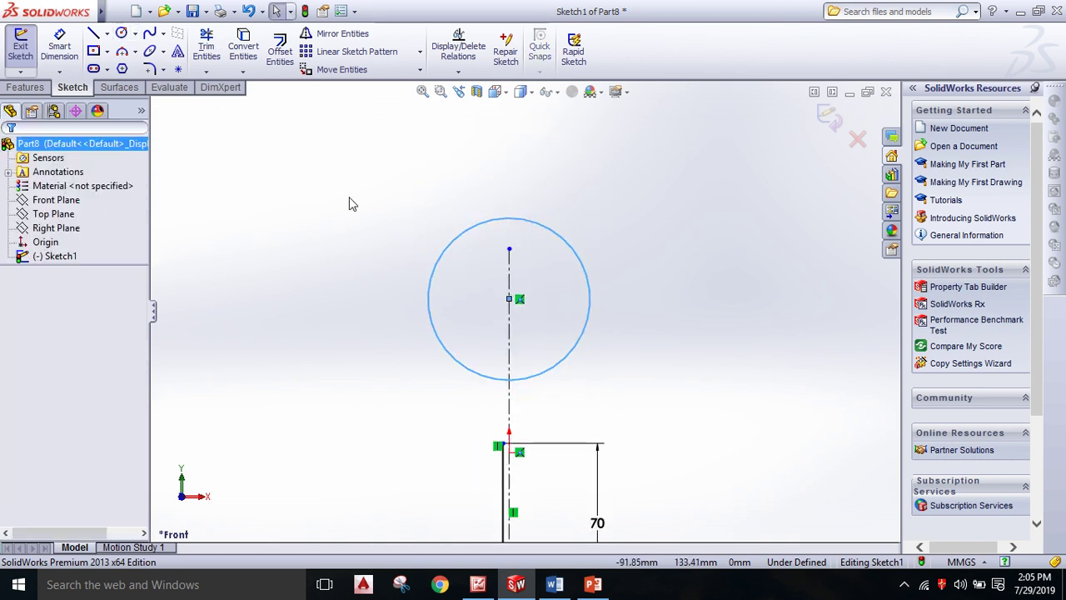
Extend the centerline's top endpoint up past the circle.
drag(509, 250, 509, 173)
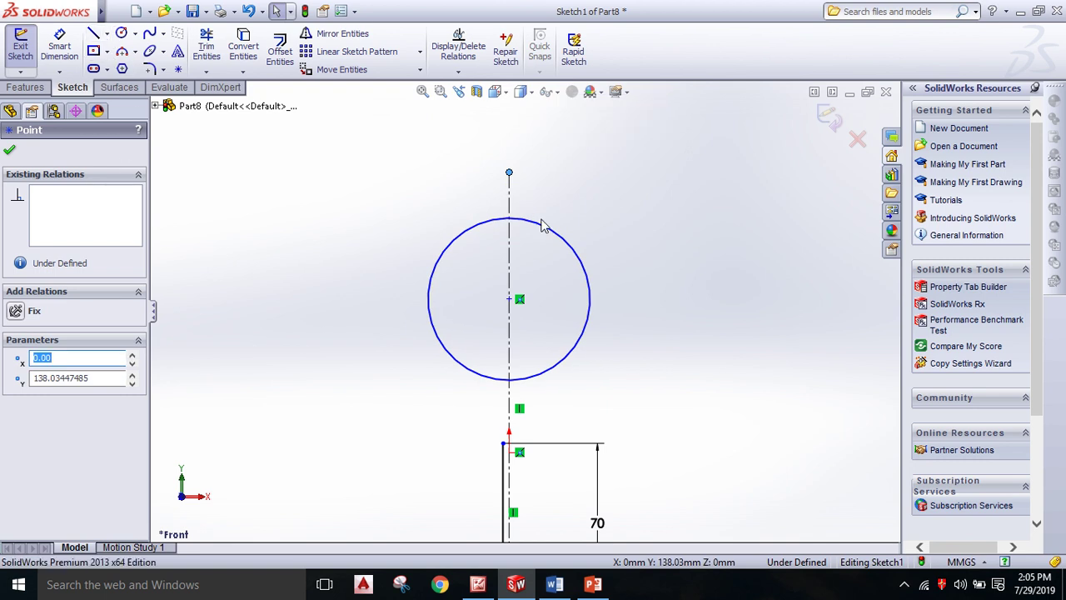
scroll(612, 333, up, 5)
scroll(582, 375, down, 2)
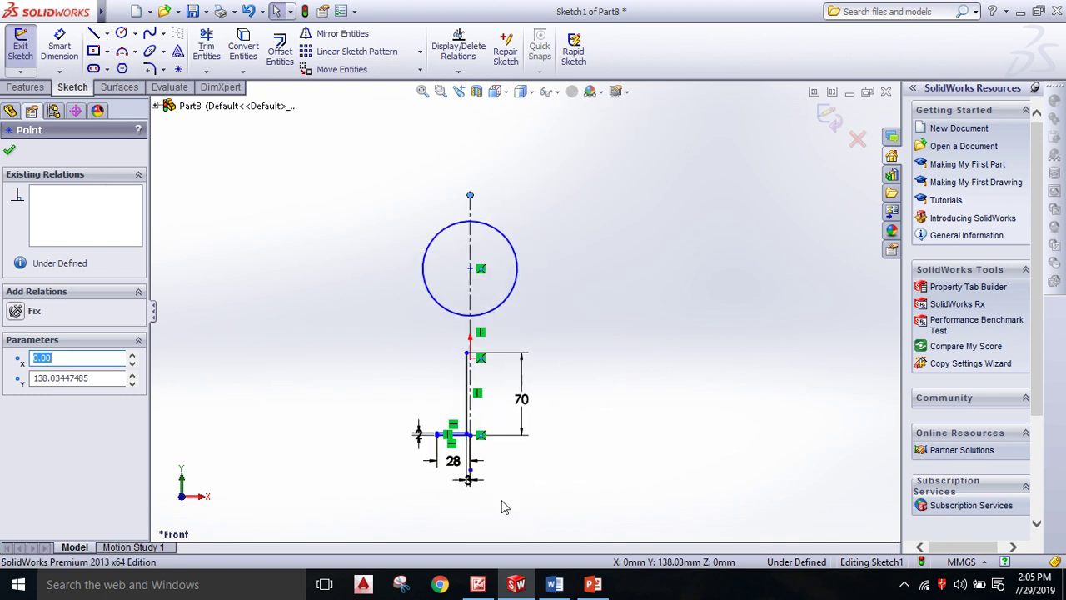
Dimension the circle centre 130 mm above the base line, checking the reference drawing.
click(59, 46)
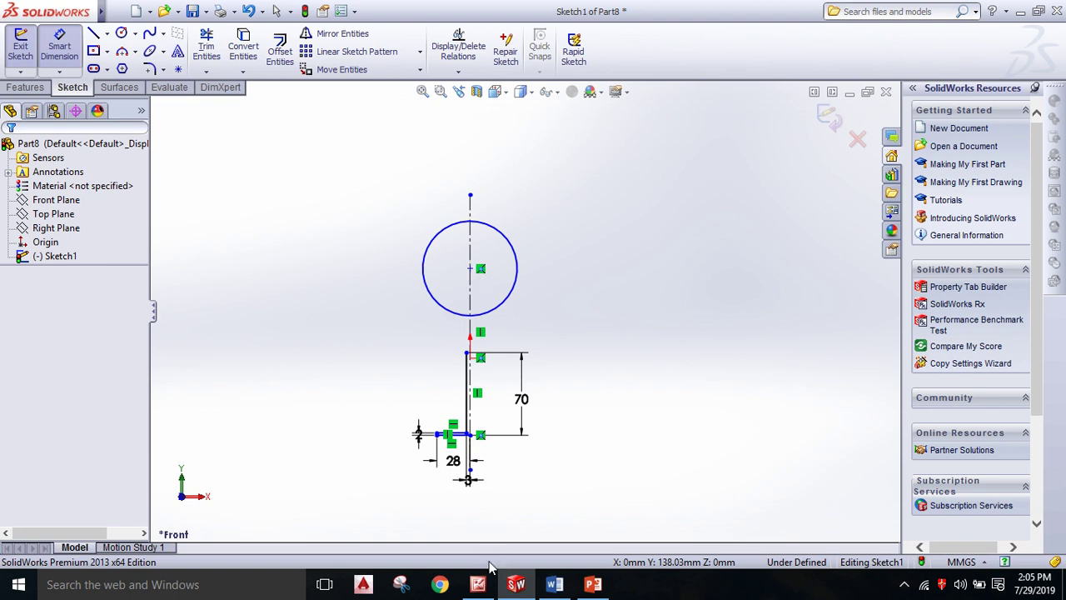
click(478, 584)
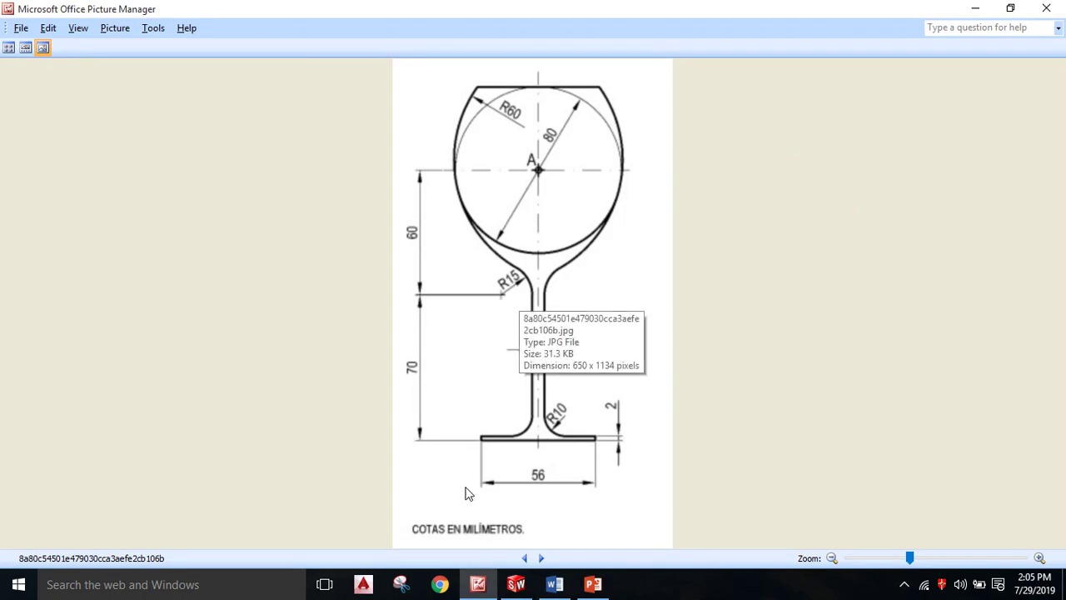
click(516, 584)
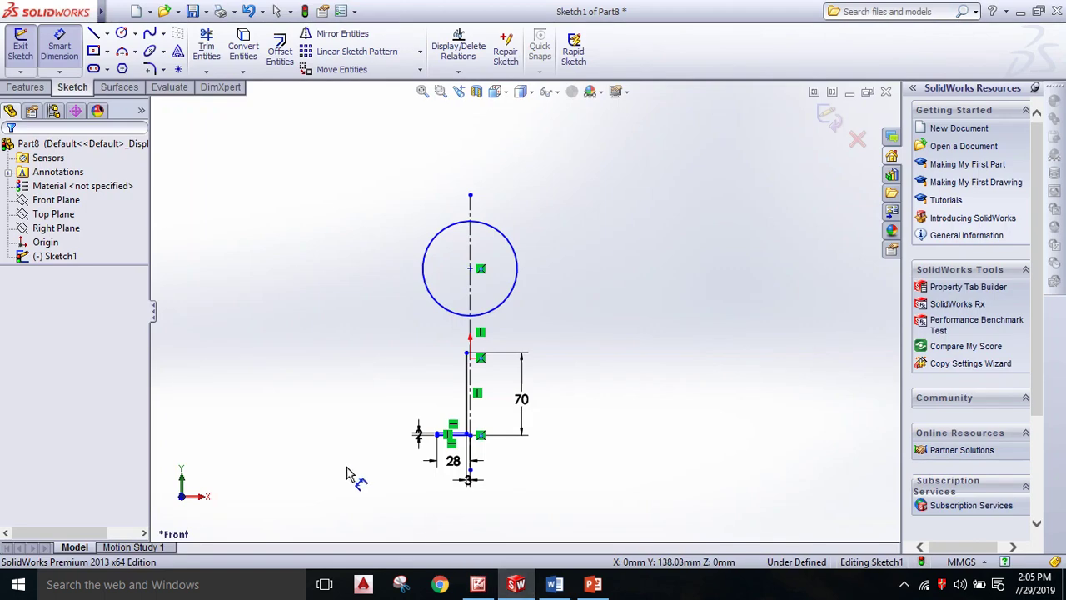
click(470, 269)
scroll(480, 465, down, 3)
scroll(480, 447, down, 3)
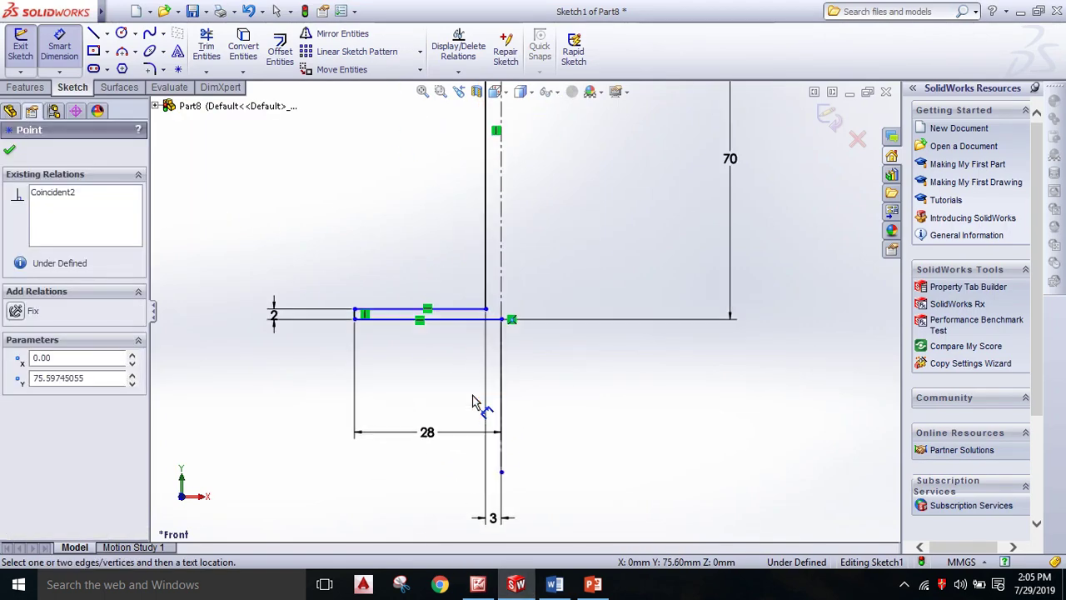
click(500, 320)
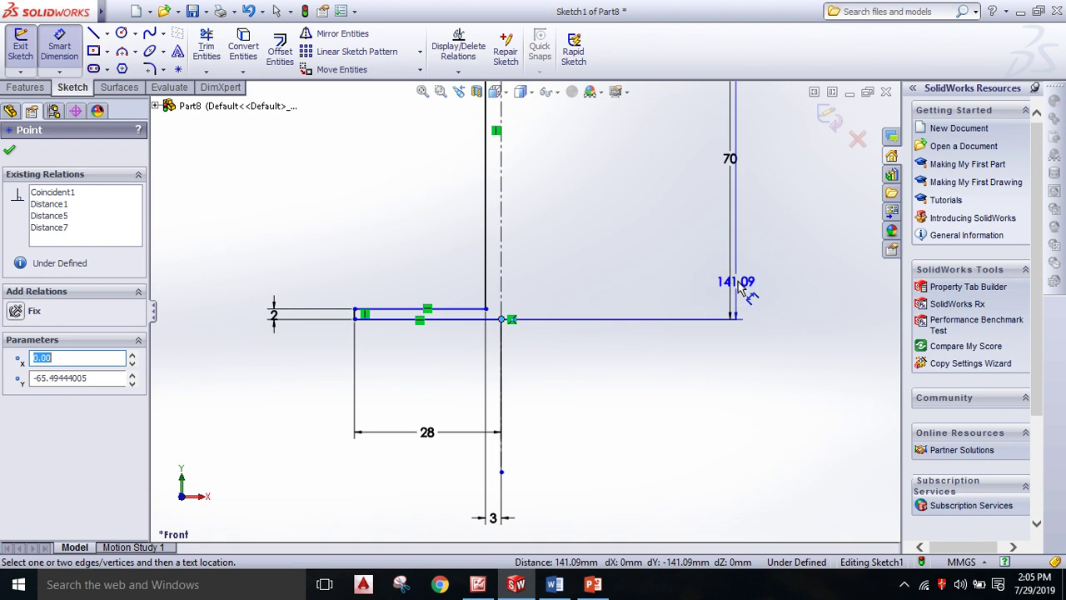
key(z)
key(z)
click(718, 229)
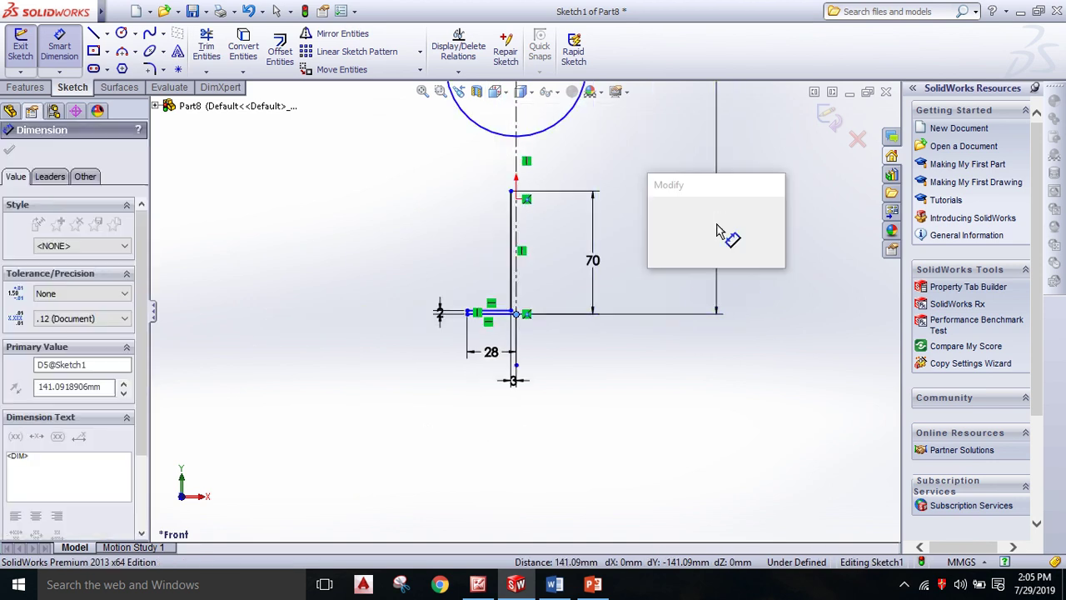
text(130)
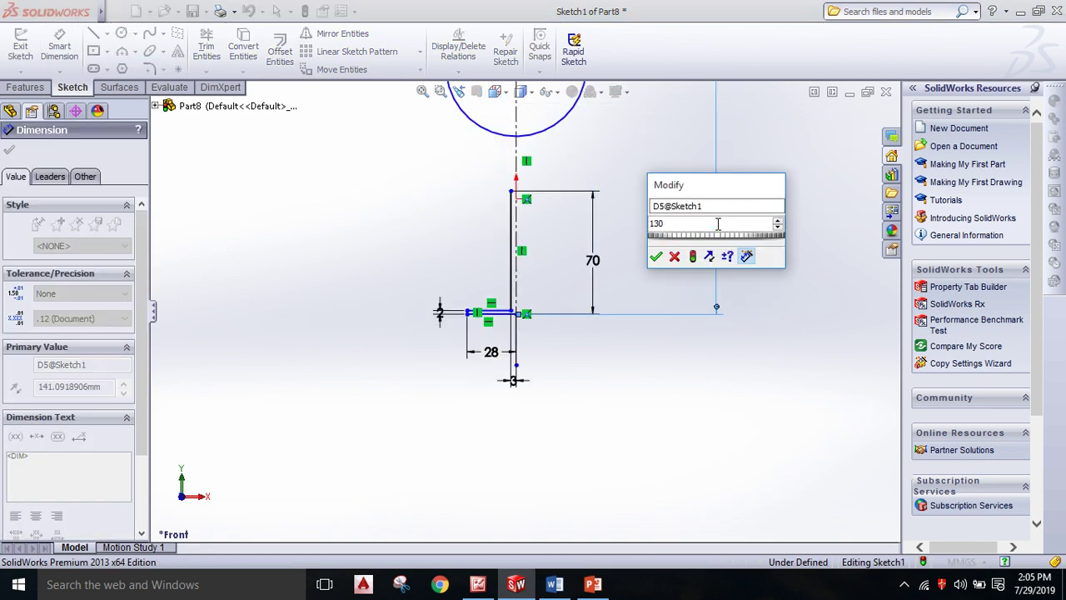
key(Return)
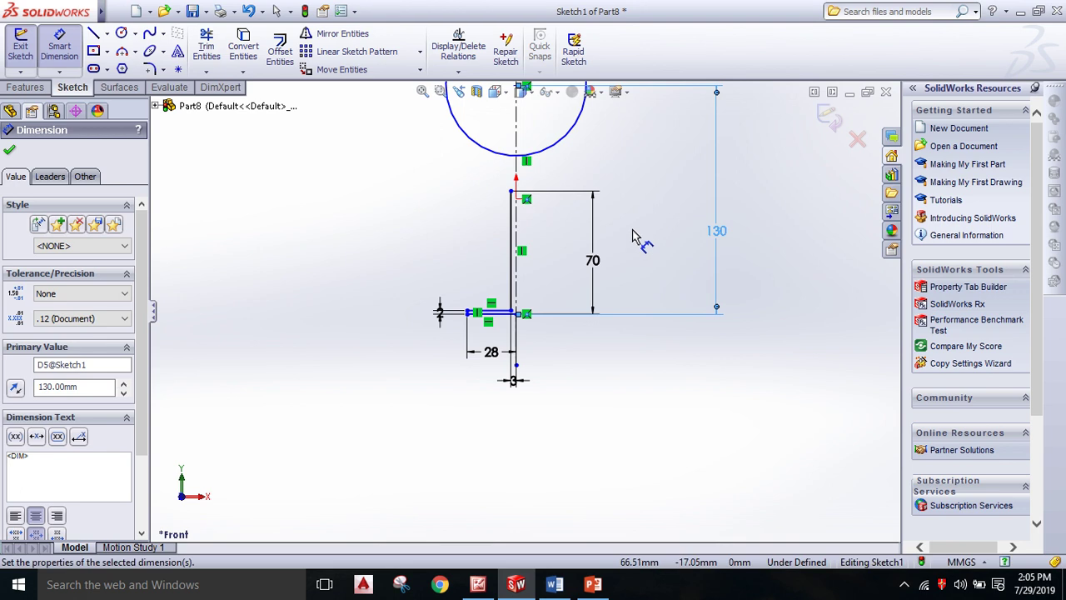
key(z)
scroll(537, 250, down, 2)
scroll(537, 267, down, 2)
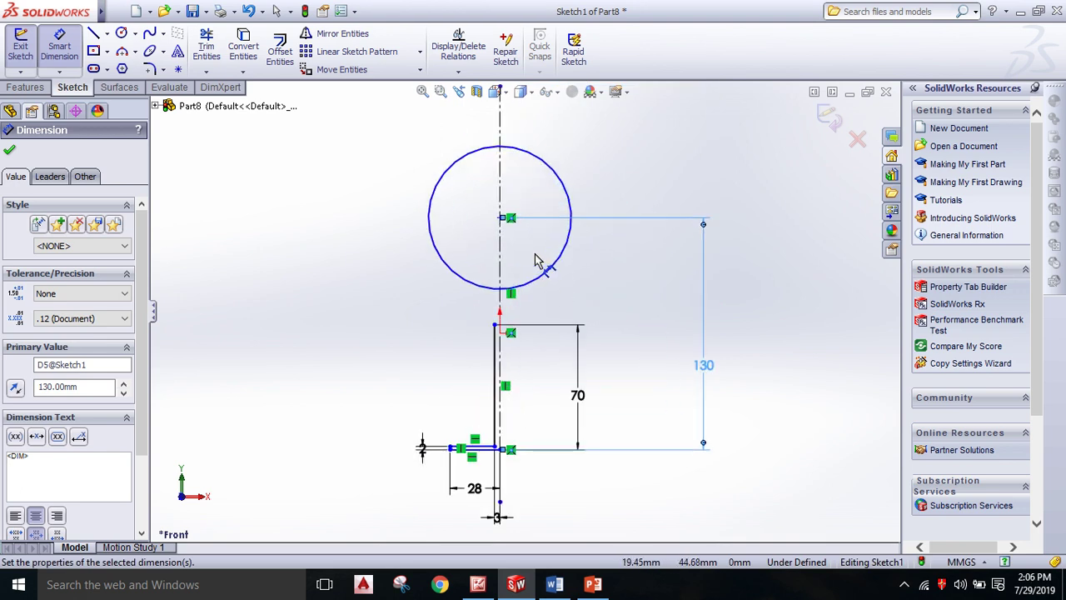
click(478, 584)
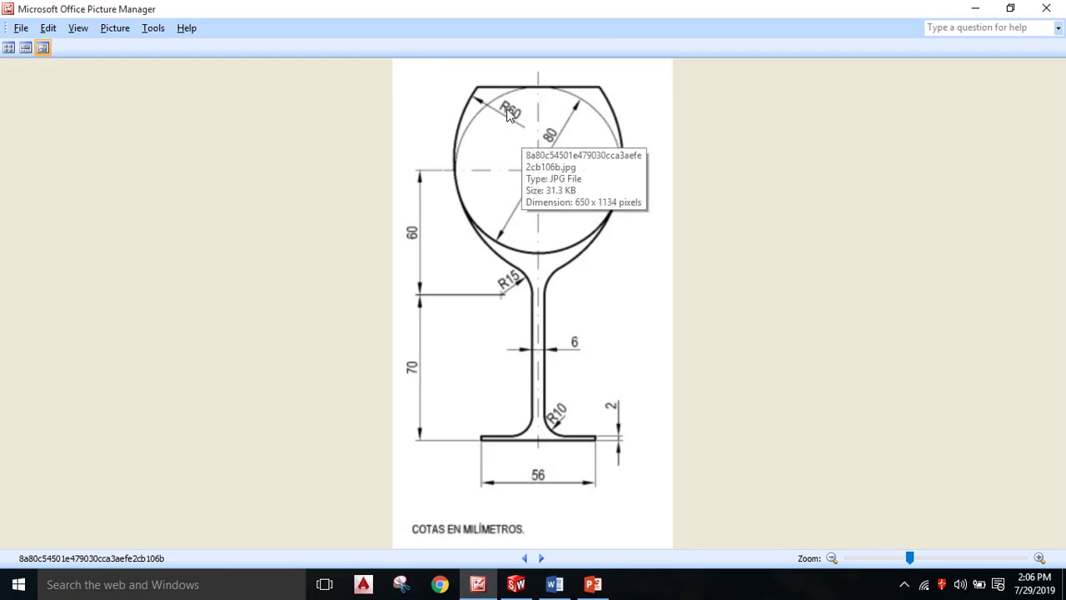
Draw a horizontal centerline through the circle, extending past both sides.
click(516, 583)
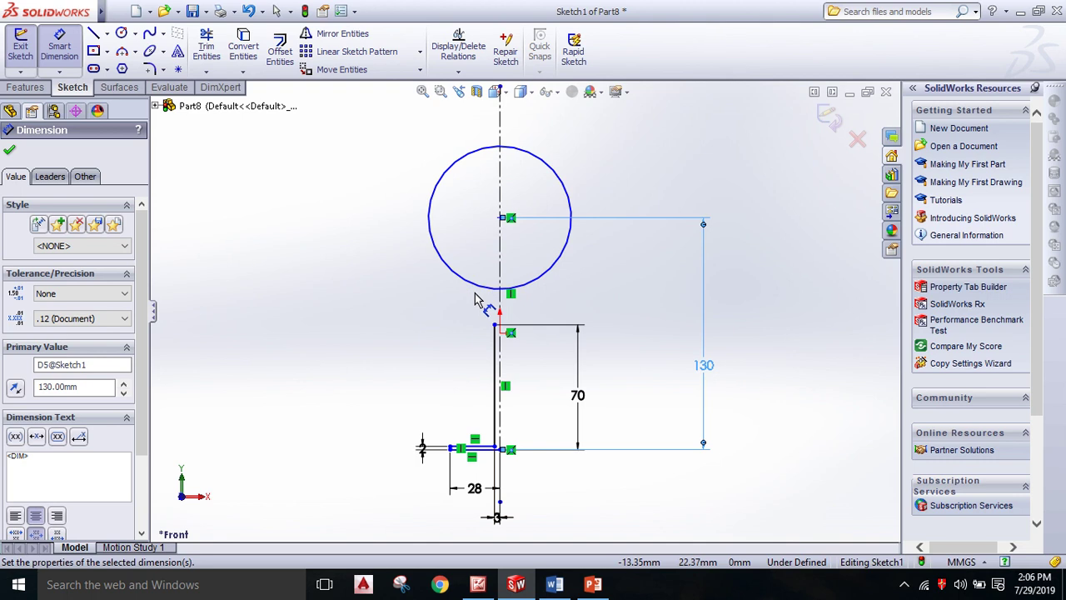
click(108, 34)
click(137, 60)
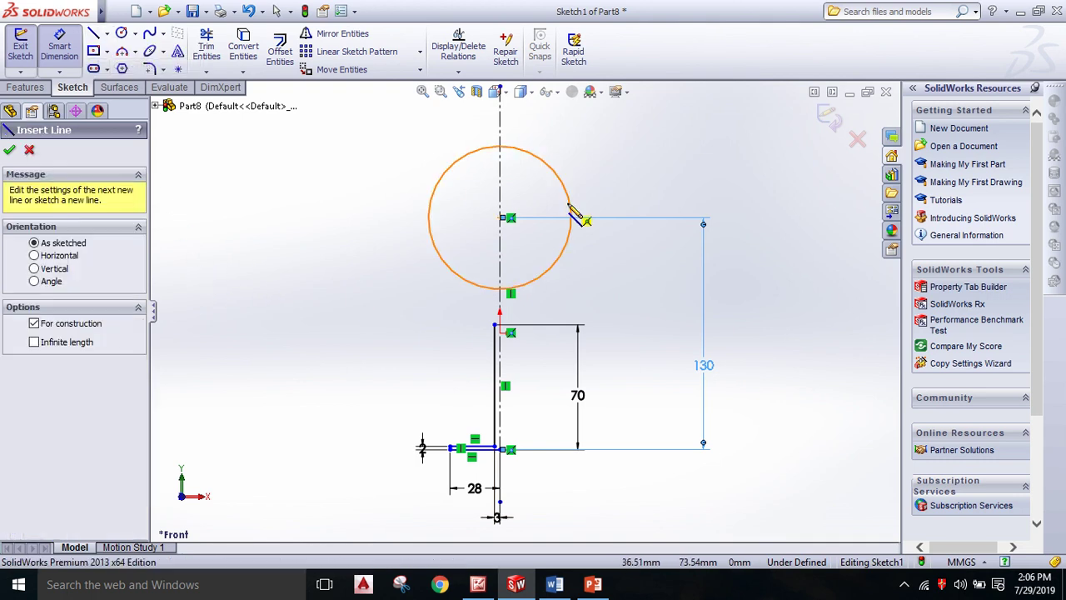
click(386, 218)
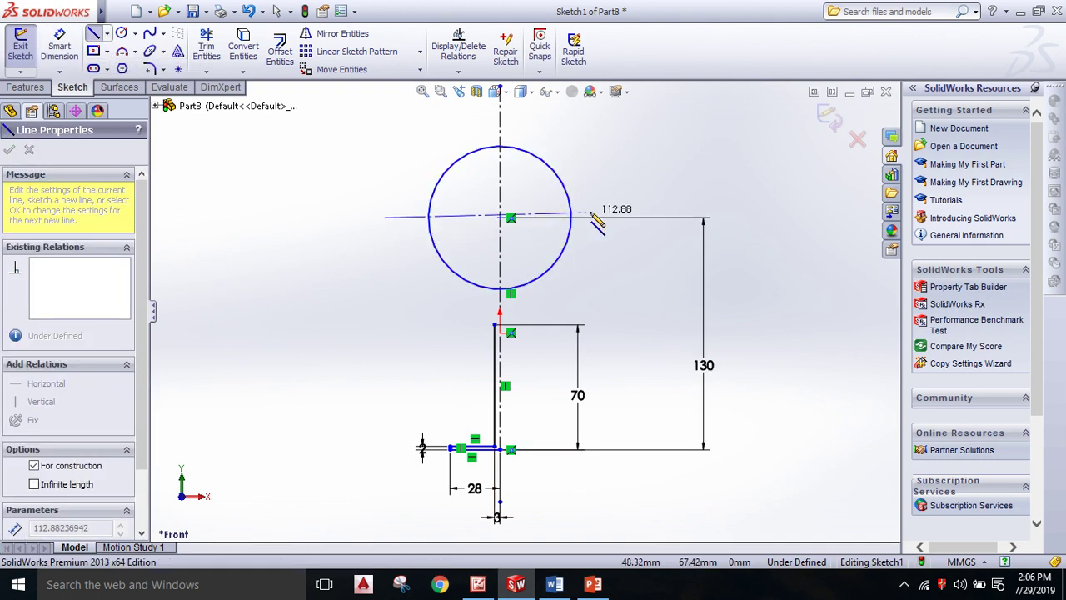
click(763, 218)
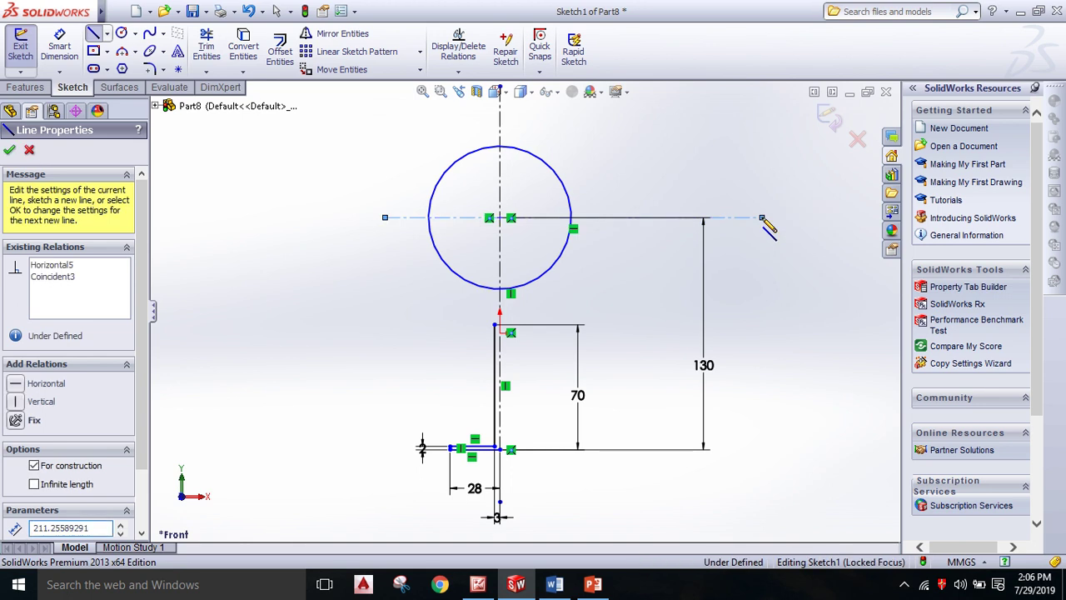
right_click(766, 220)
click(812, 173)
key(Escape)
Delete the 130 mm and 70 mm dimensions and the short stub at the foot's left end.
click(714, 367)
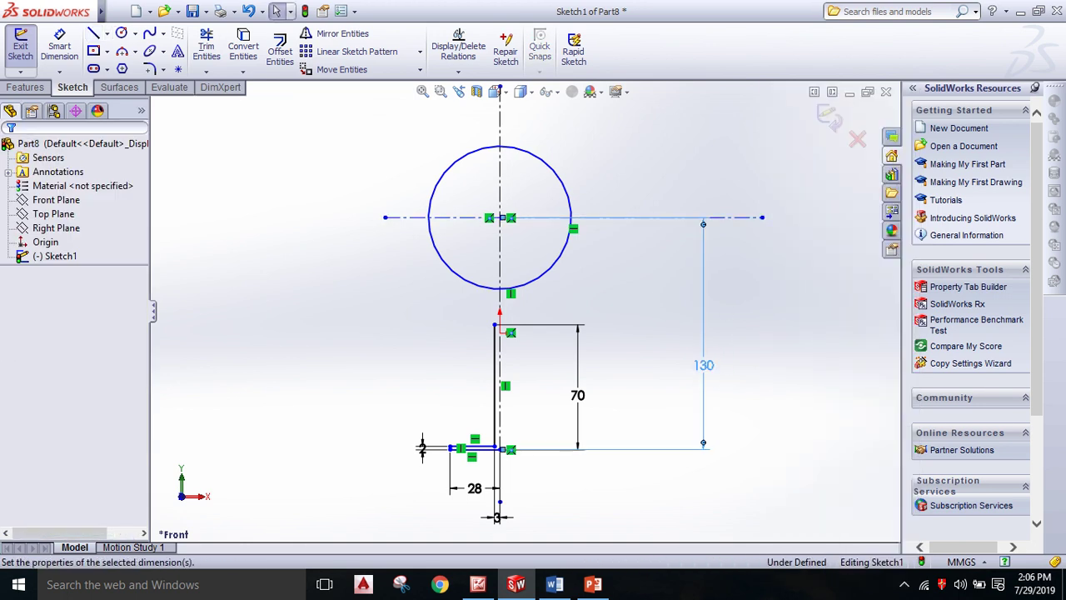
key(Delete)
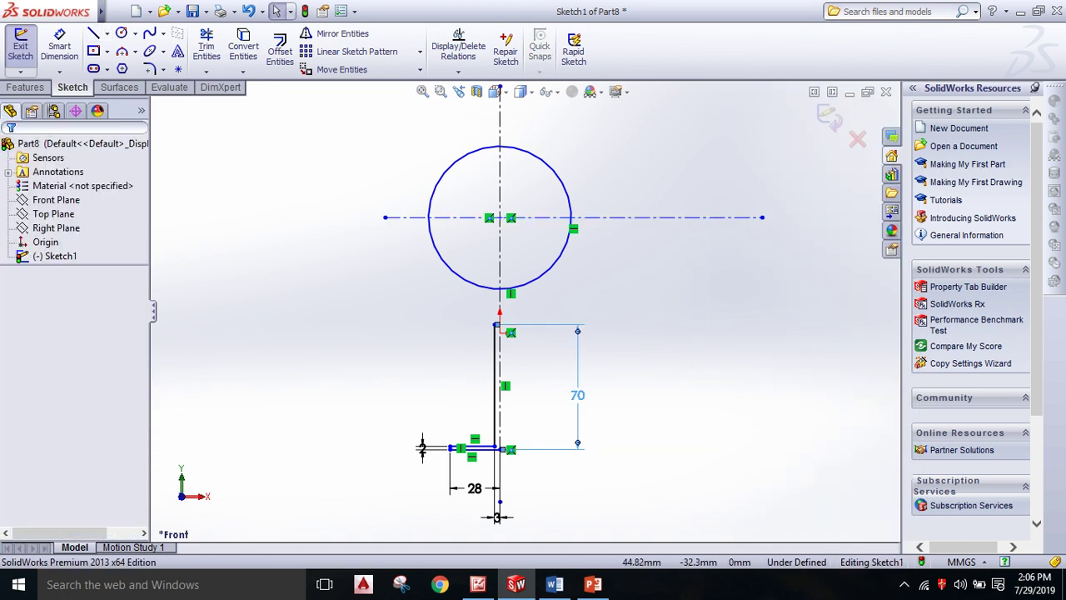
click(578, 408)
key(Delete)
key(Delete)
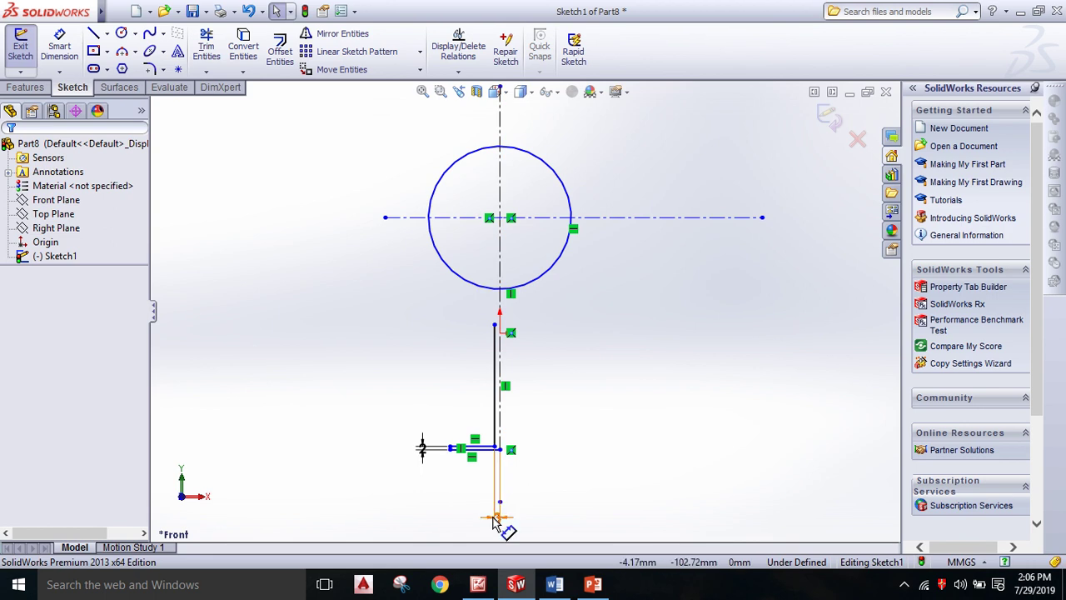
click(424, 450)
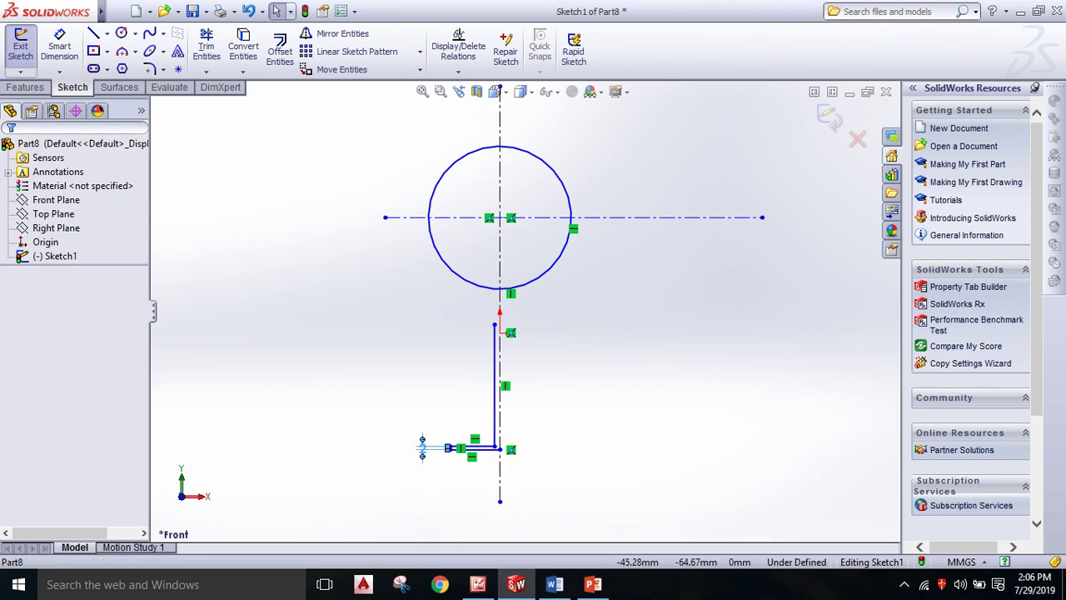
key(Delete)
scroll(493, 358, down, 2)
scroll(525, 325, up, 2)
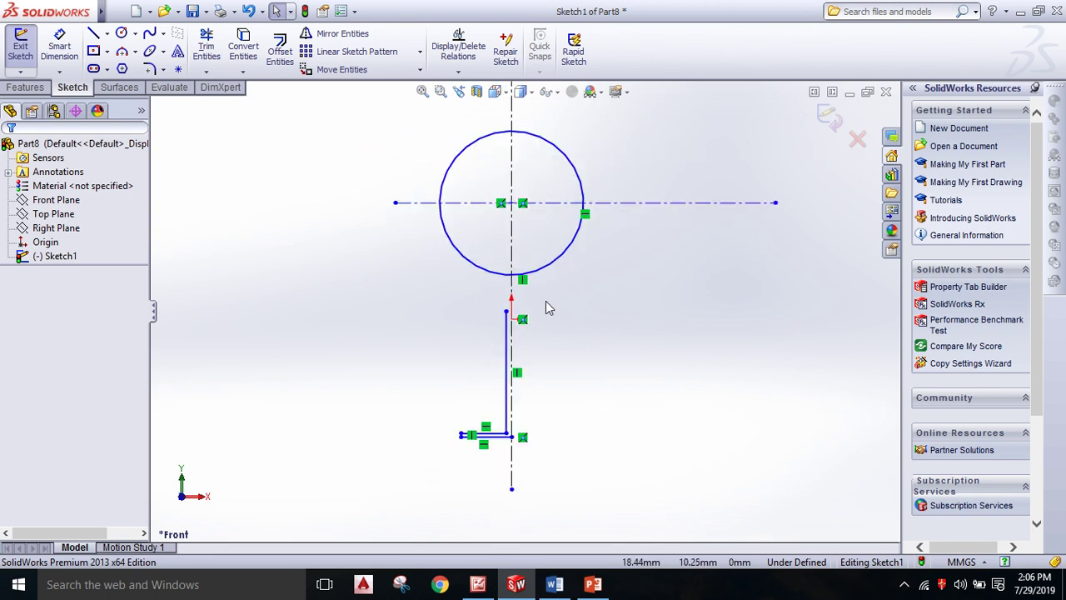
scroll(574, 279, up, 2)
scroll(592, 261, down, 1)
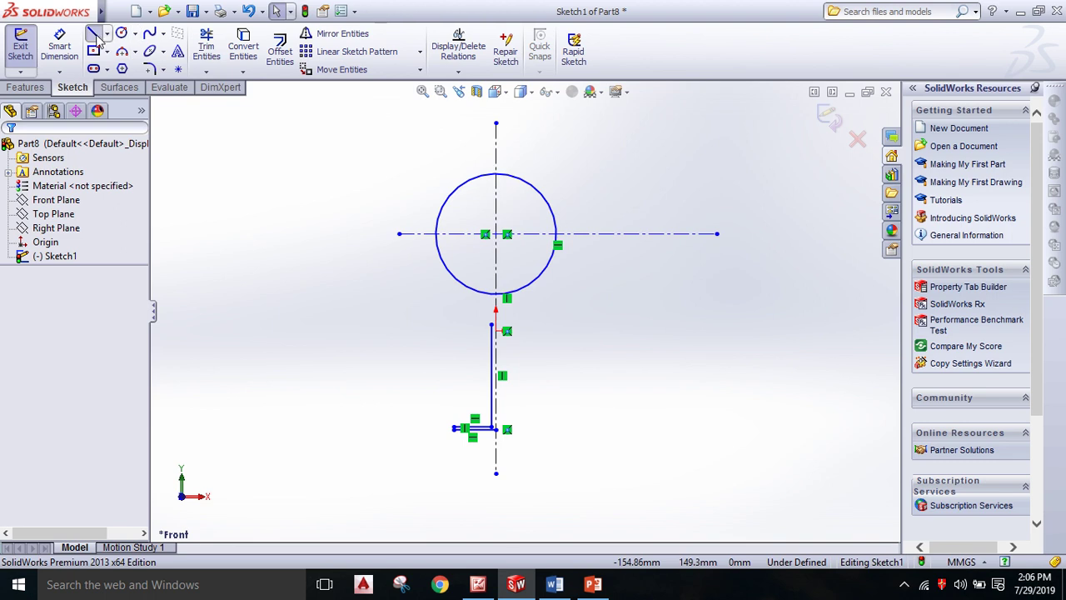
Draw a 60 mm line from the circle's left edge along the centreline, then delete the dimension.
click(95, 36)
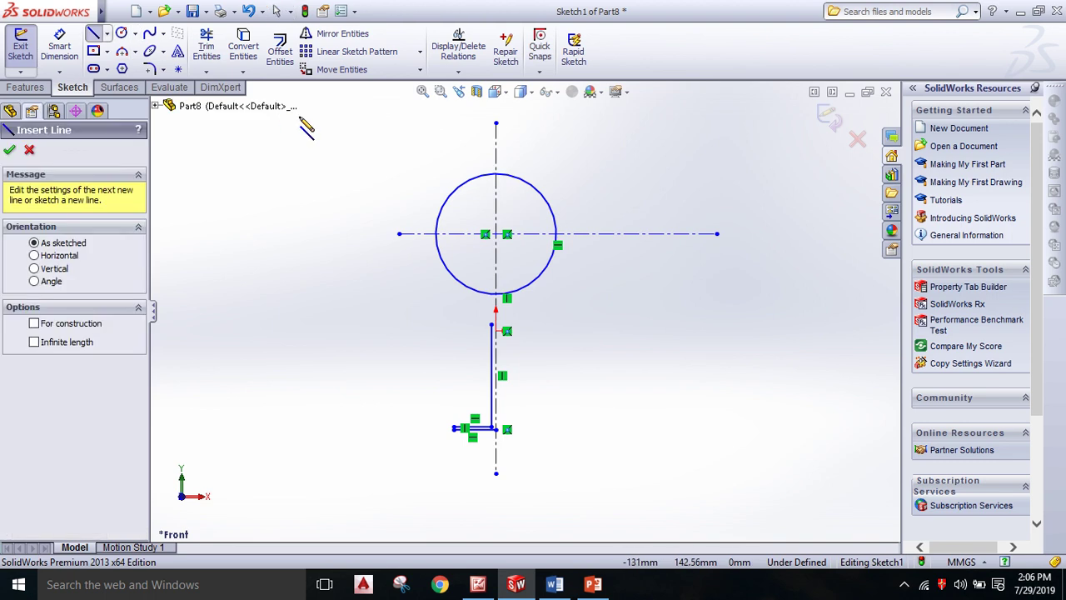
click(436, 234)
right_click(552, 232)
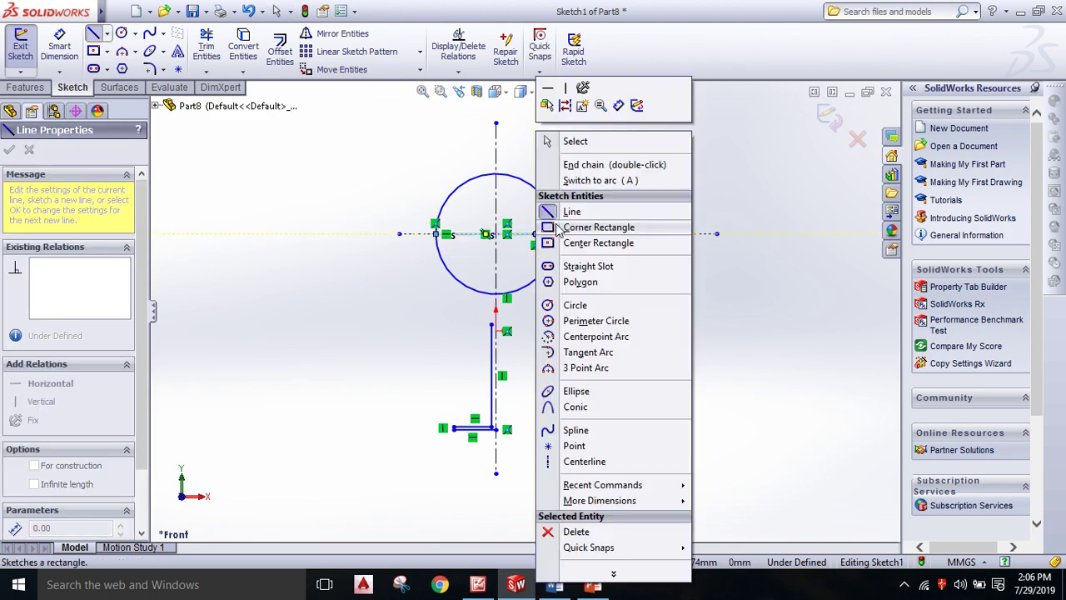
click(553, 142)
key(d)
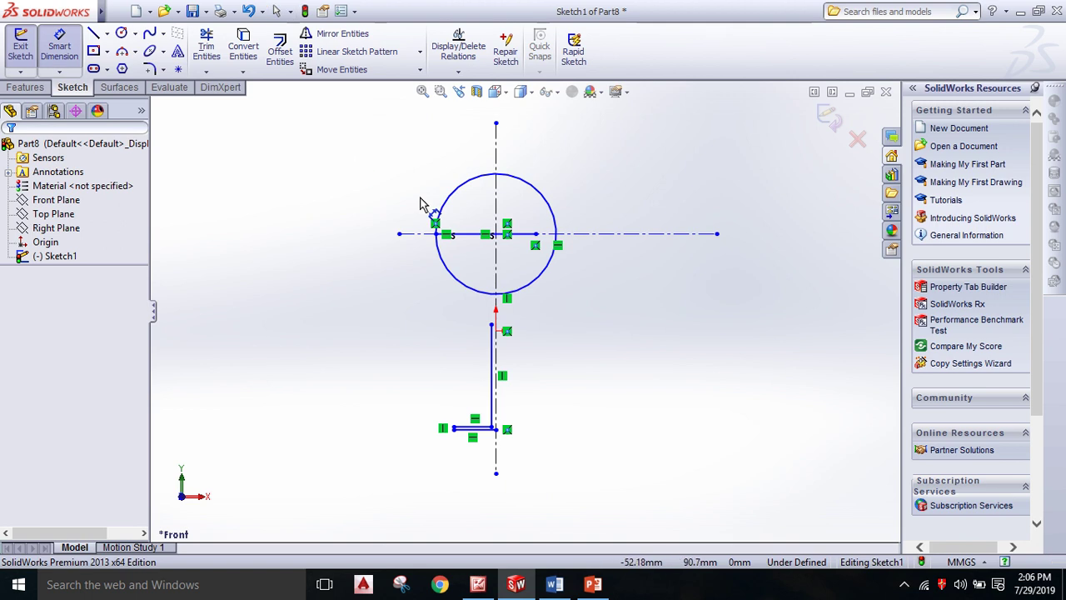
click(472, 237)
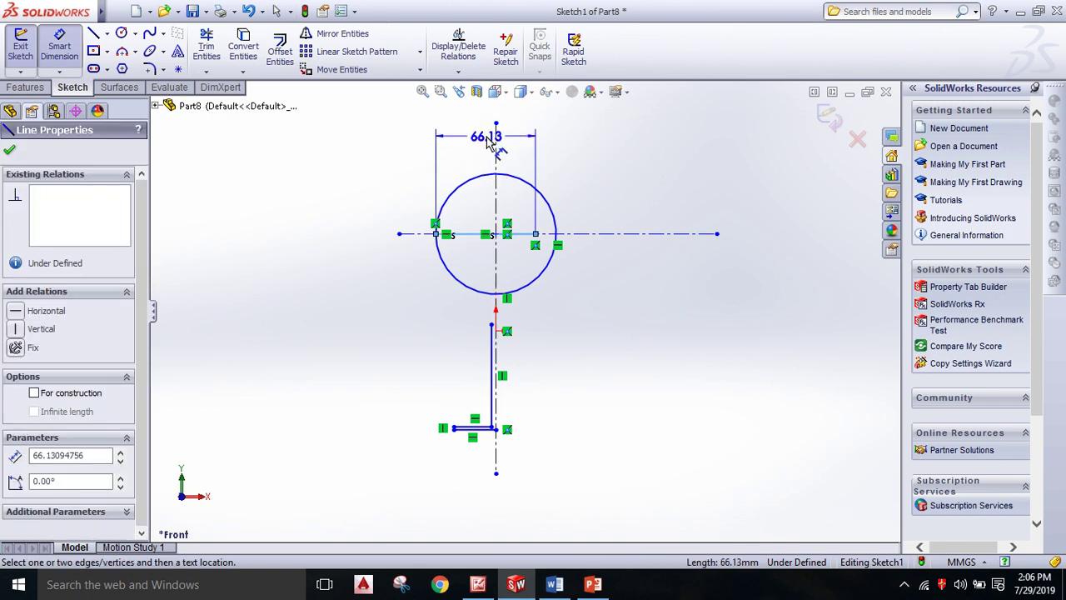
click(488, 140)
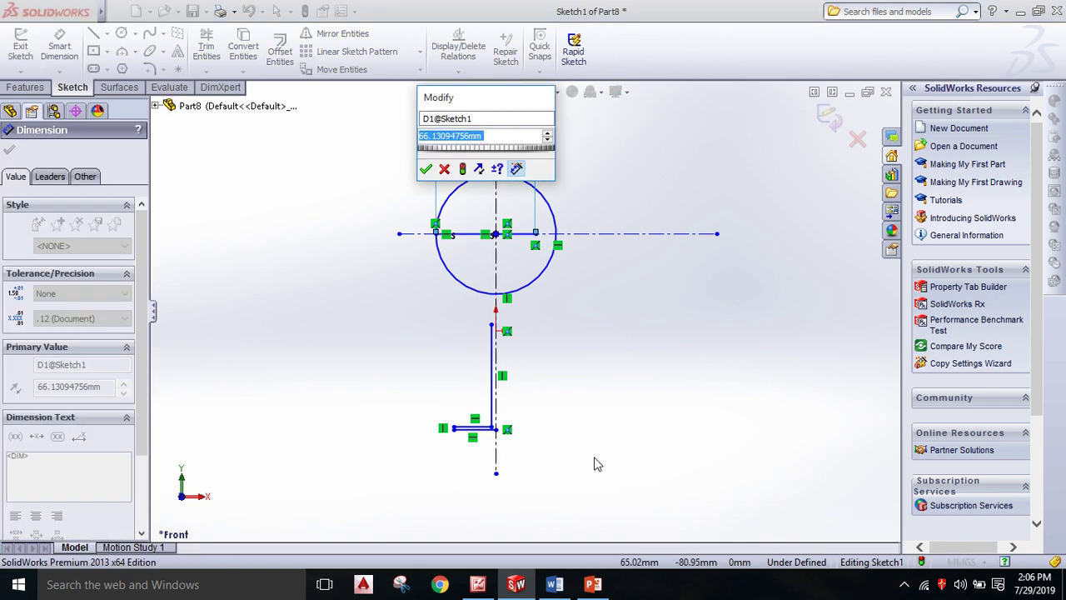
click(483, 584)
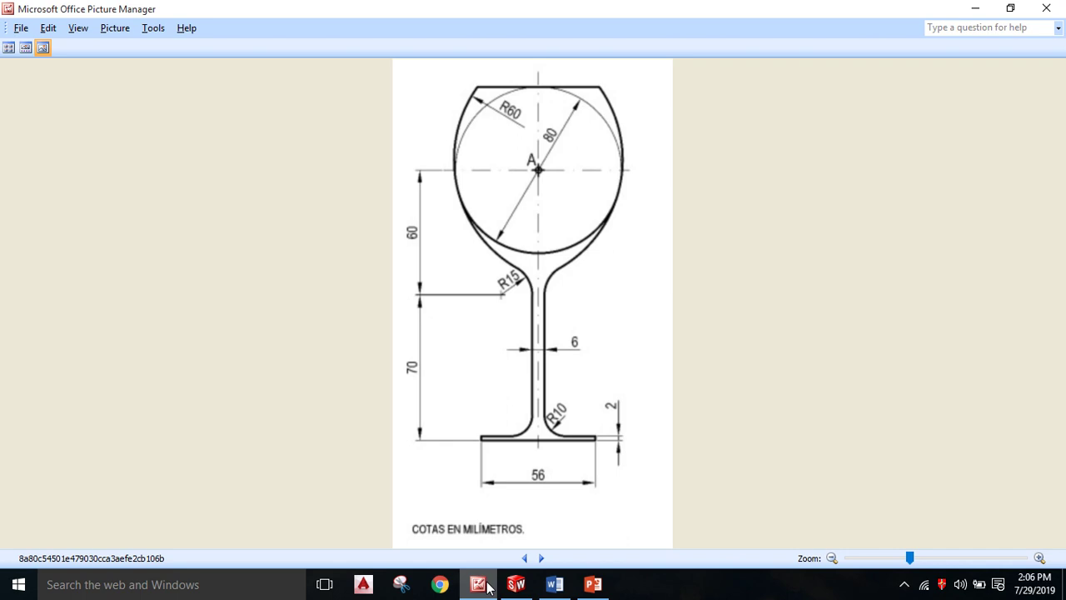
click(488, 587)
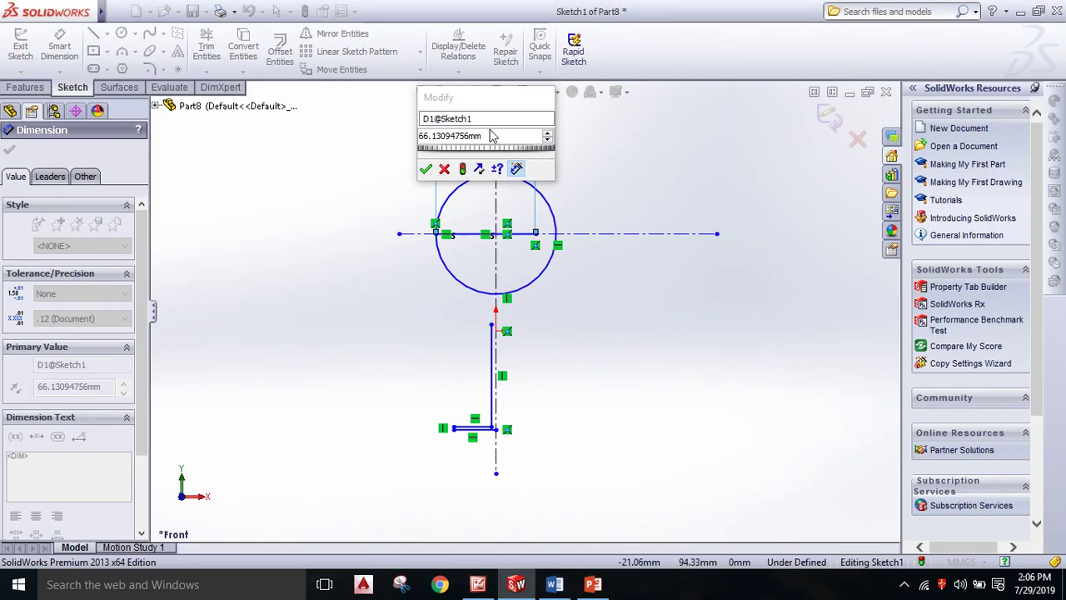
text(60)
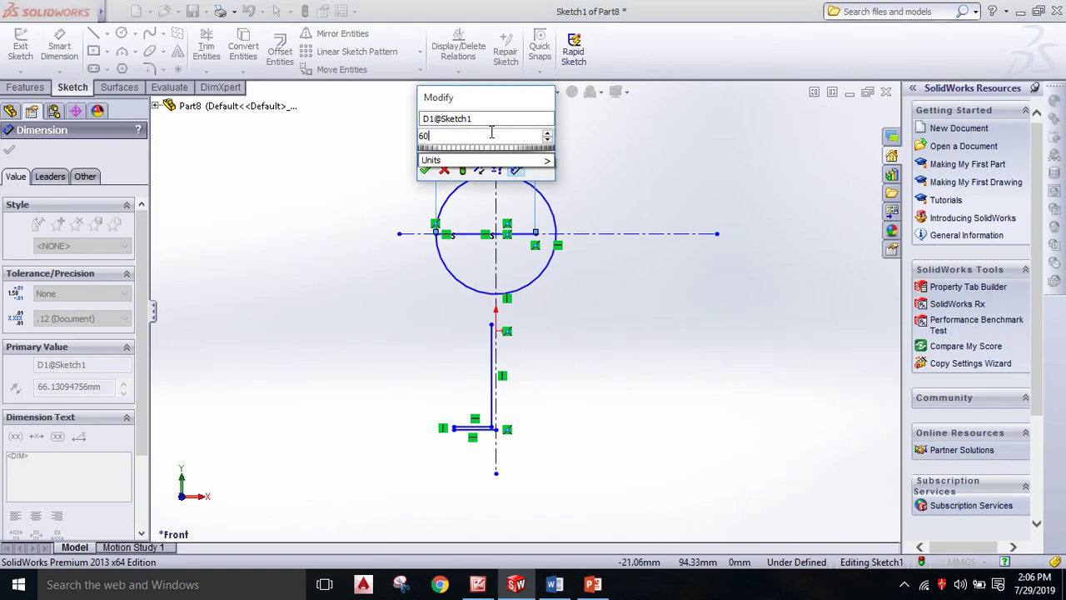
key(Return)
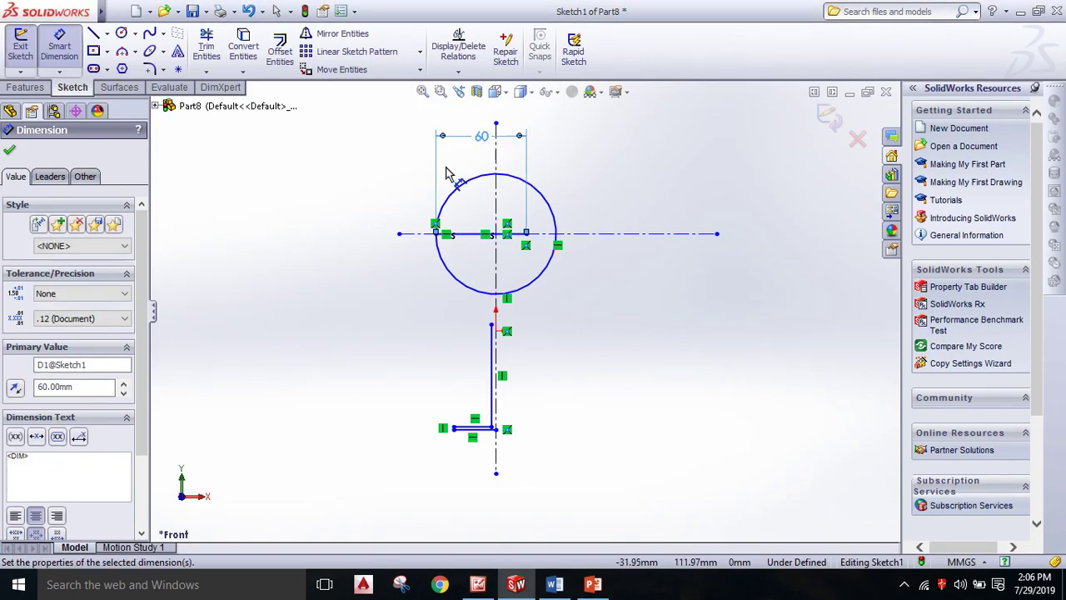
ctrl+middle_drag(471, 157, 513, 213)
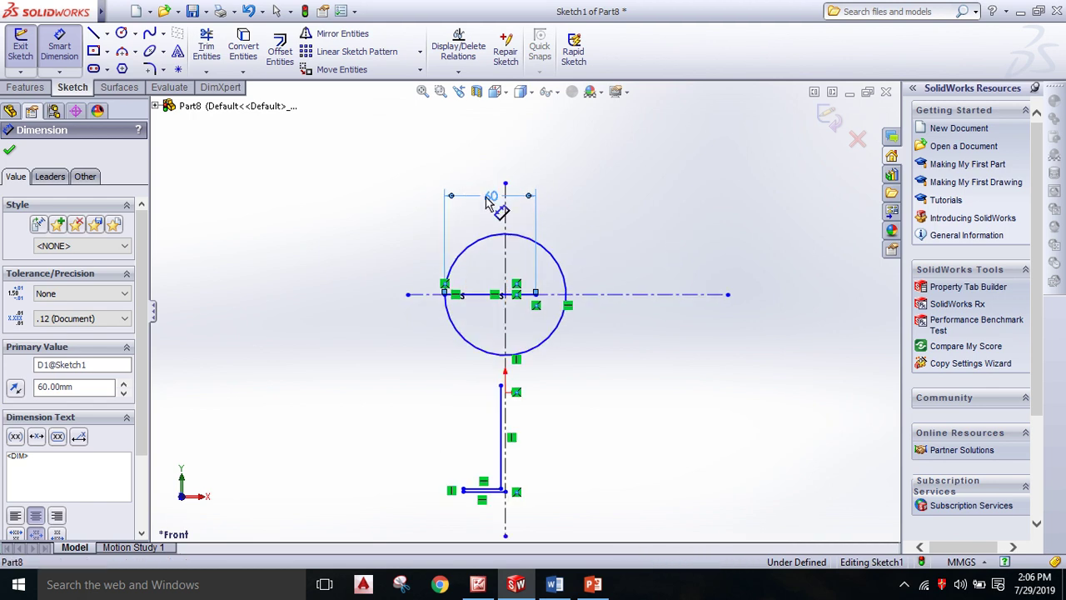
key(Delete)
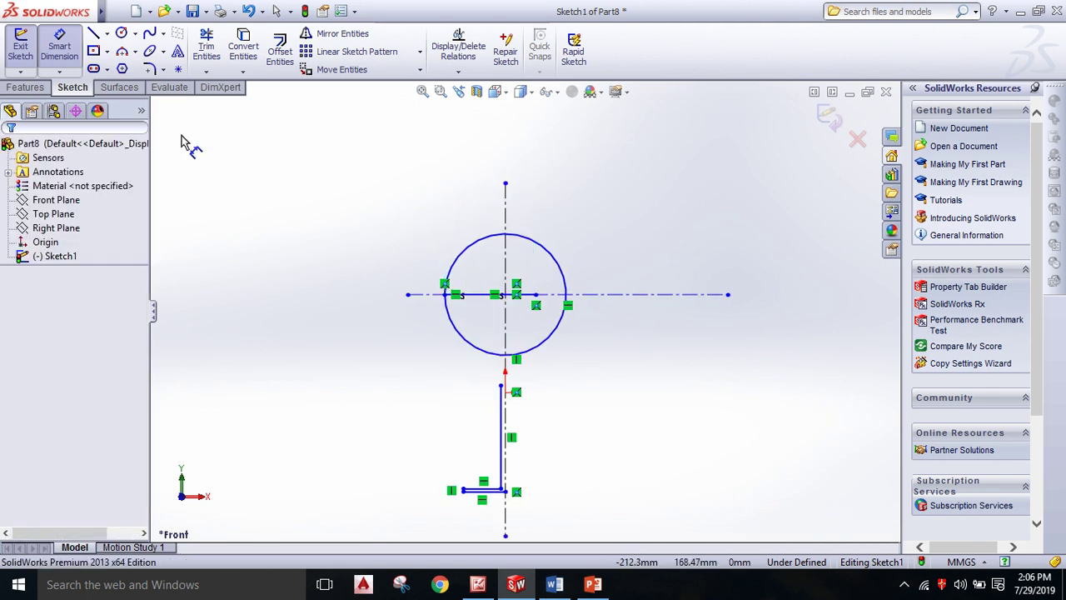
Add a radius-60 circle on the centreline, tangent to the first circle.
click(122, 33)
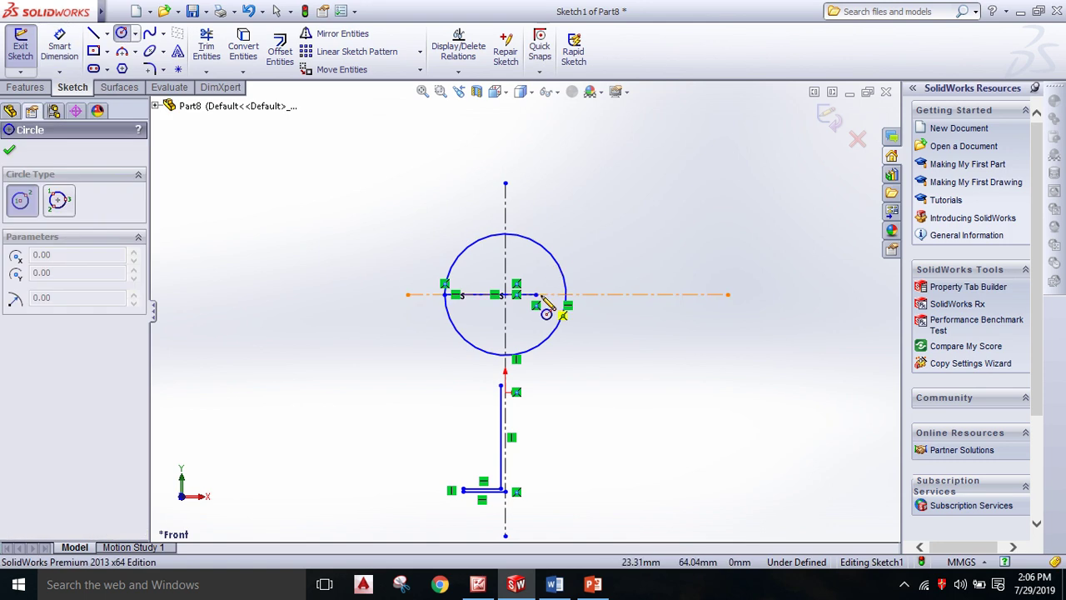
click(535, 295)
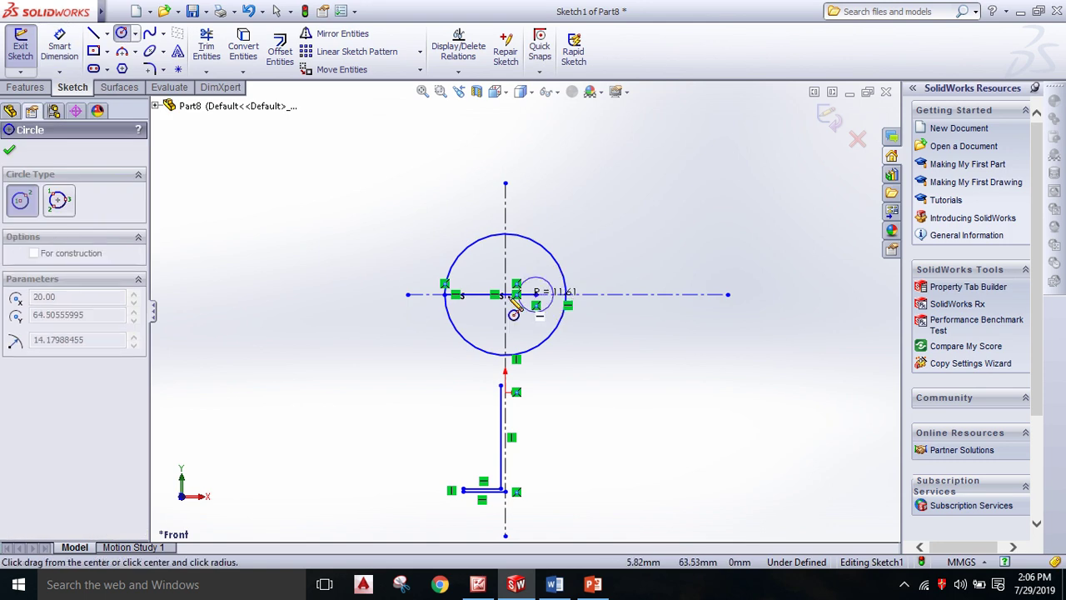
click(450, 304)
right_click(450, 304)
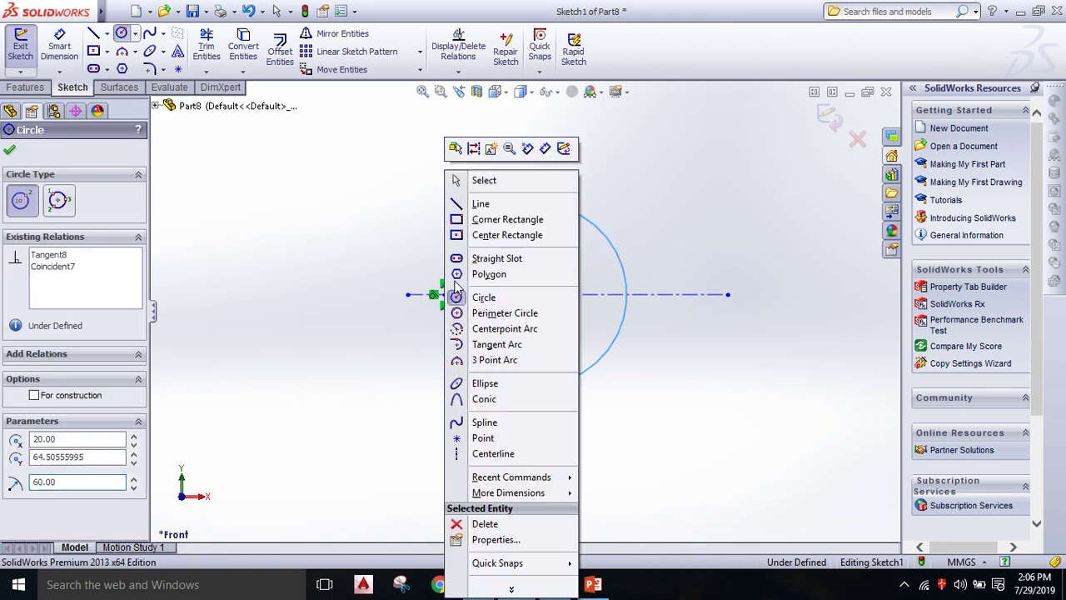
click(483, 178)
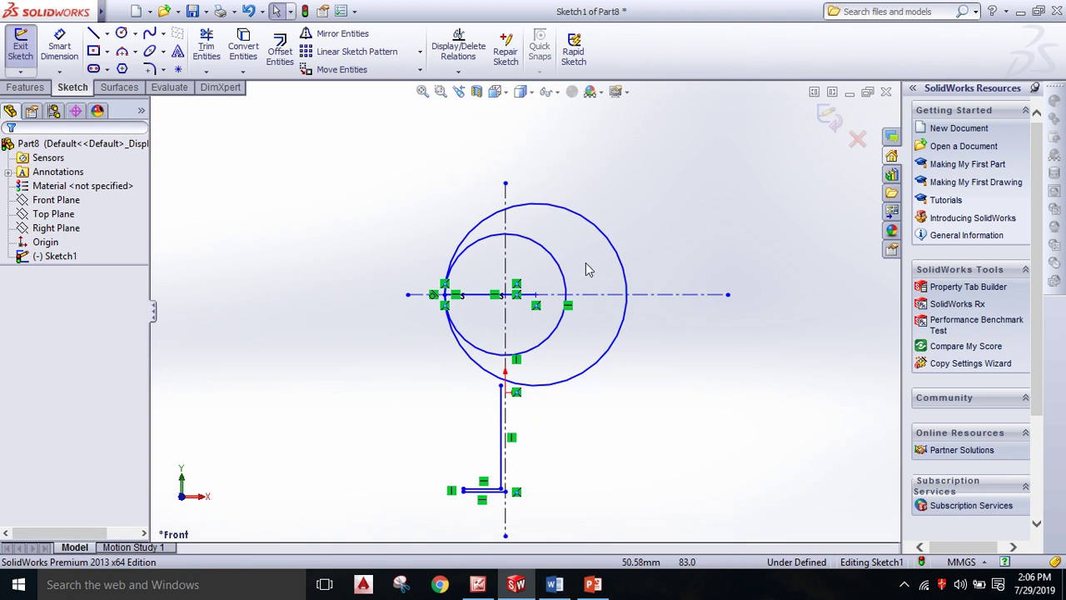
Draw a short horizontal line tangent to the top of the small circle.
click(504, 234)
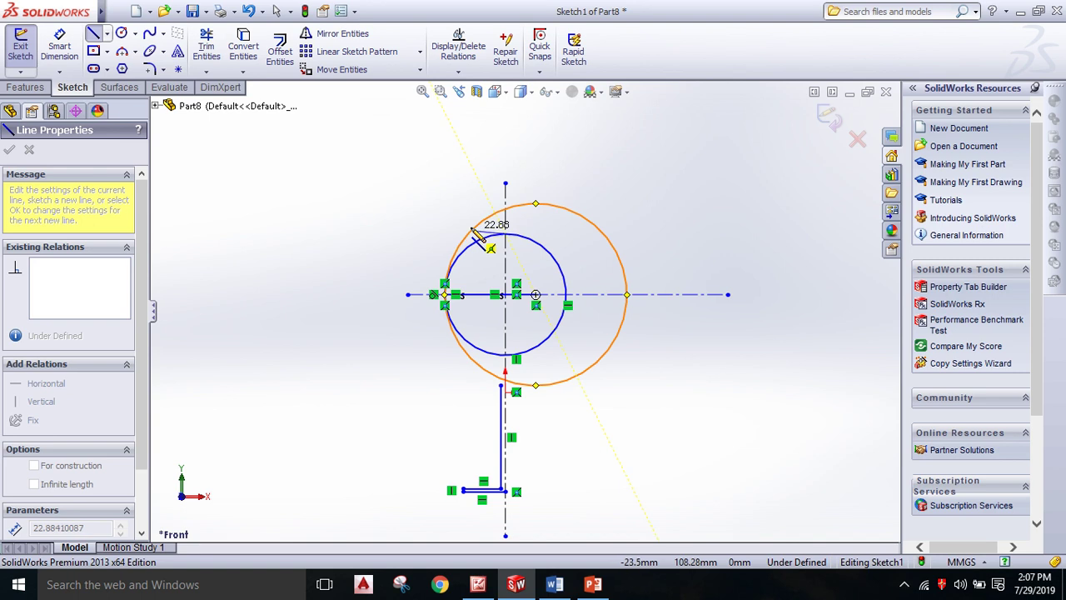
click(468, 235)
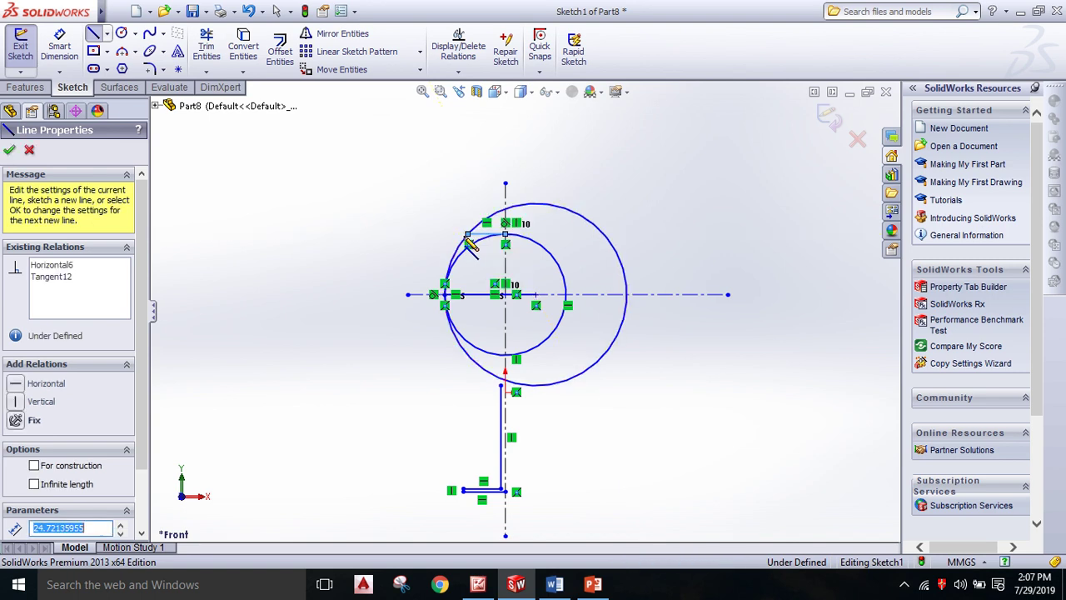
right_click(468, 235)
click(503, 142)
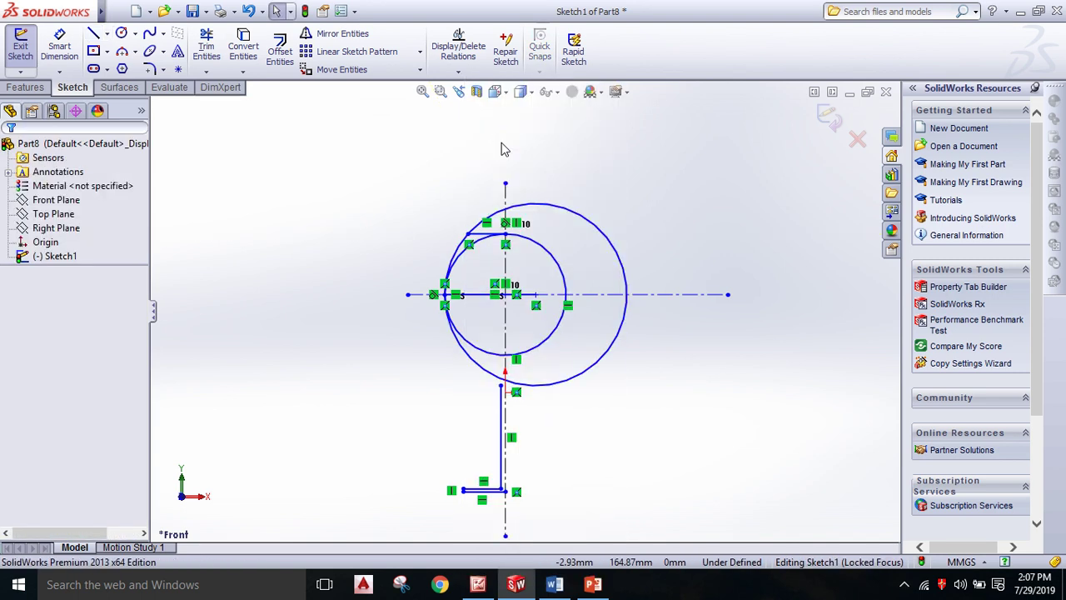
click(487, 234)
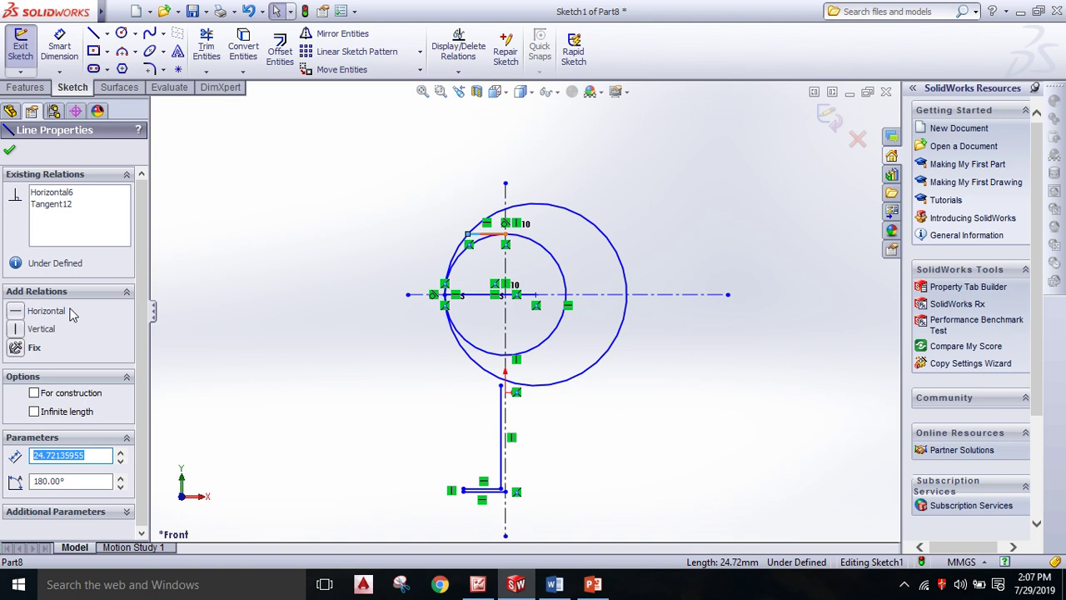
click(9, 153)
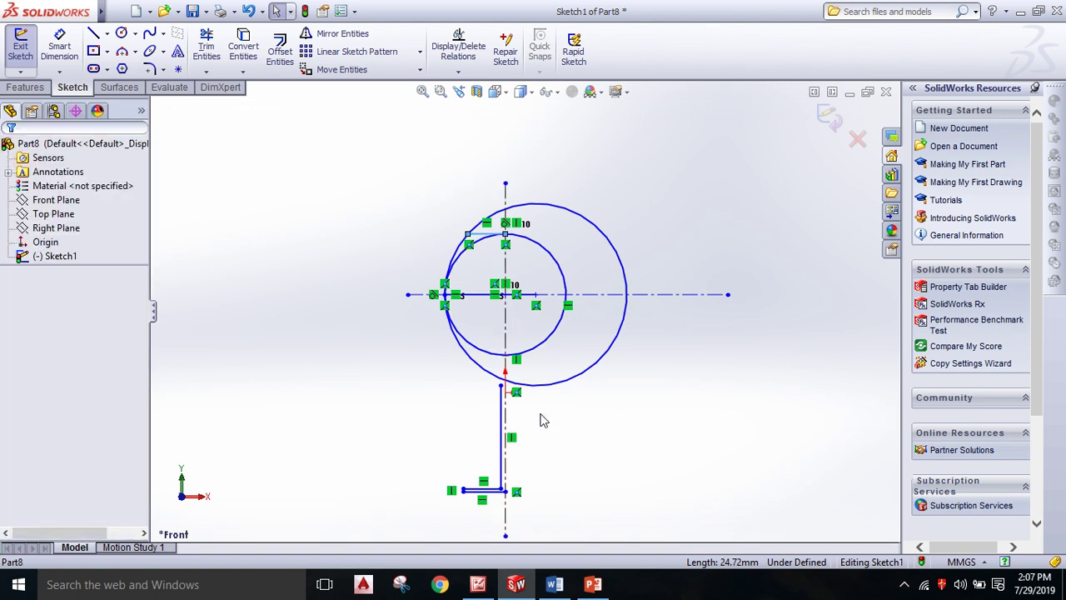
scroll(532, 442, down, 2)
scroll(522, 457, down, 1)
scroll(504, 479, up, 2)
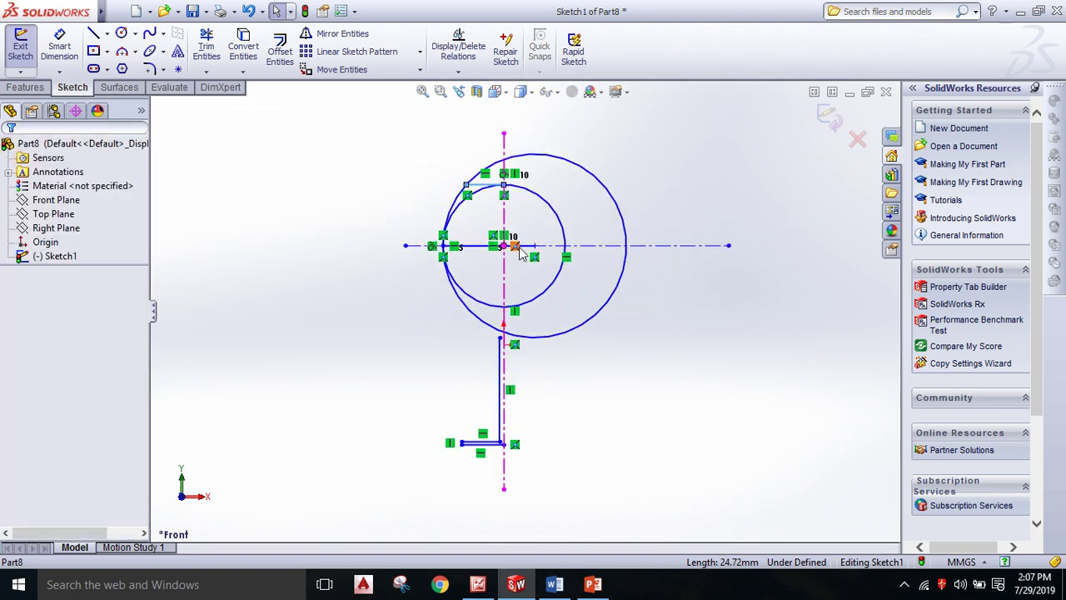
click(206, 46)
Power-trim five unwanted arcs from both circles, checking the reference drawing afterwards.
drag(591, 157, 583, 184)
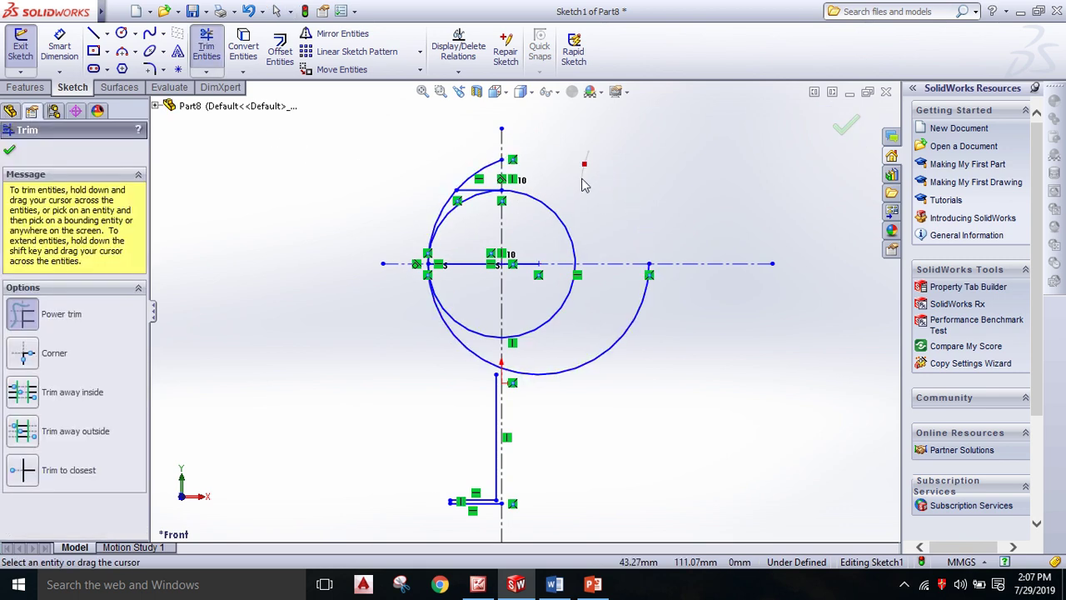
drag(476, 176, 476, 172)
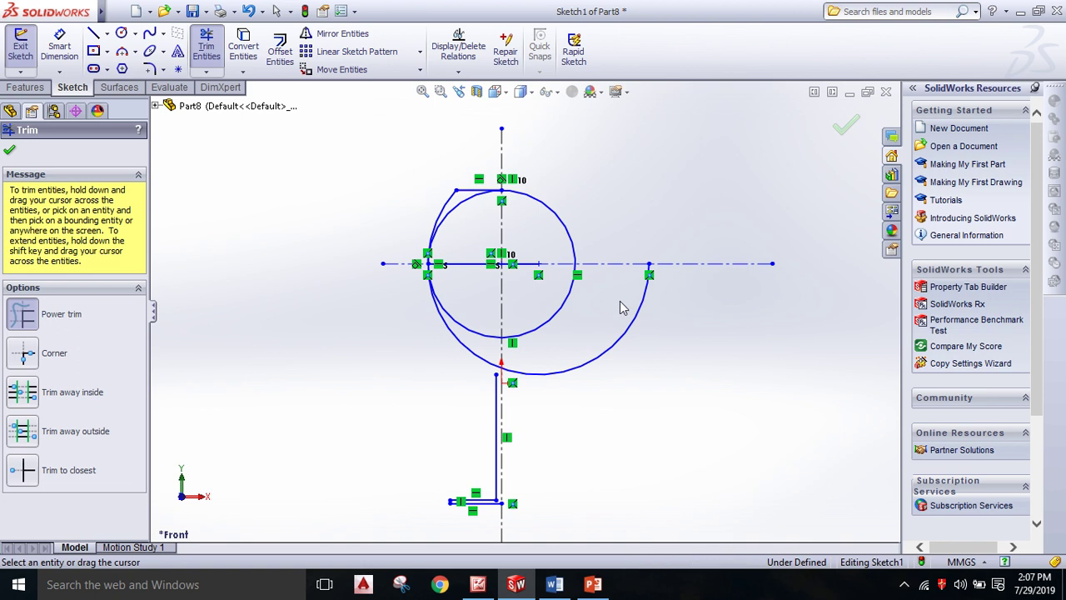
drag(624, 305, 633, 348)
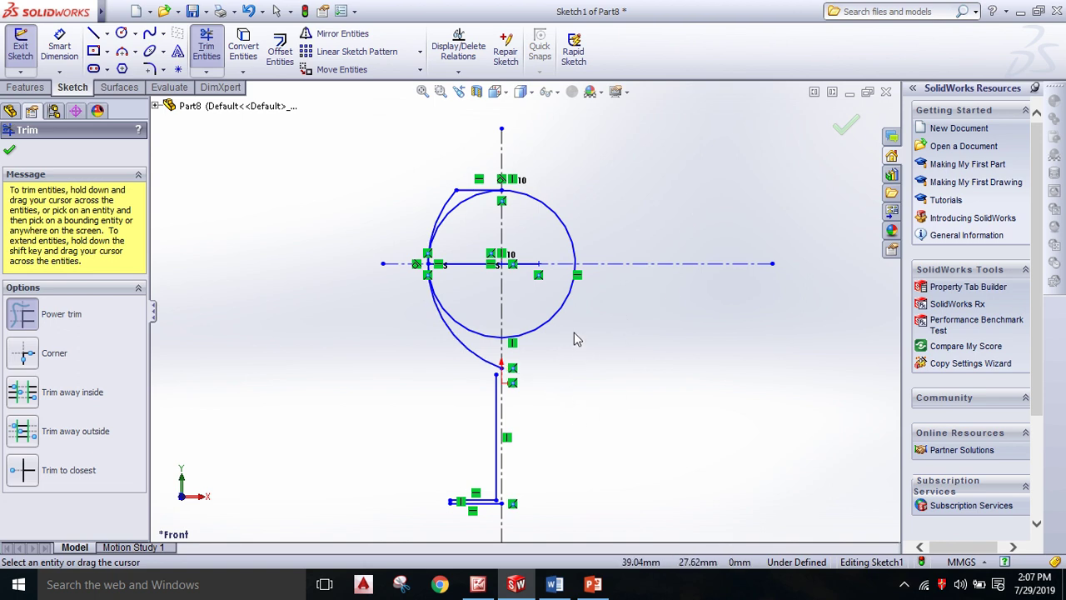
drag(572, 337, 466, 328)
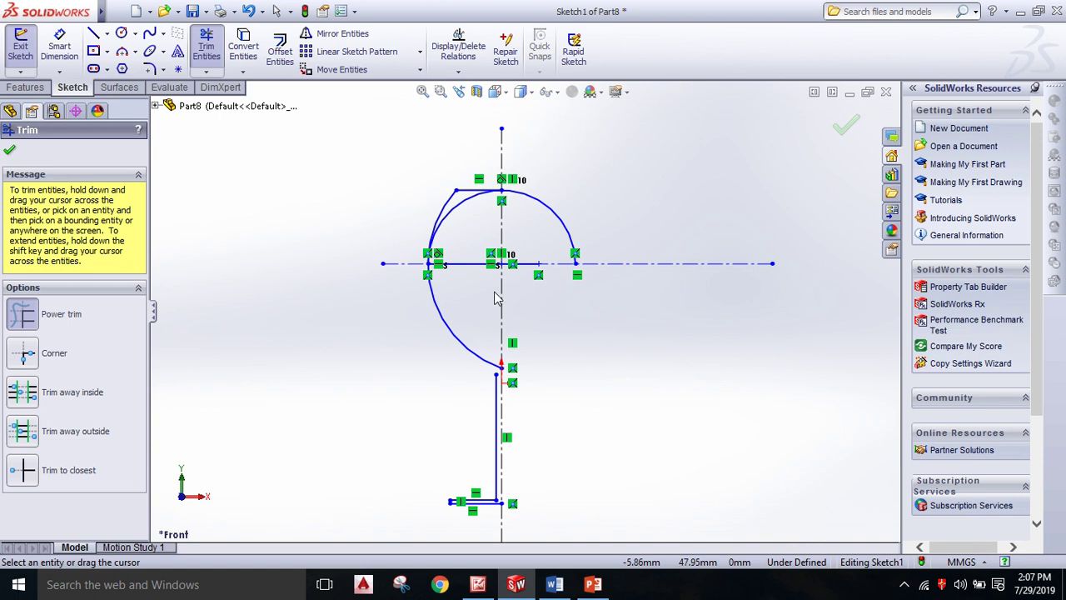
drag(566, 209, 555, 226)
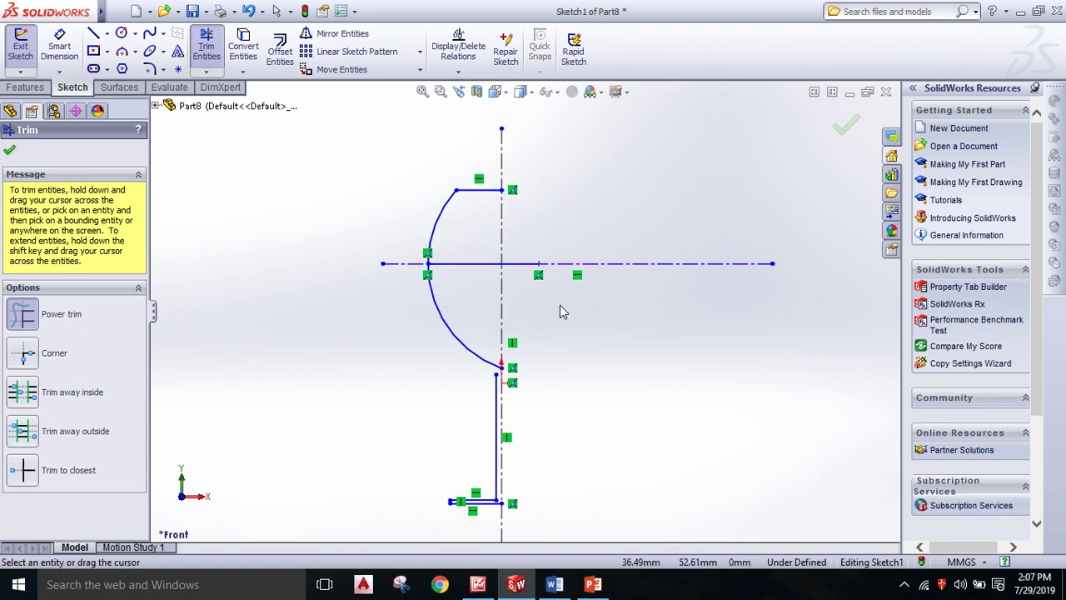
scroll(461, 382, down, 2)
scroll(543, 364, down, 2)
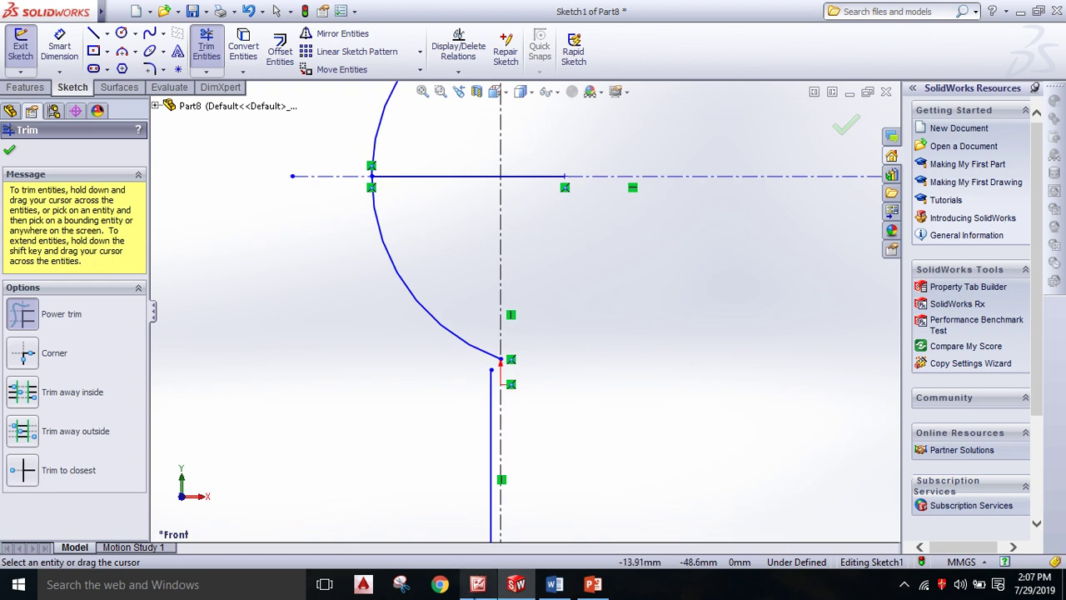
click(478, 583)
mouse_move(494, 262)
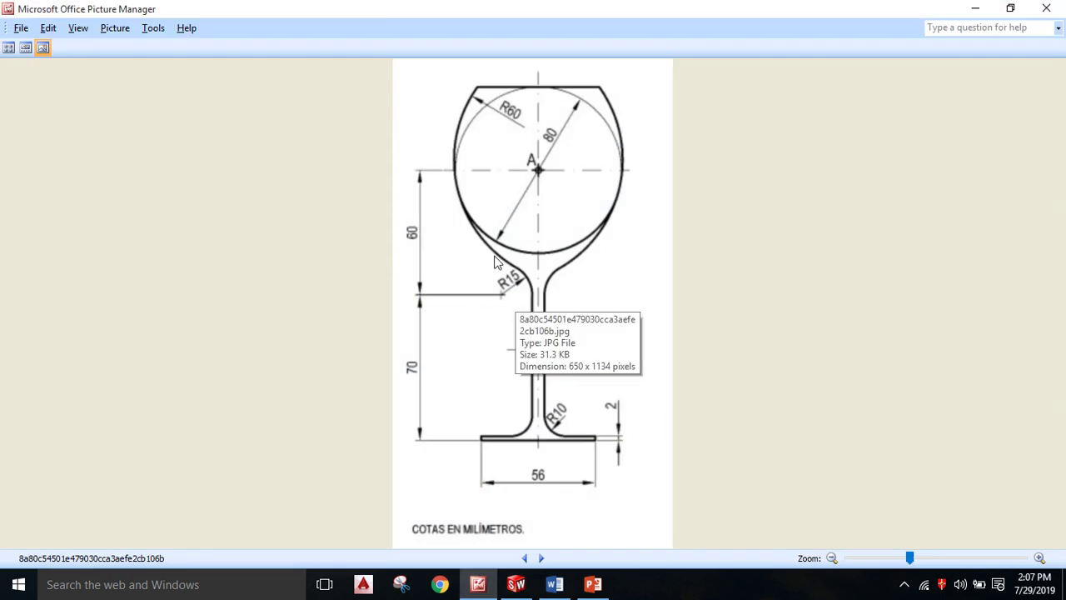
click(517, 584)
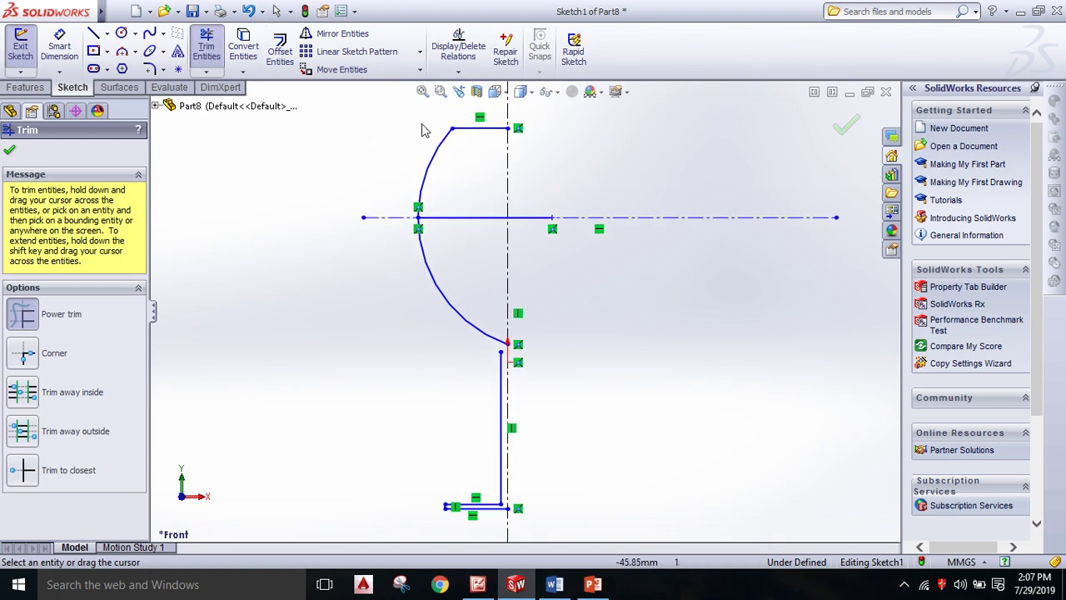
Trim away the top horizontal line, then offset the bowl arc 2 mm inward.
drag(480, 144, 488, 123)
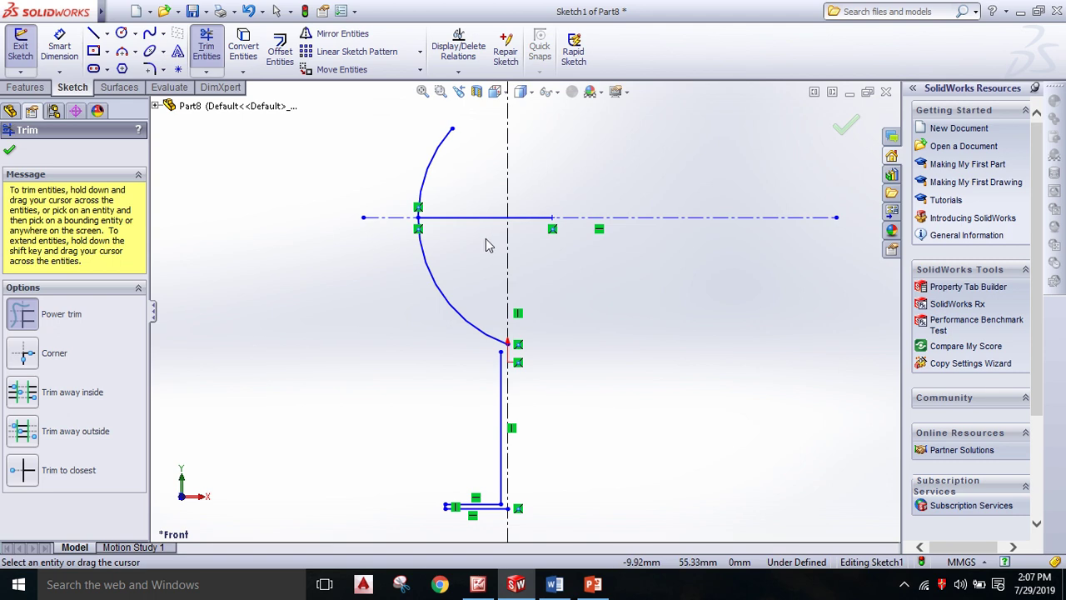
click(280, 49)
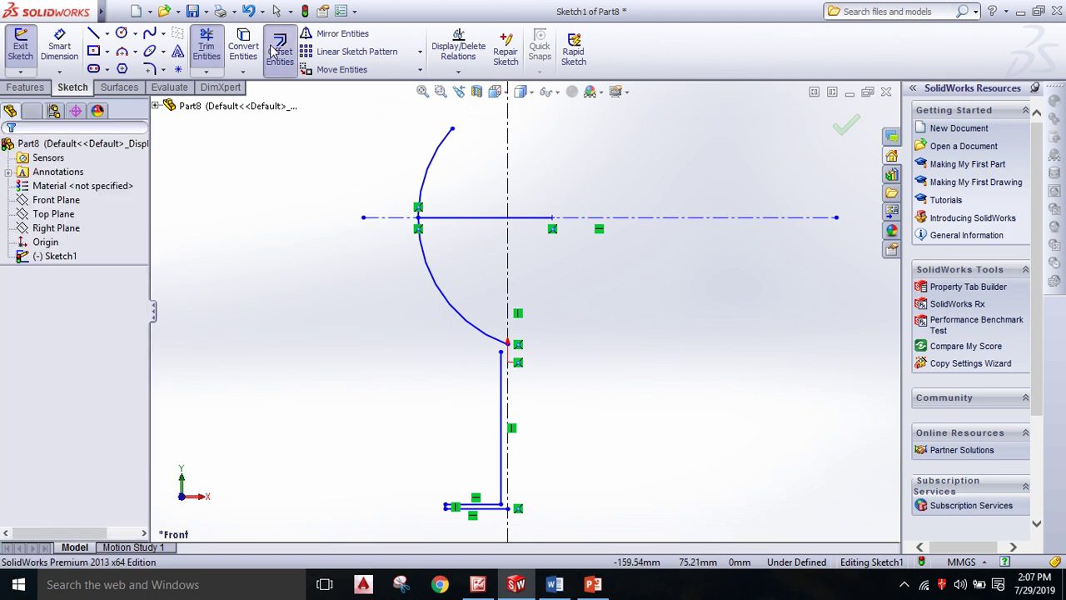
click(427, 170)
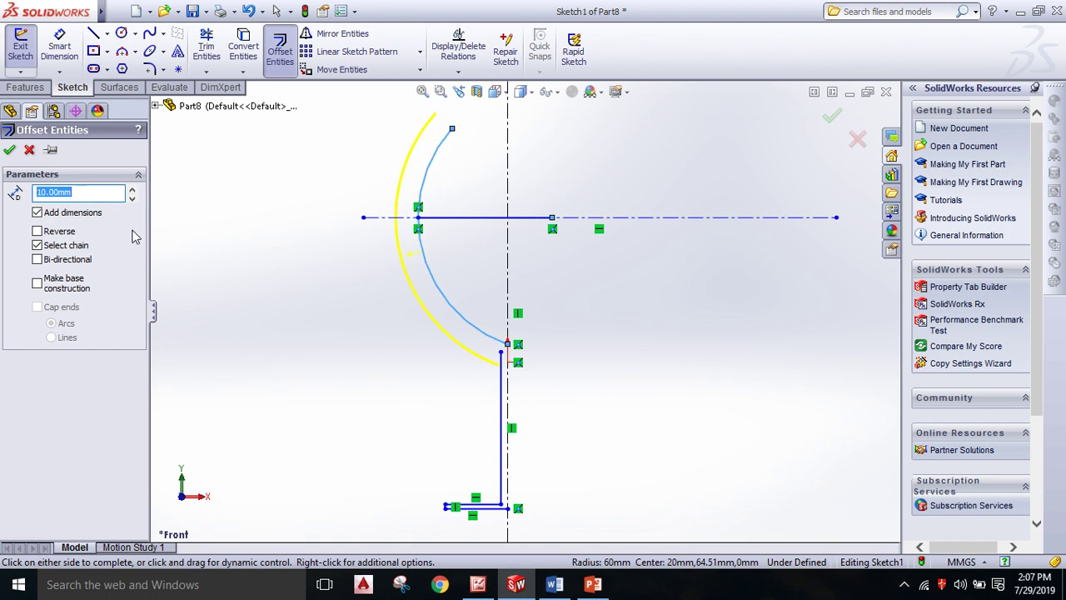
click(39, 232)
drag(77, 194, 57, 194)
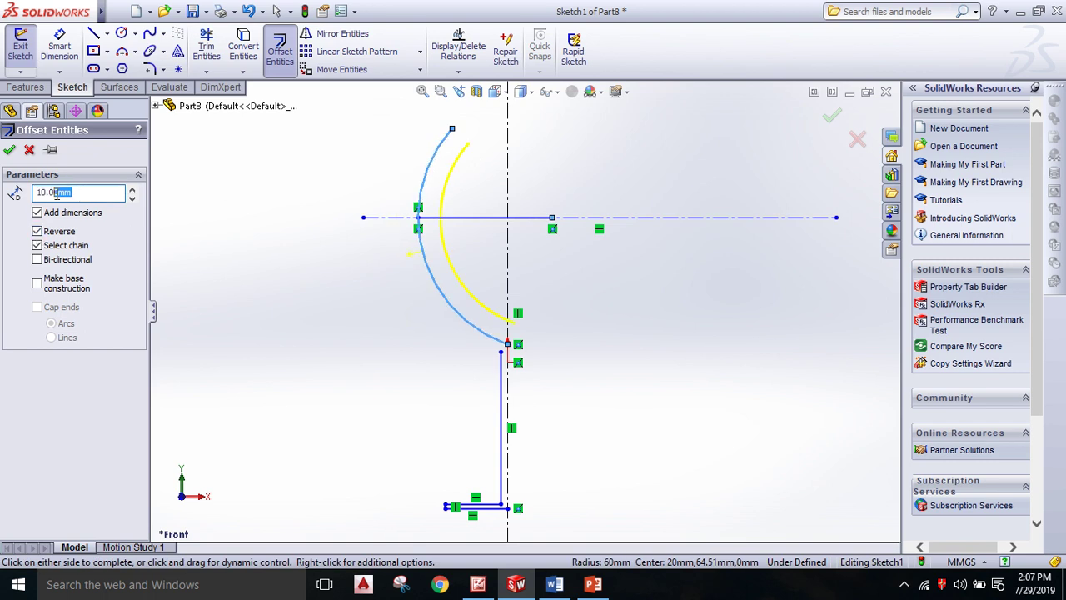
text(2)
key(Return)
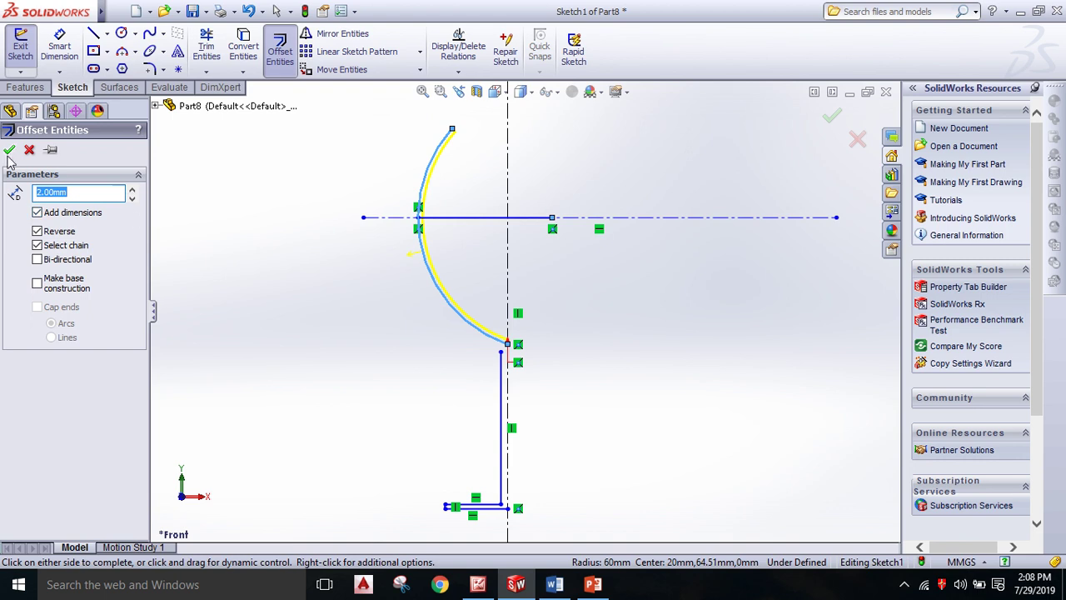
click(10, 151)
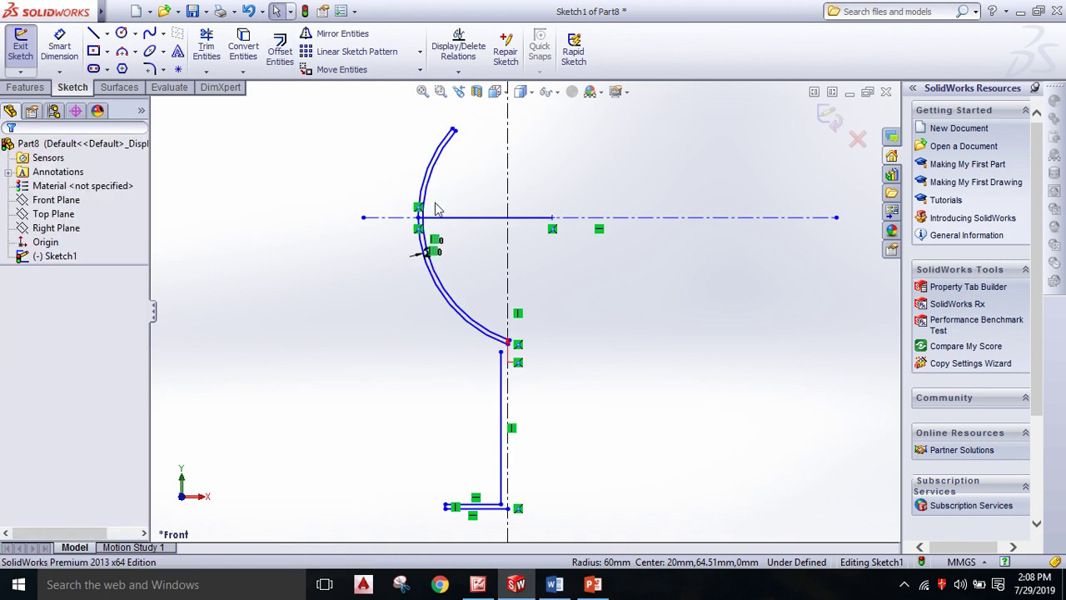
click(458, 218)
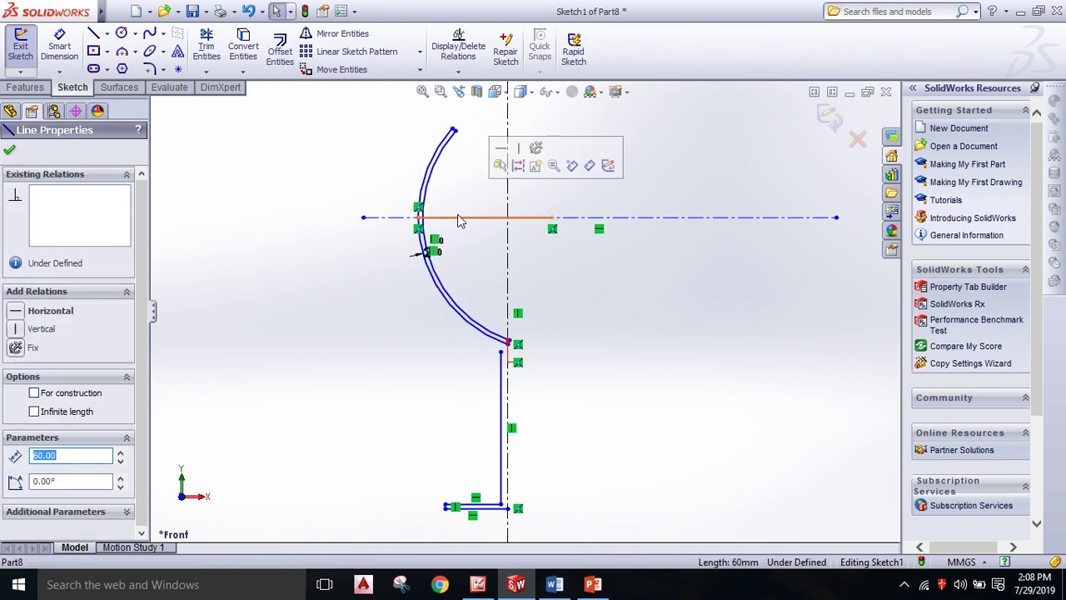
key(Escape)
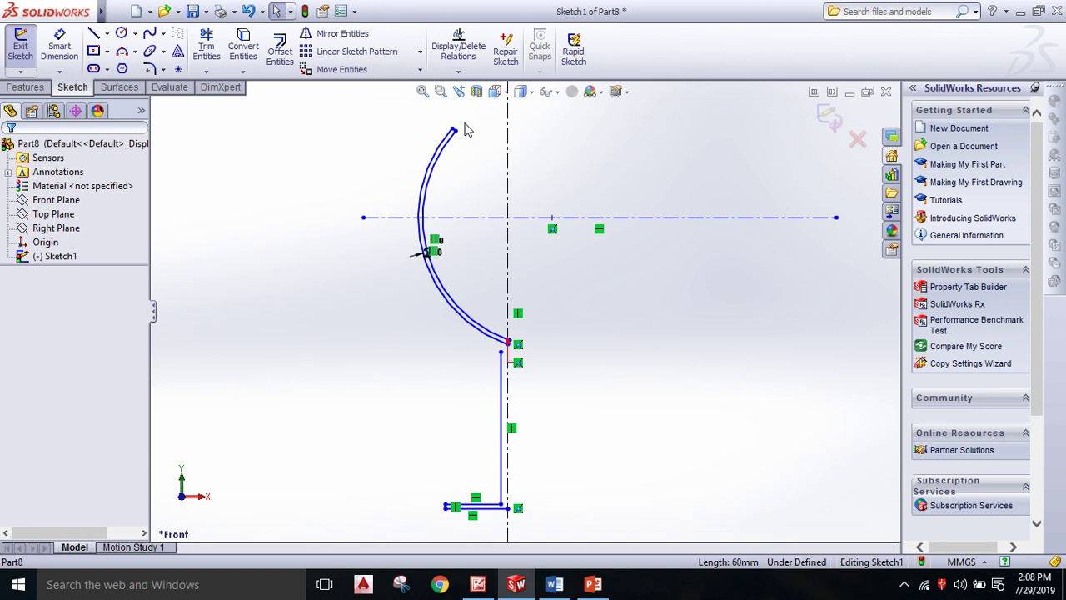
Draw a short horizontal rim line from the outer bowl arc's top end toward the centerline.
scroll(466, 130, down, 3)
scroll(454, 208, down, 2)
scroll(467, 249, up, 6)
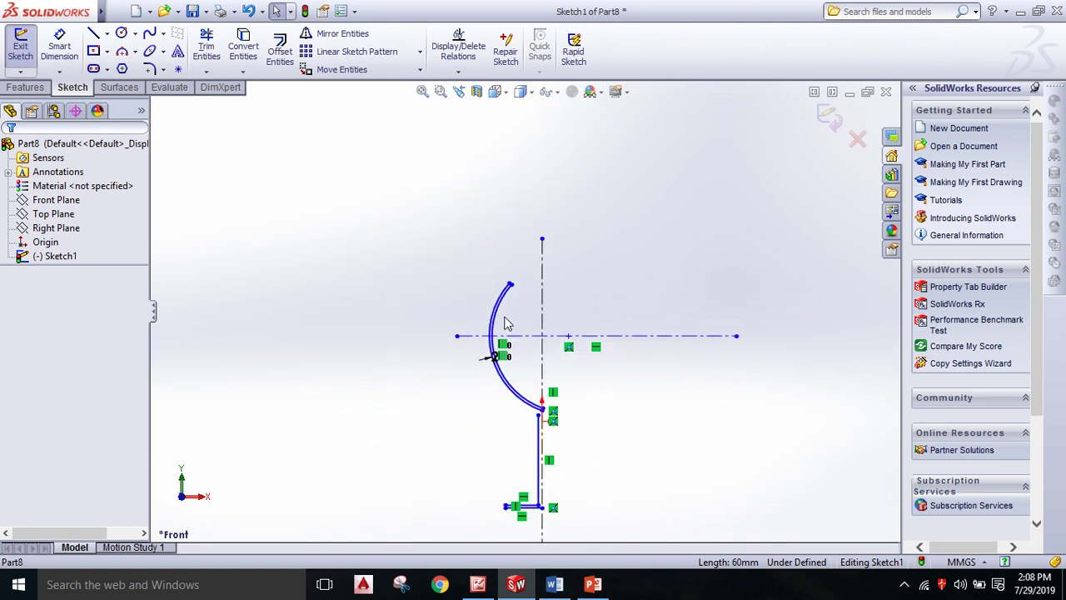
scroll(551, 412, down, 3)
scroll(547, 397, down, 4)
scroll(541, 358, down, 2)
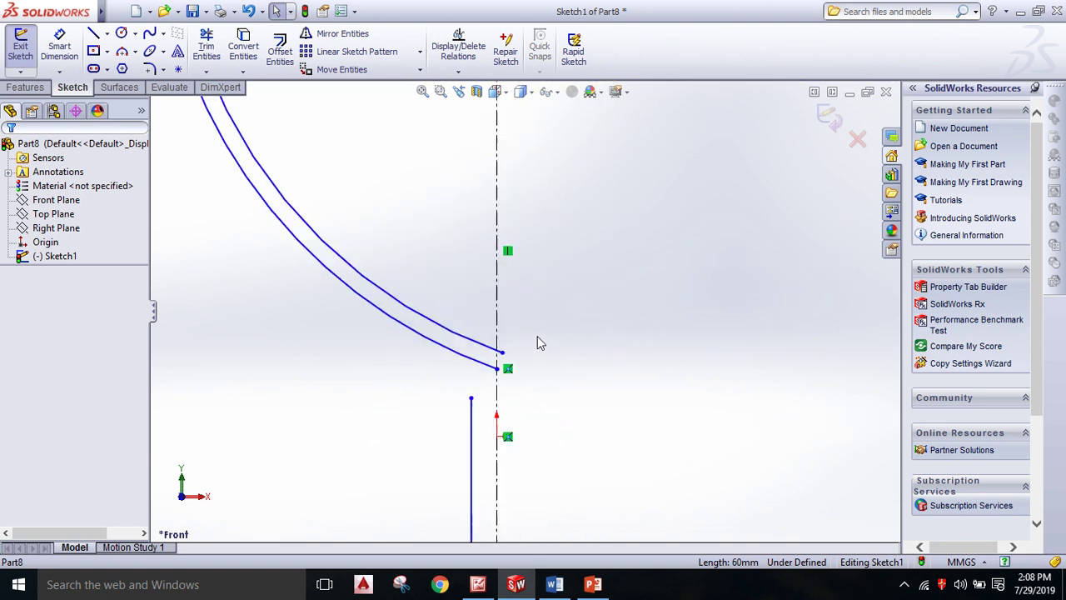
scroll(539, 342, down, 2)
scroll(496, 359, down, 2)
scroll(496, 360, up, 2)
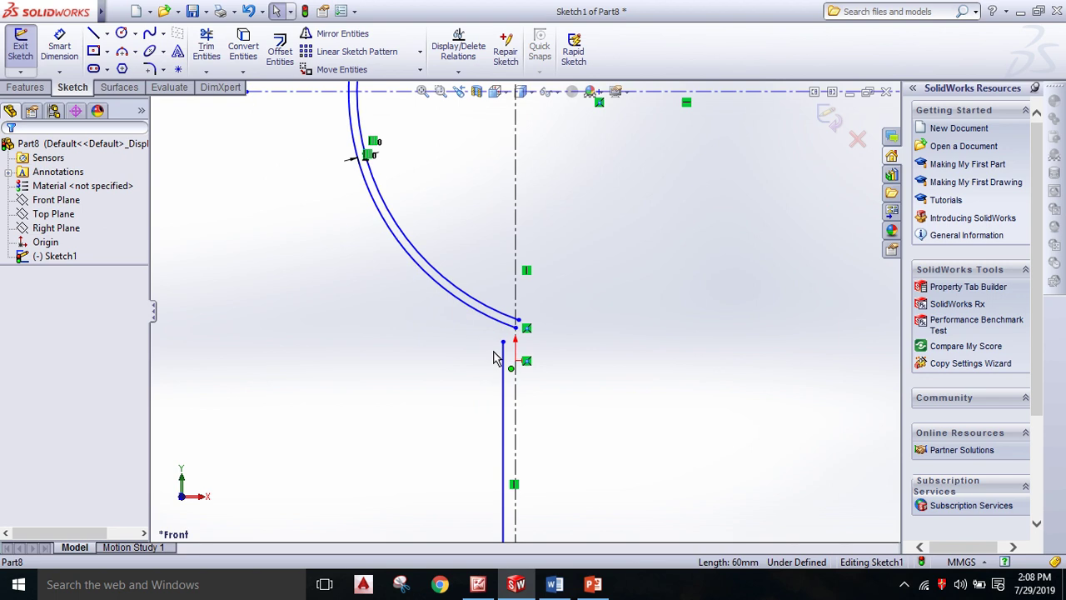
scroll(458, 242, up, 3)
scroll(479, 155, down, 1)
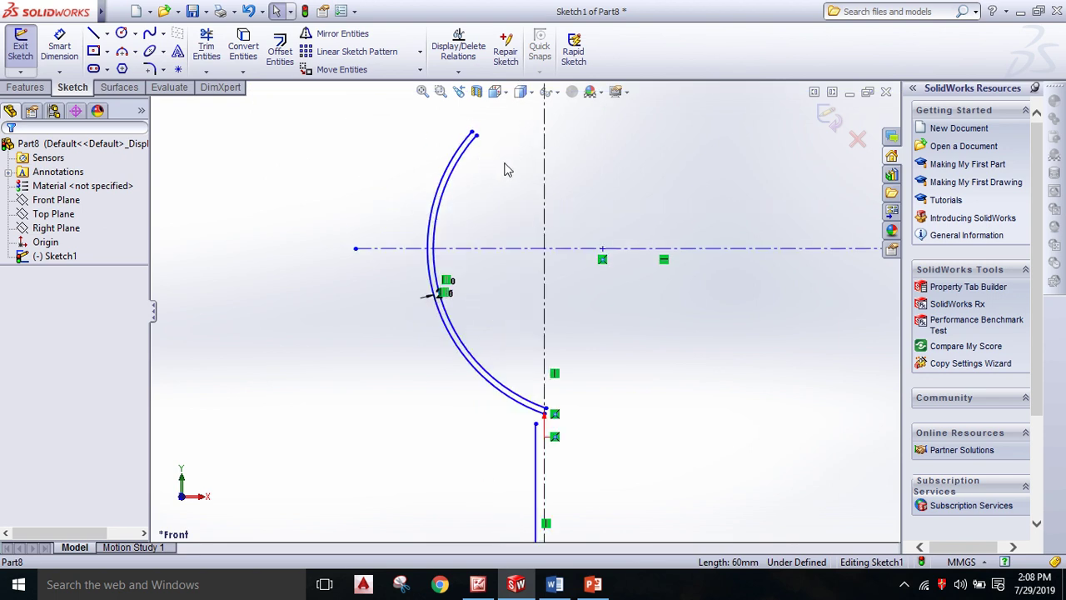
scroll(486, 135, down, 2)
scroll(483, 137, down, 1)
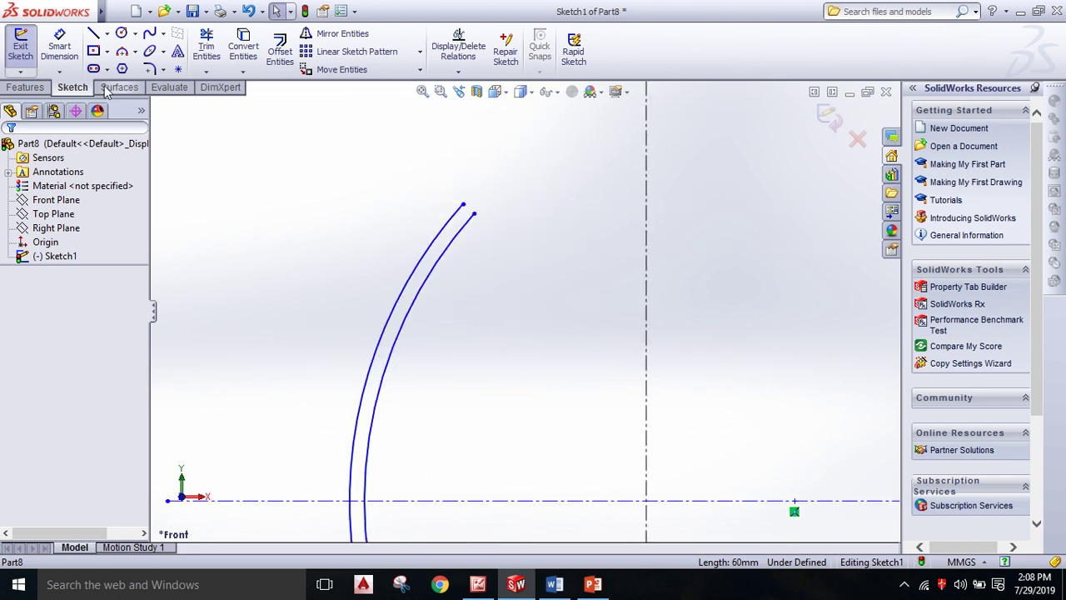
click(94, 33)
click(463, 204)
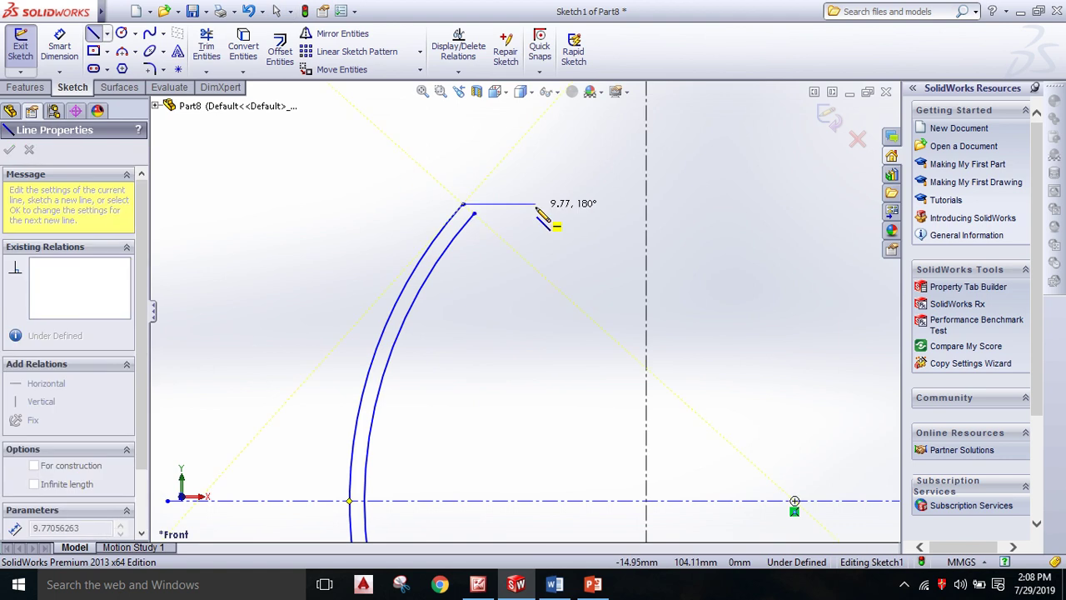
click(540, 210)
right_click(543, 211)
click(574, 143)
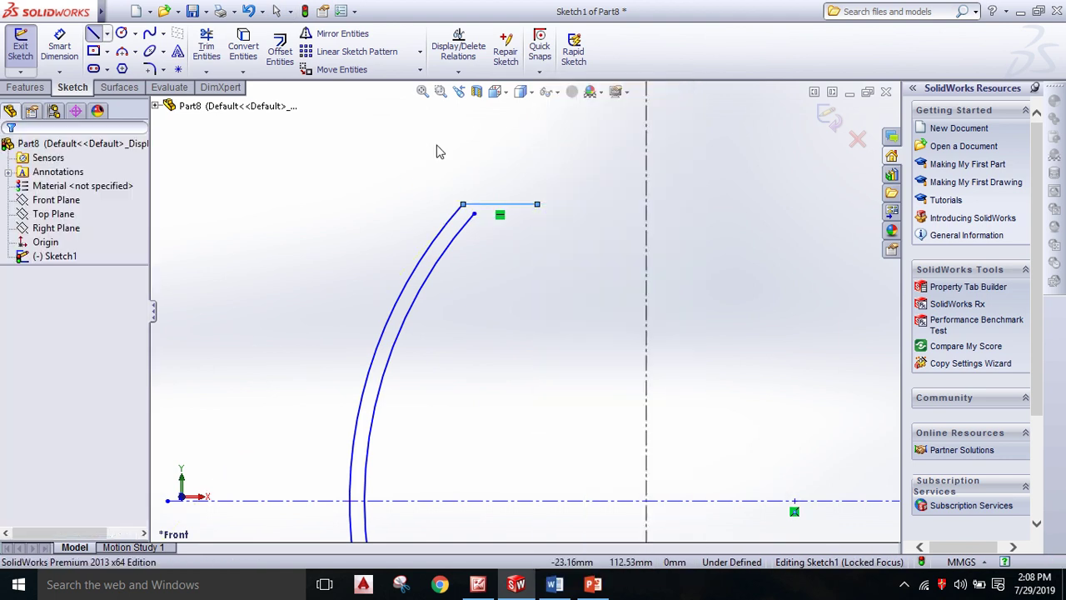
Extend the inner bowl arc up to meet the horizontal rim line.
click(206, 46)
click(205, 71)
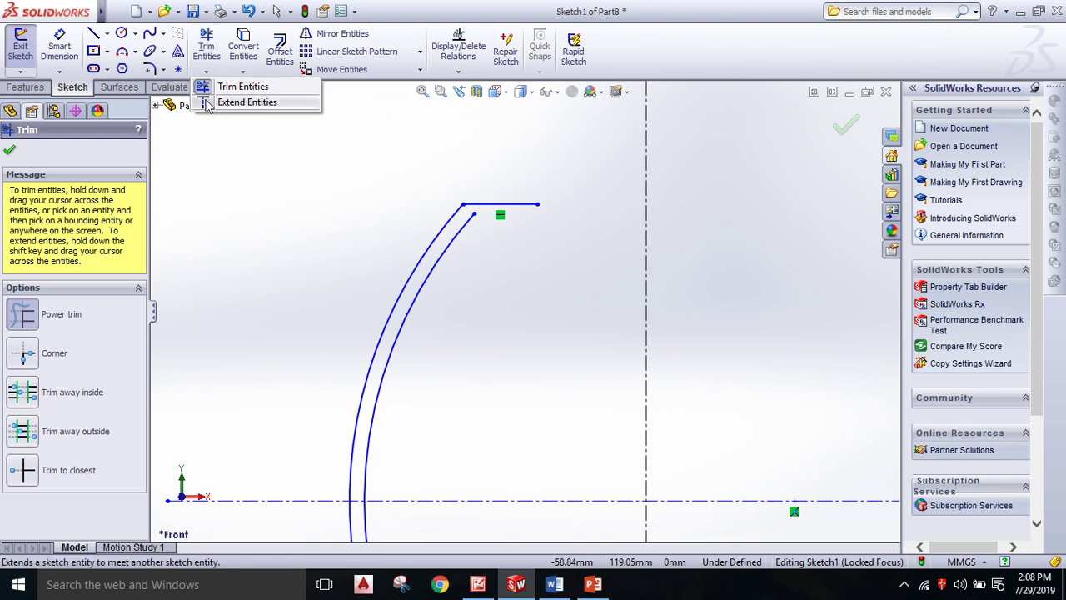
click(206, 88)
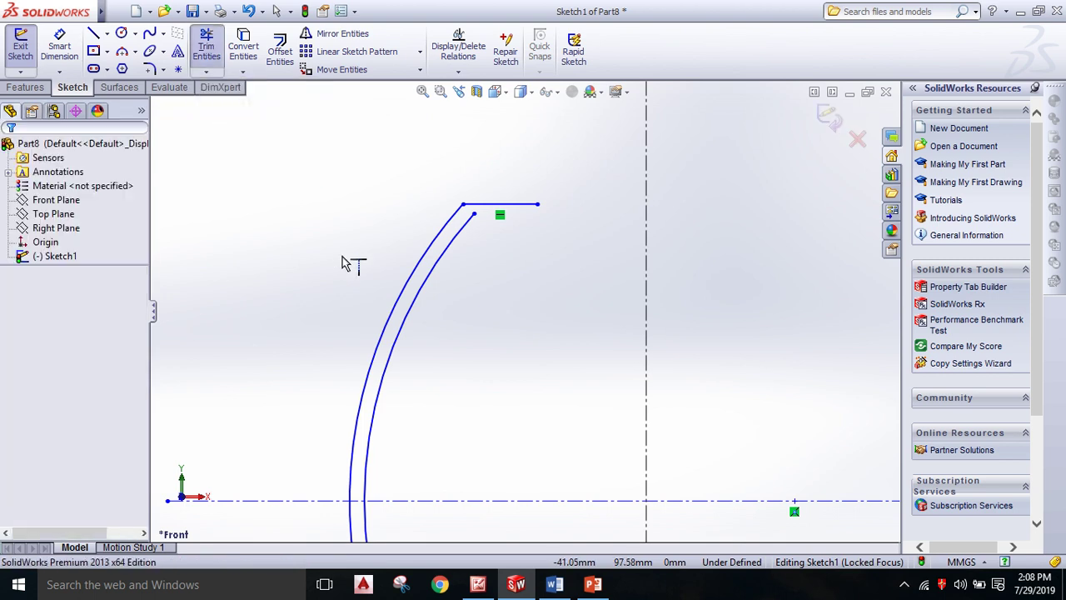
click(448, 255)
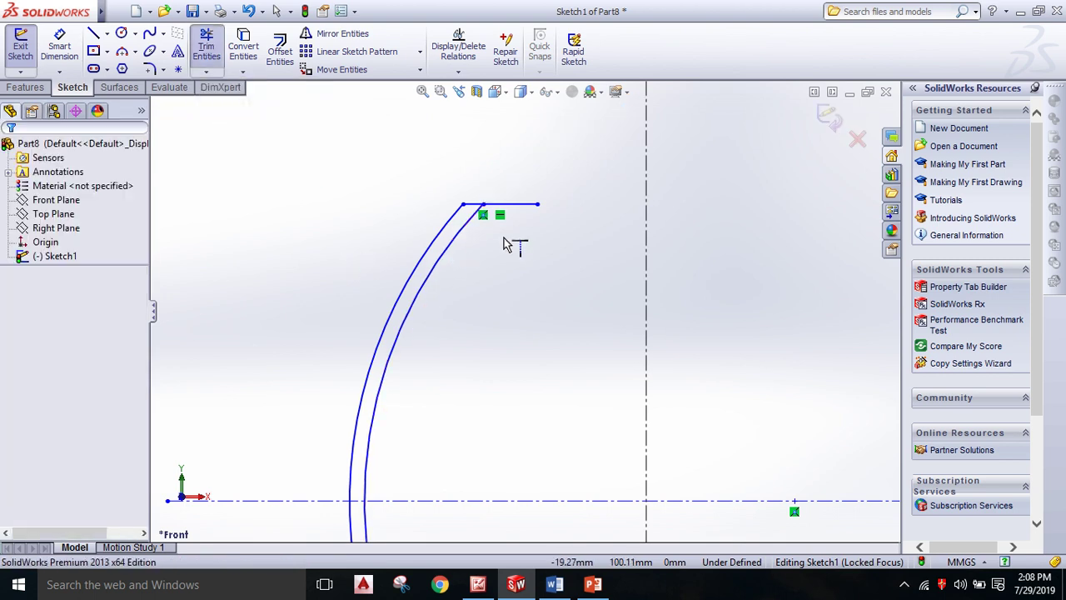
right_click(222, 192)
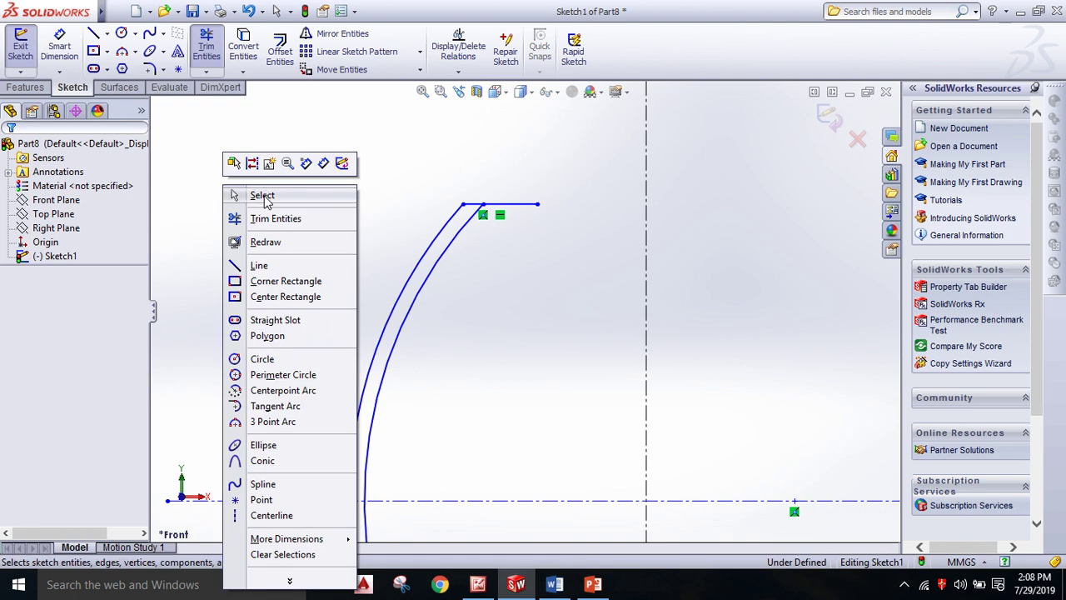
click(262, 192)
Power-trim the rim line's excess and cut the inner arc back at the centerline.
click(206, 45)
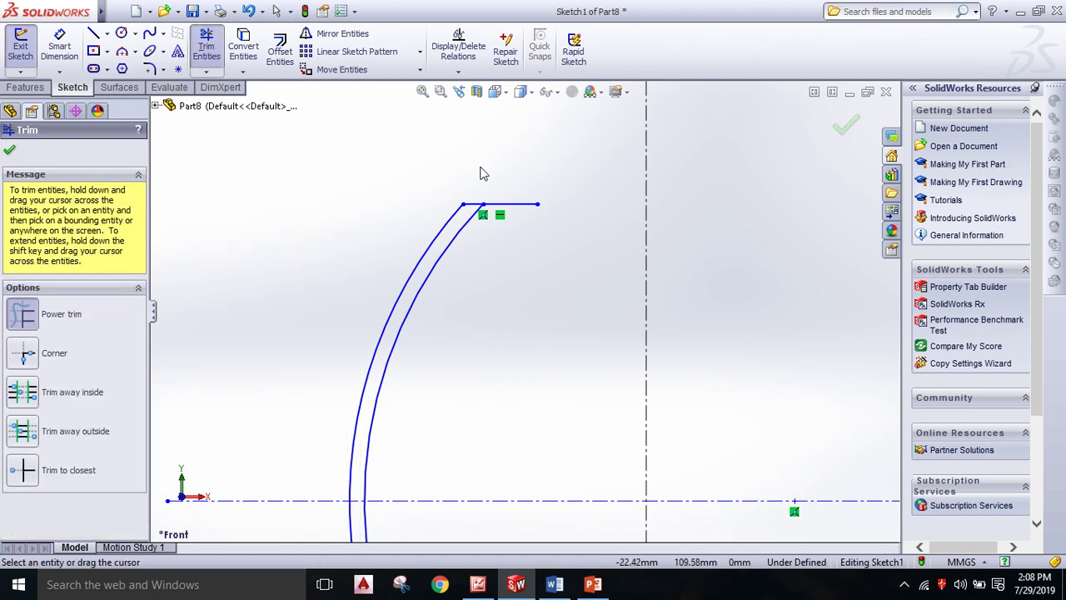
drag(500, 196, 507, 225)
scroll(516, 333, up, 5)
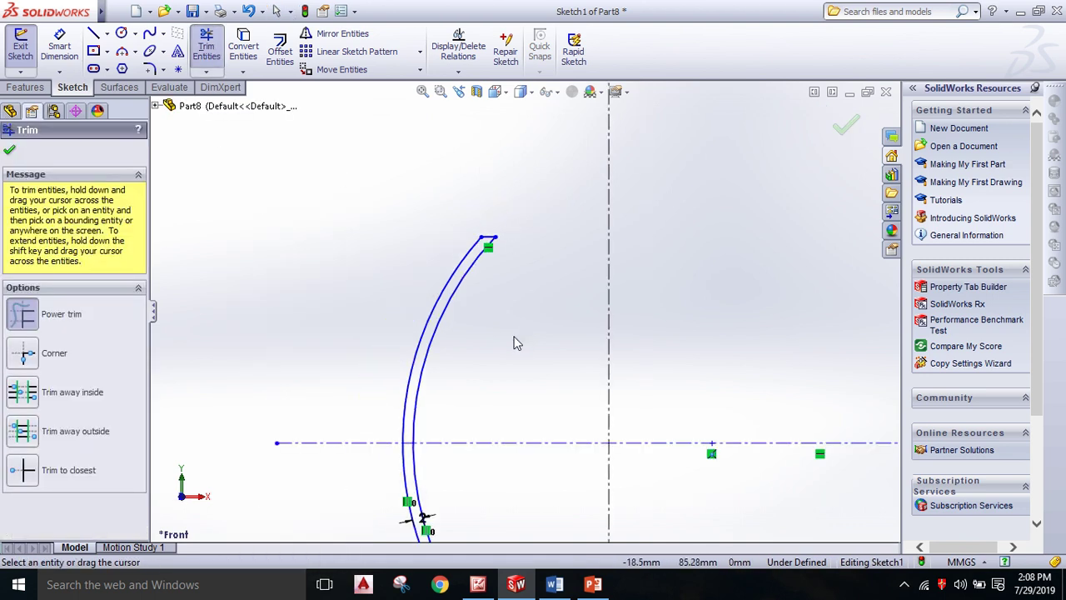
scroll(491, 433, up, 2)
scroll(535, 442, down, 1)
scroll(537, 429, down, 2)
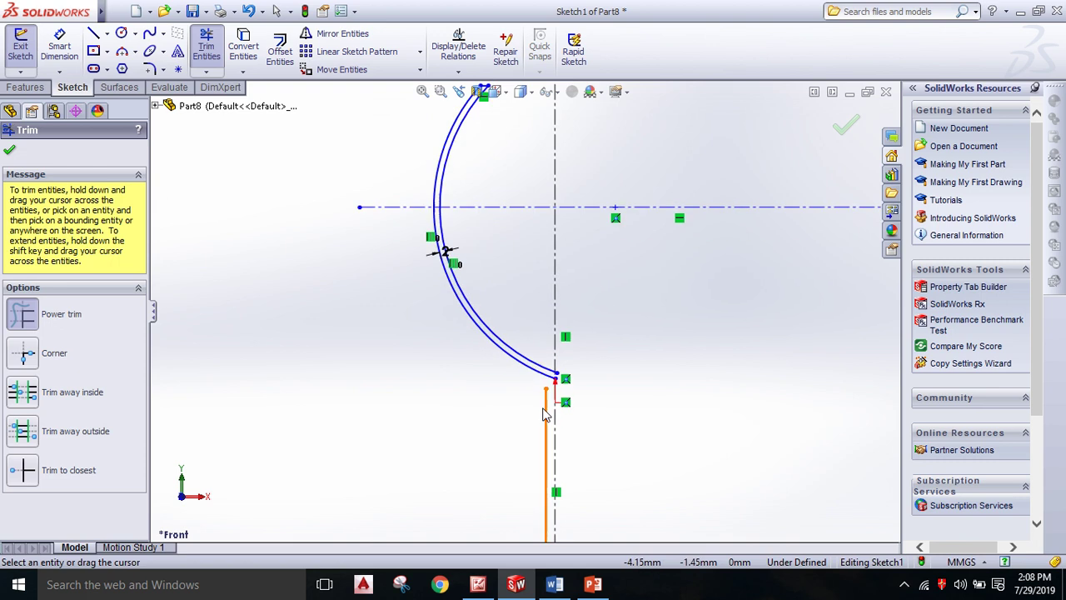
scroll(545, 417, down, 2)
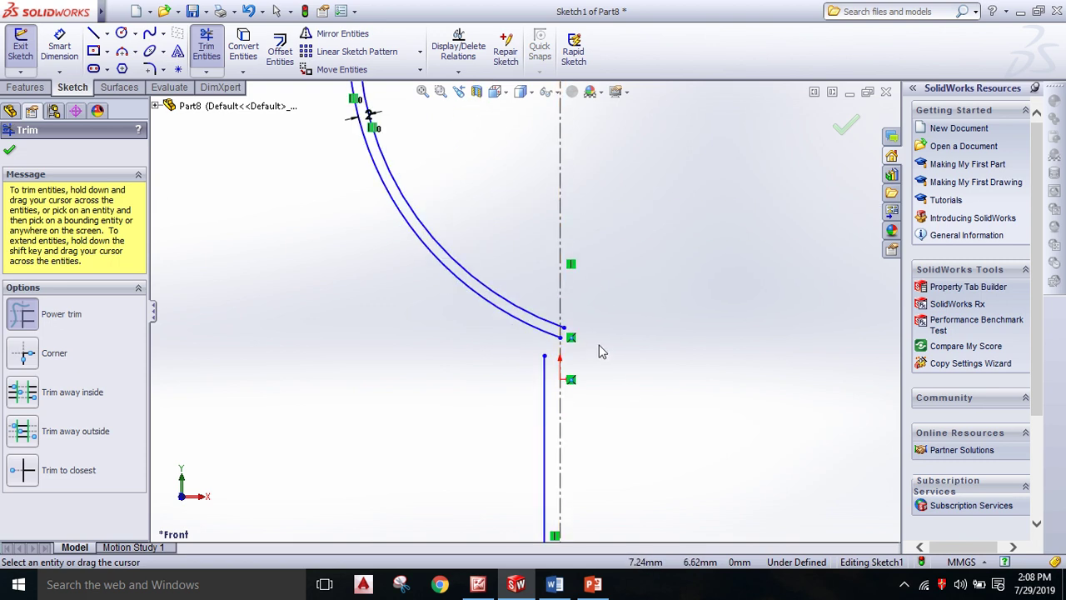
scroll(577, 353, down, 2)
scroll(573, 350, down, 1)
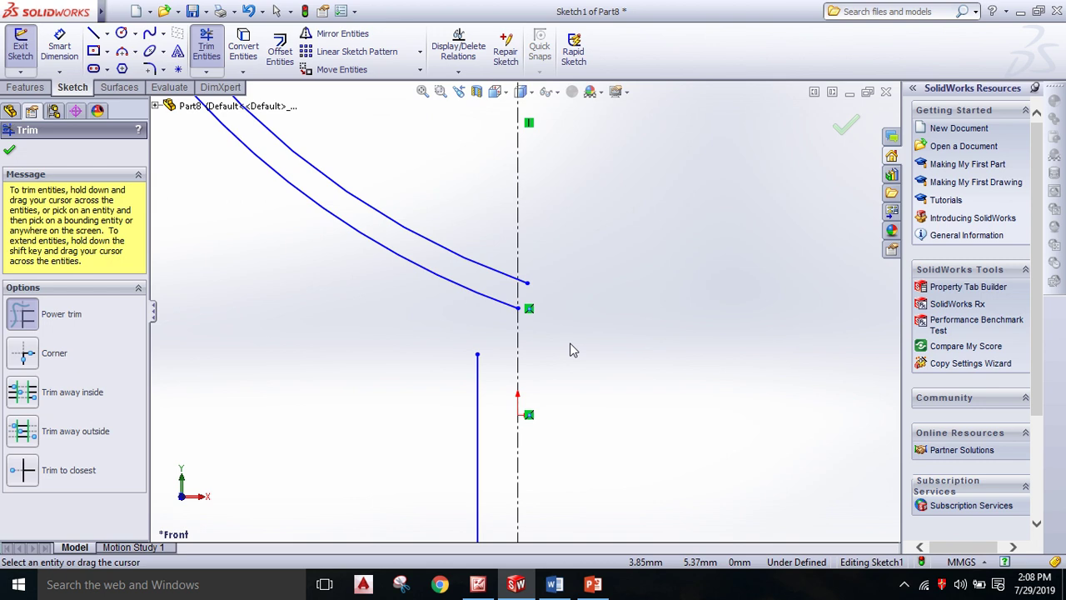
scroll(541, 292, down, 1)
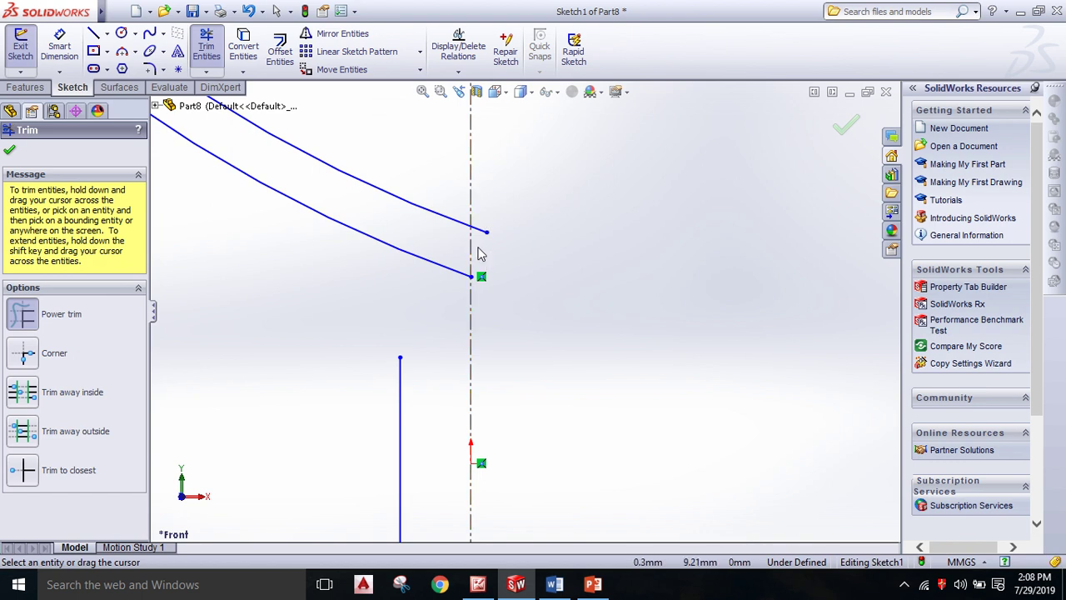
drag(481, 248, 482, 227)
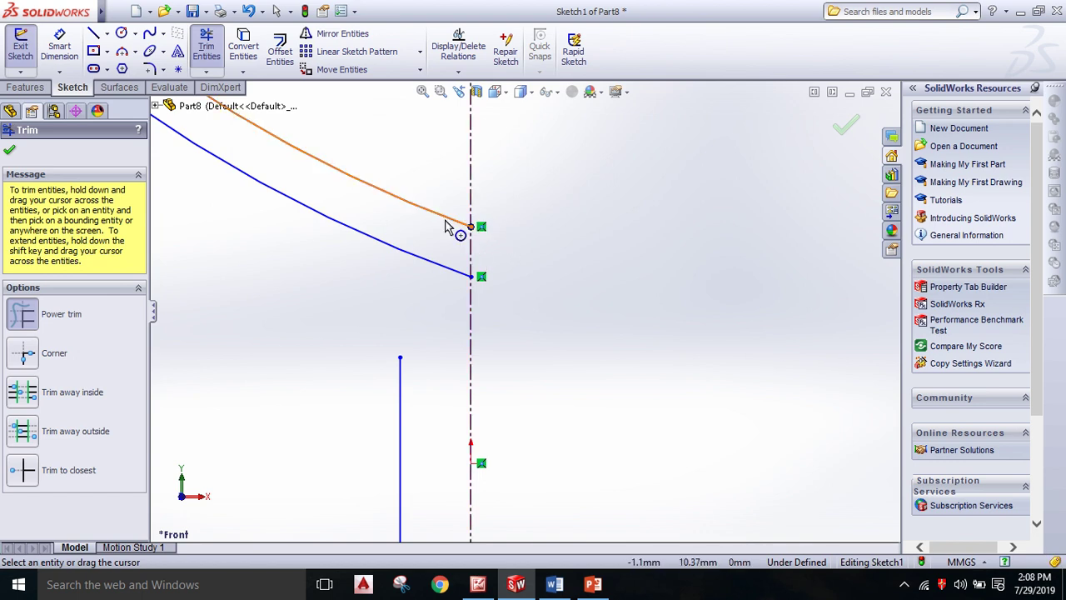
scroll(452, 227, up, 3)
scroll(452, 230, up, 3)
scroll(446, 225, up, 3)
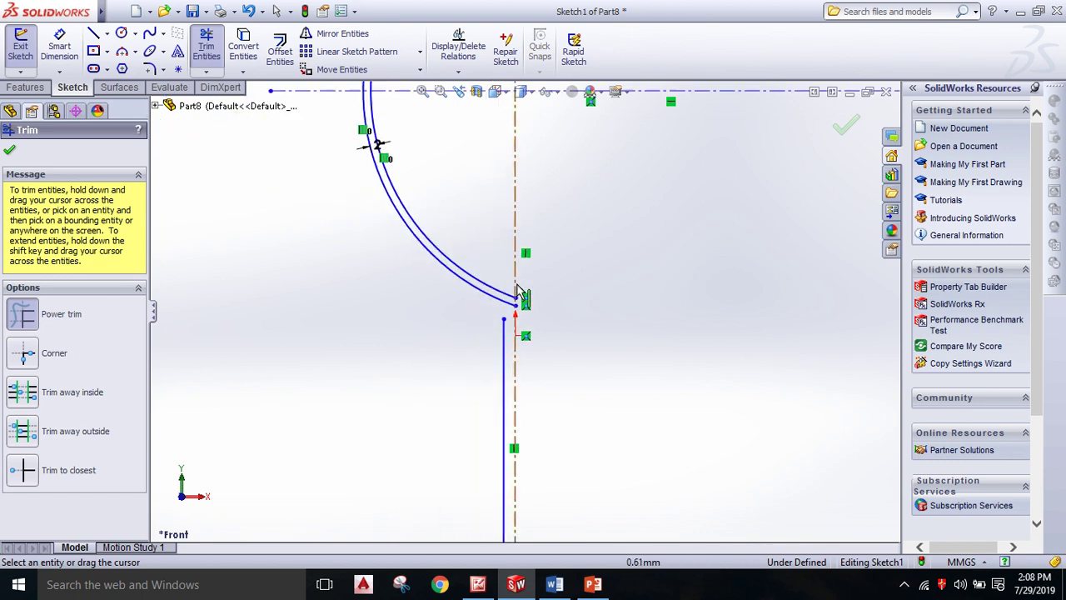
scroll(519, 300, down, 2)
scroll(520, 308, down, 2)
scroll(512, 338, down, 2)
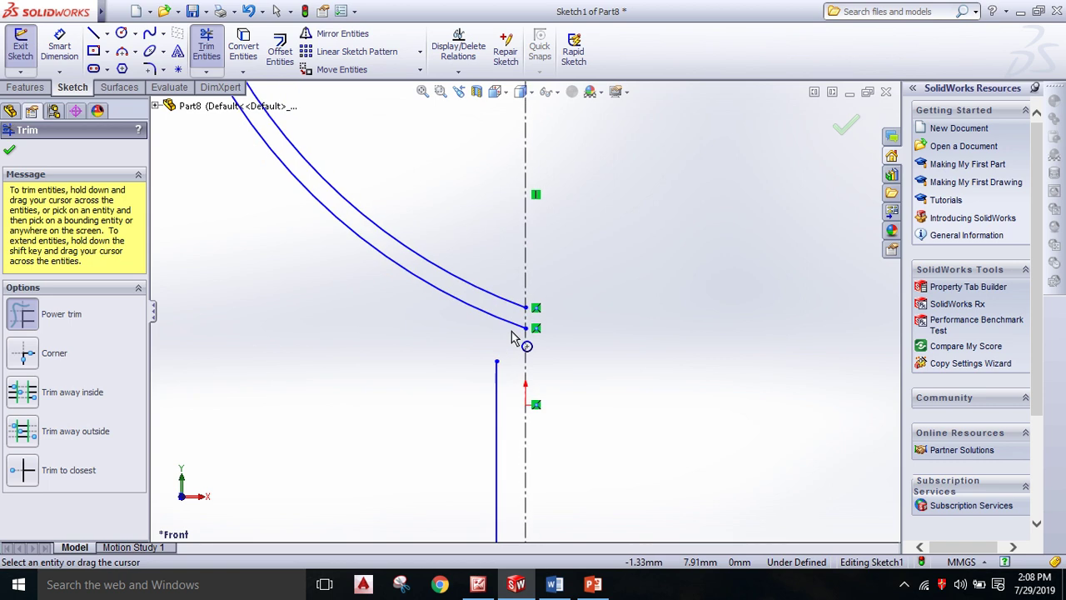
Draw a three-point arc linking the inner bowl curve to the stem line's top endpoint.
click(135, 51)
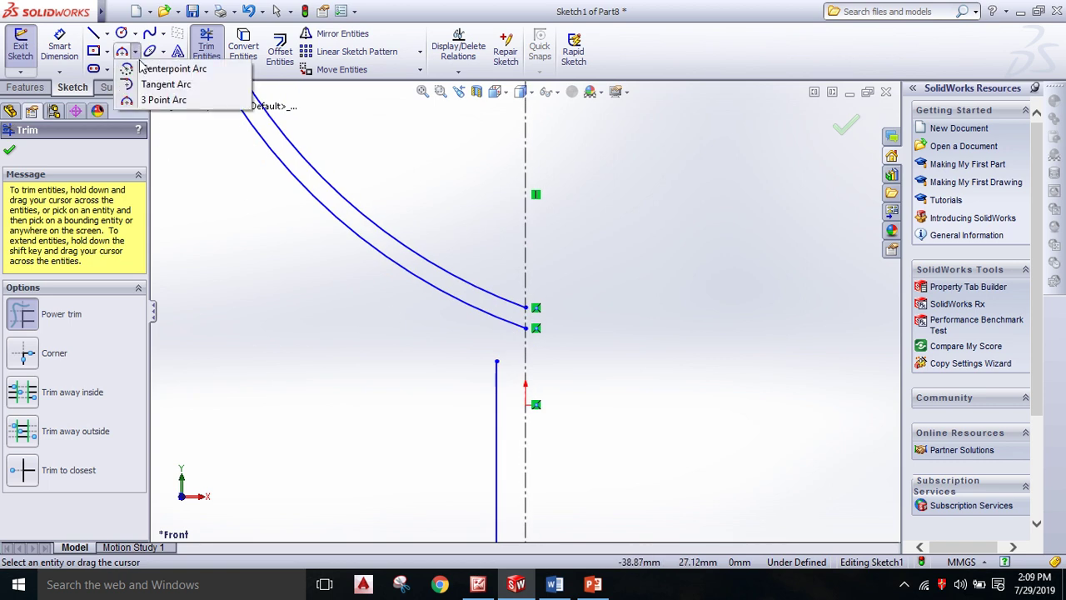
click(158, 99)
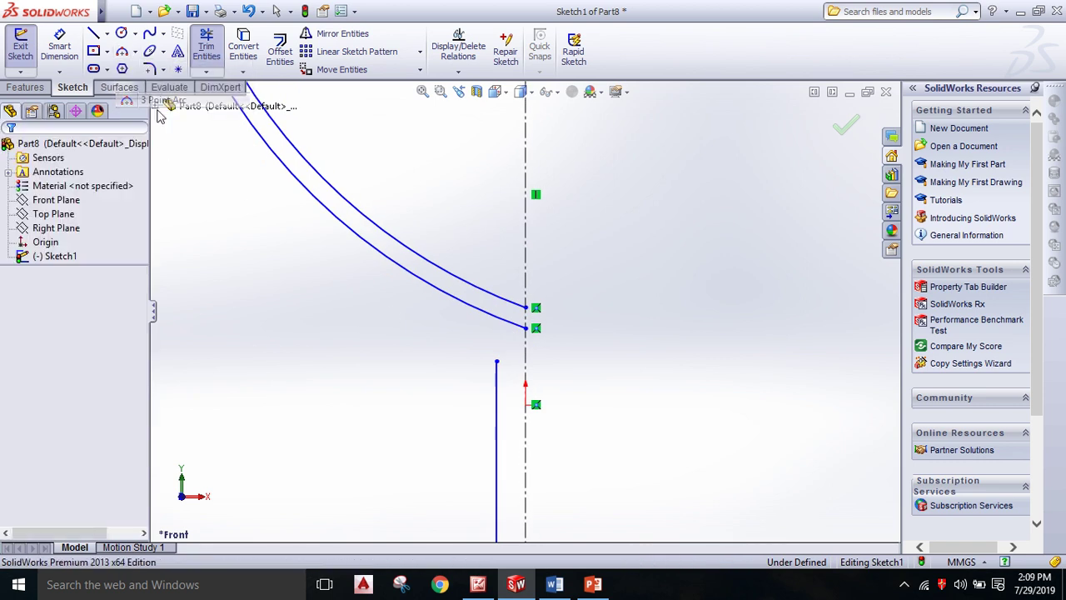
click(497, 361)
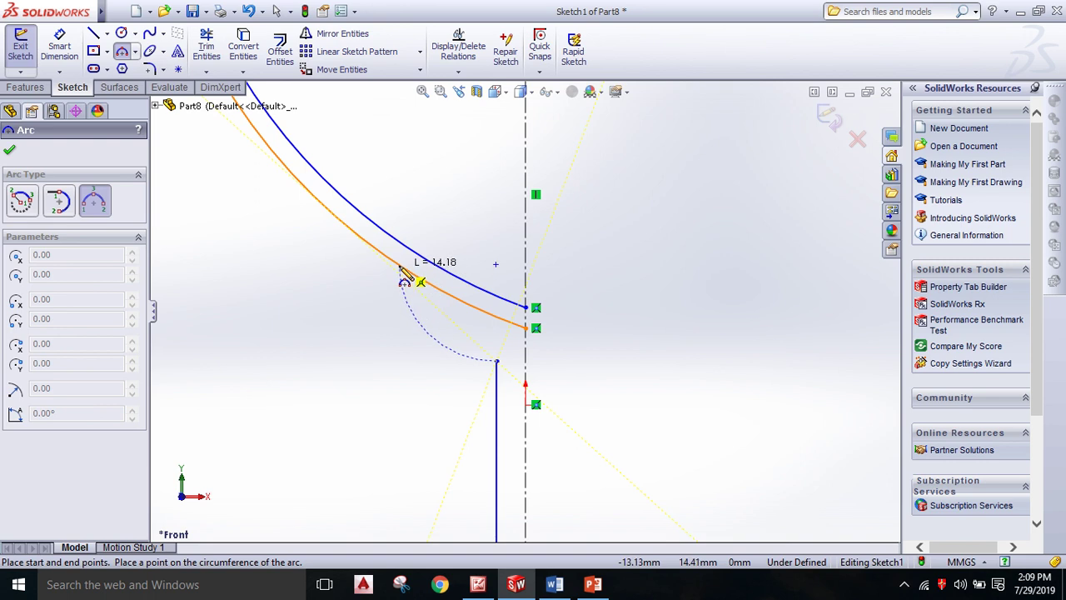
click(400, 267)
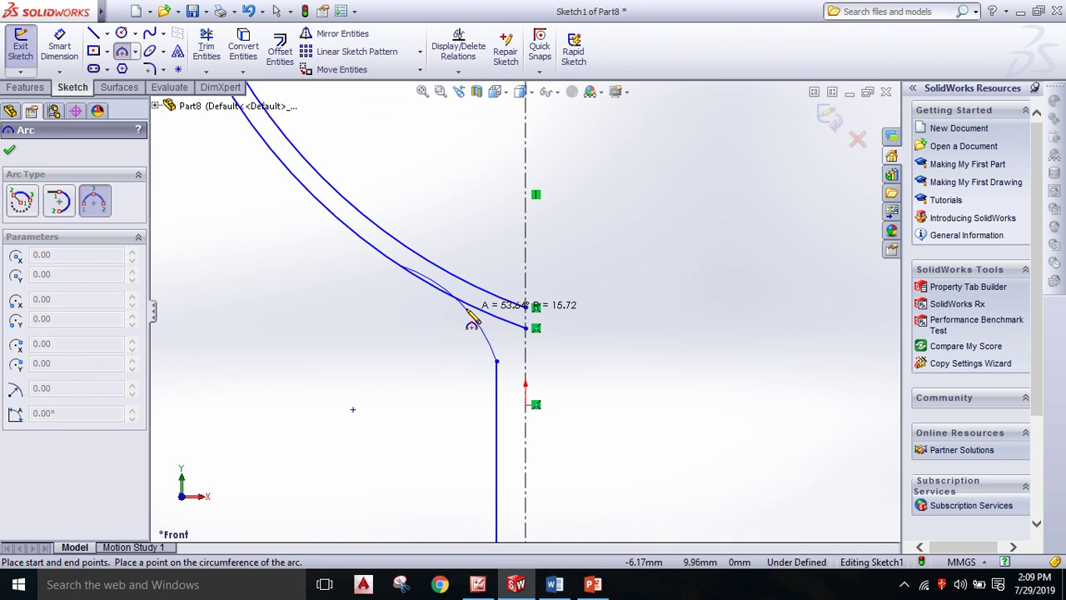
click(471, 316)
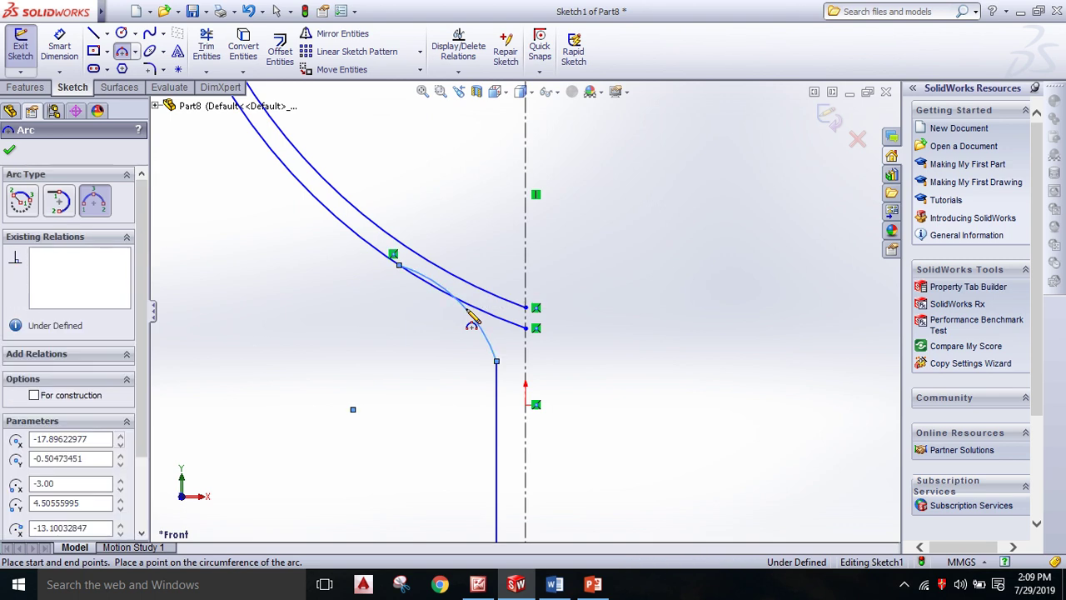
right_click(468, 309)
click(506, 180)
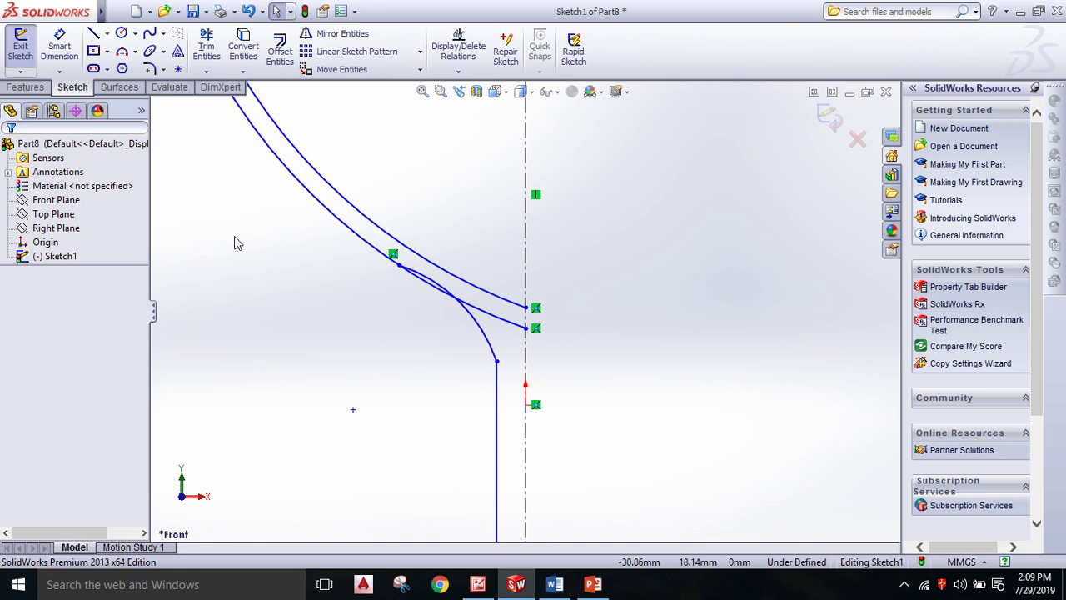
Add Fix relations to the lower bowl curve and the vertical stem line.
click(371, 254)
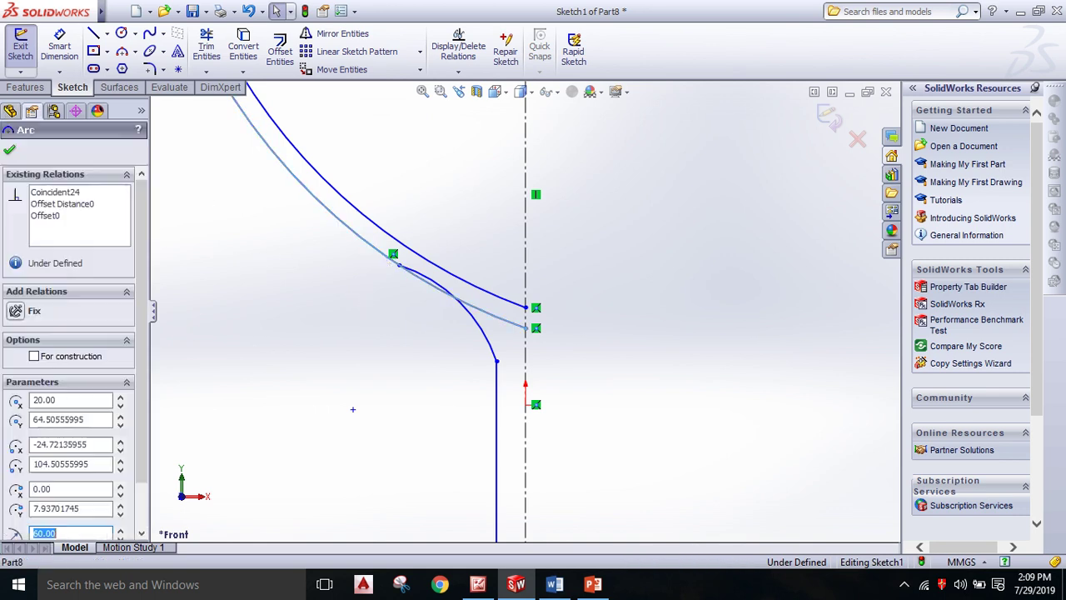
click(33, 313)
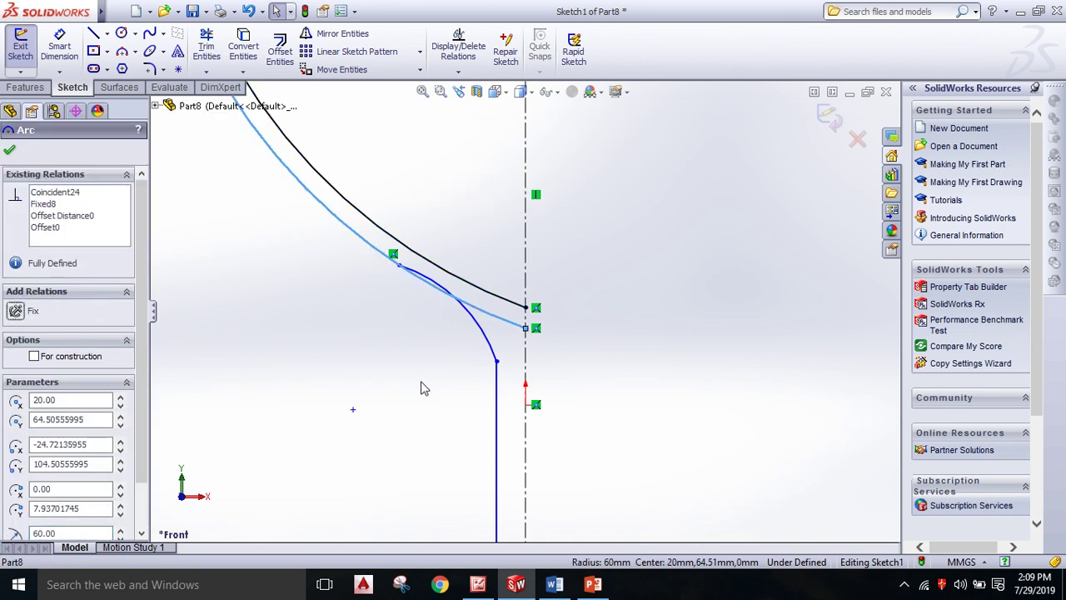
click(496, 410)
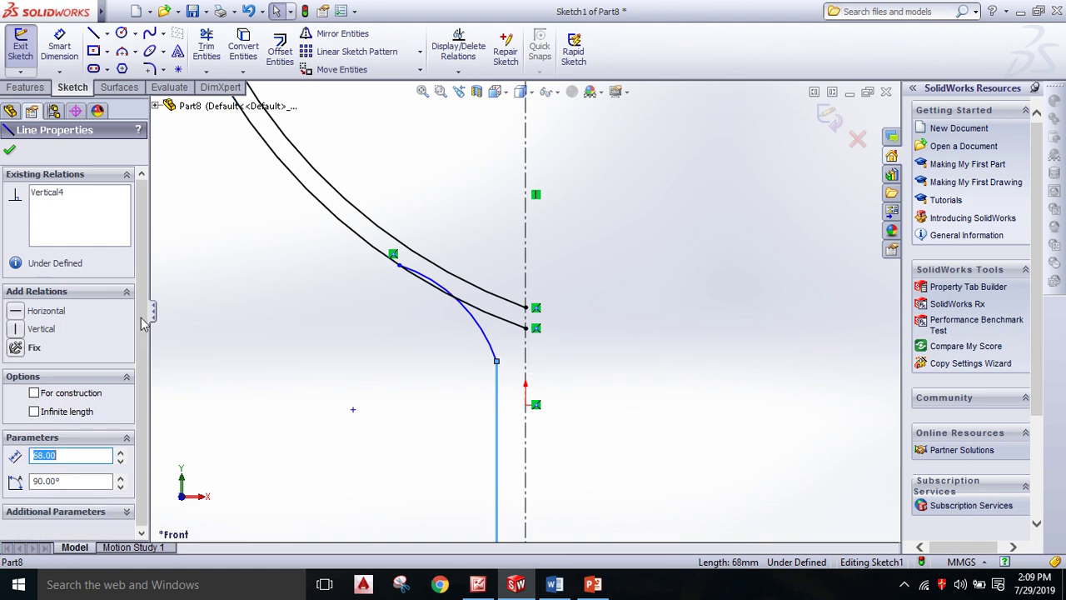
click(34, 348)
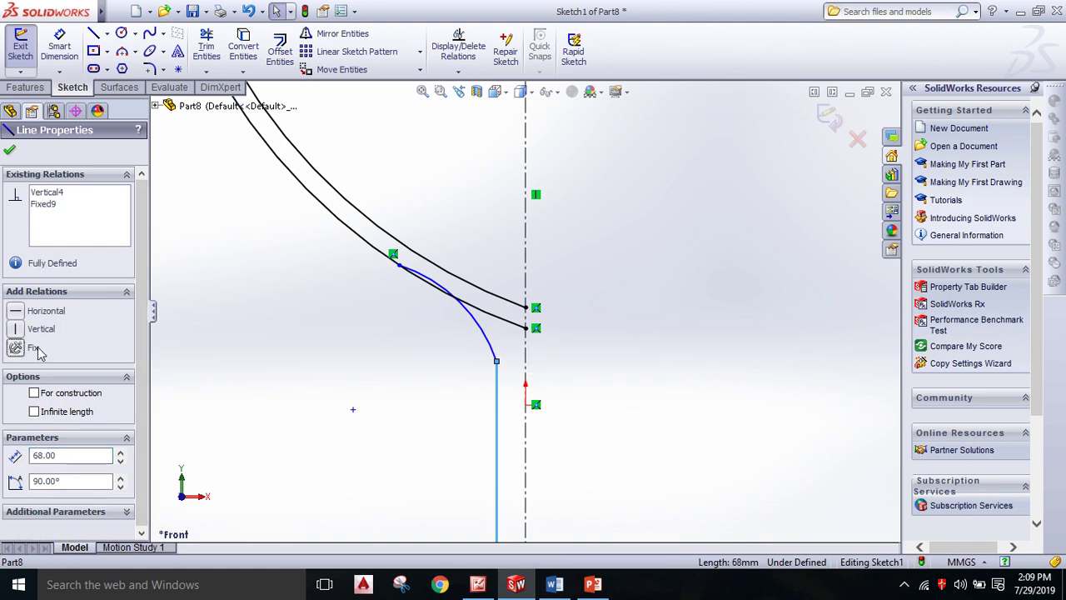
click(10, 153)
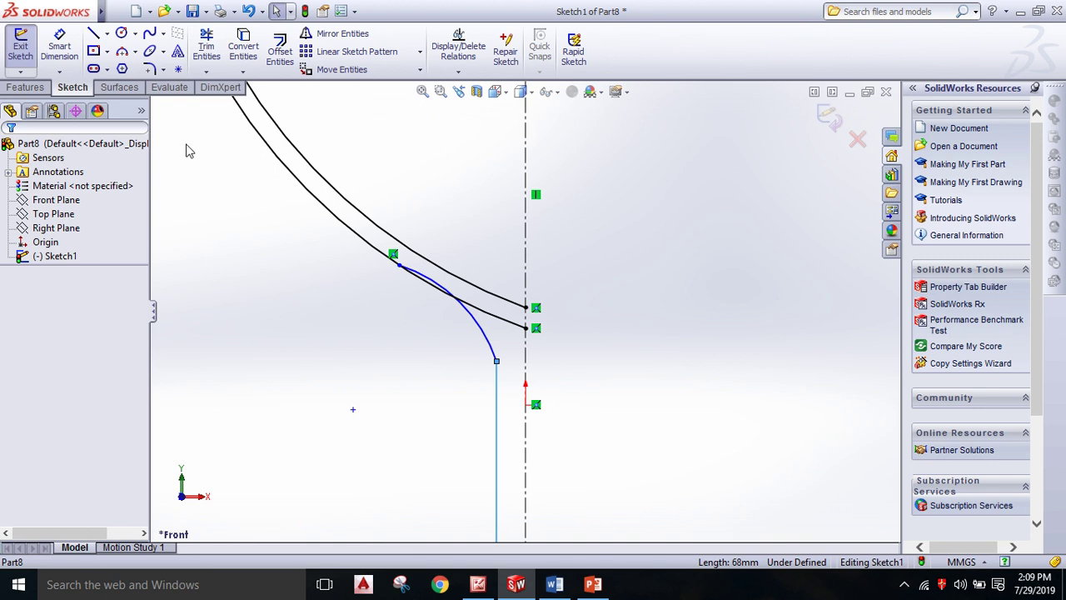
Dimension the connecting arc with a 15 mm radius.
click(63, 53)
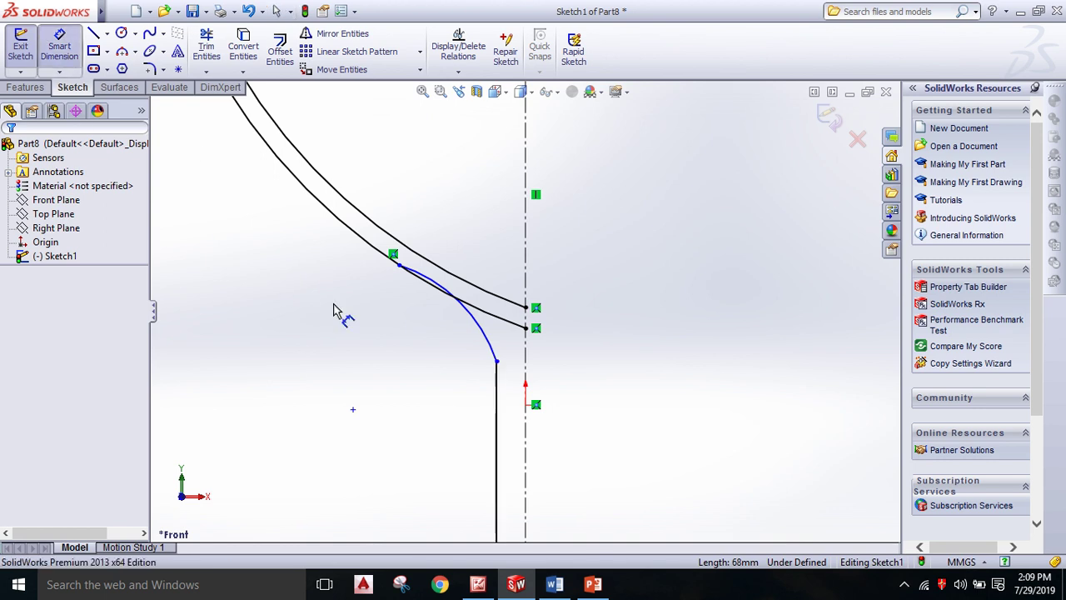
click(481, 329)
click(395, 370)
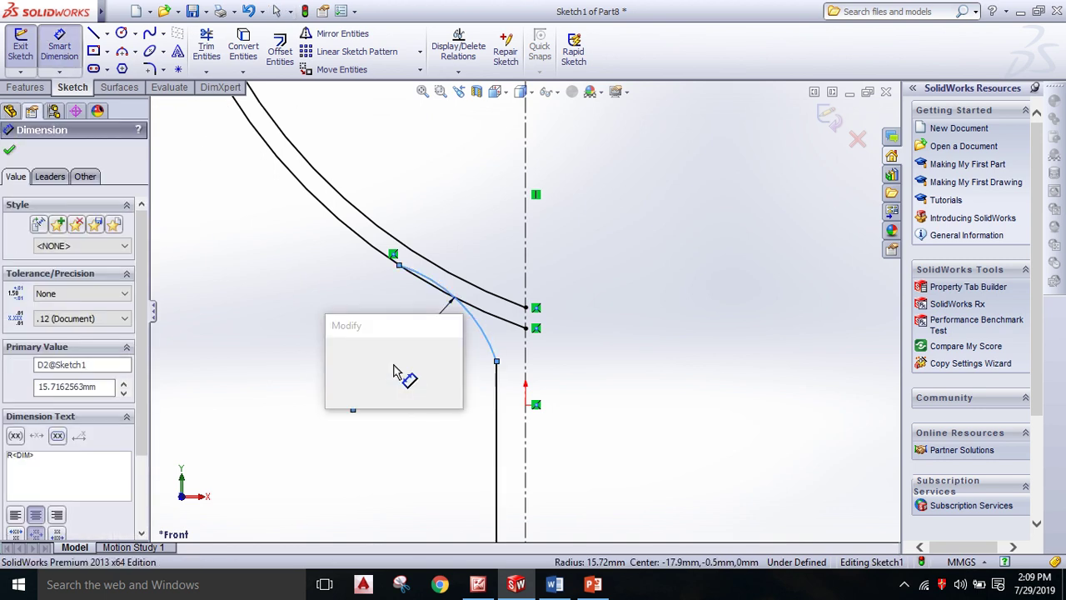
text(15)
key(Return)
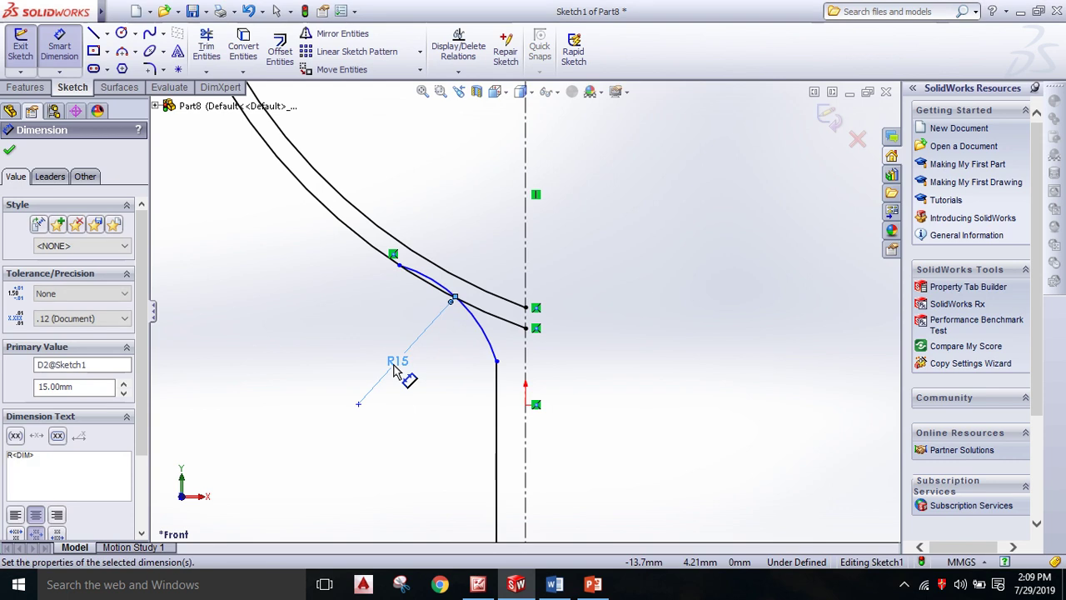
click(12, 153)
scroll(465, 316, down, 2)
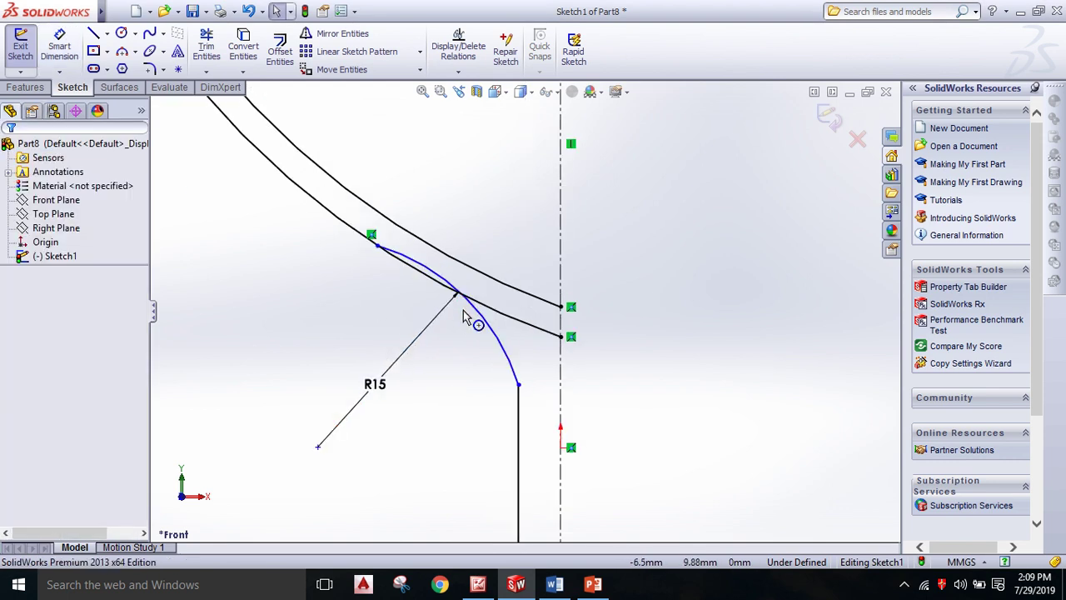
scroll(463, 310, down, 2)
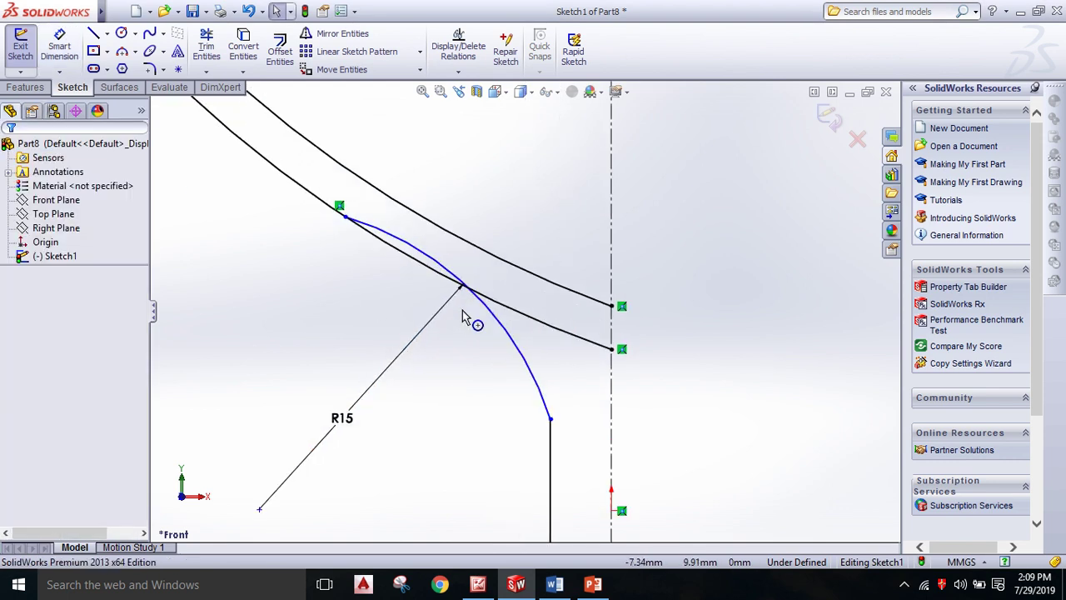
Trim the leftover curve segments beyond the R15 arc and toward the centerline.
click(206, 52)
click(403, 251)
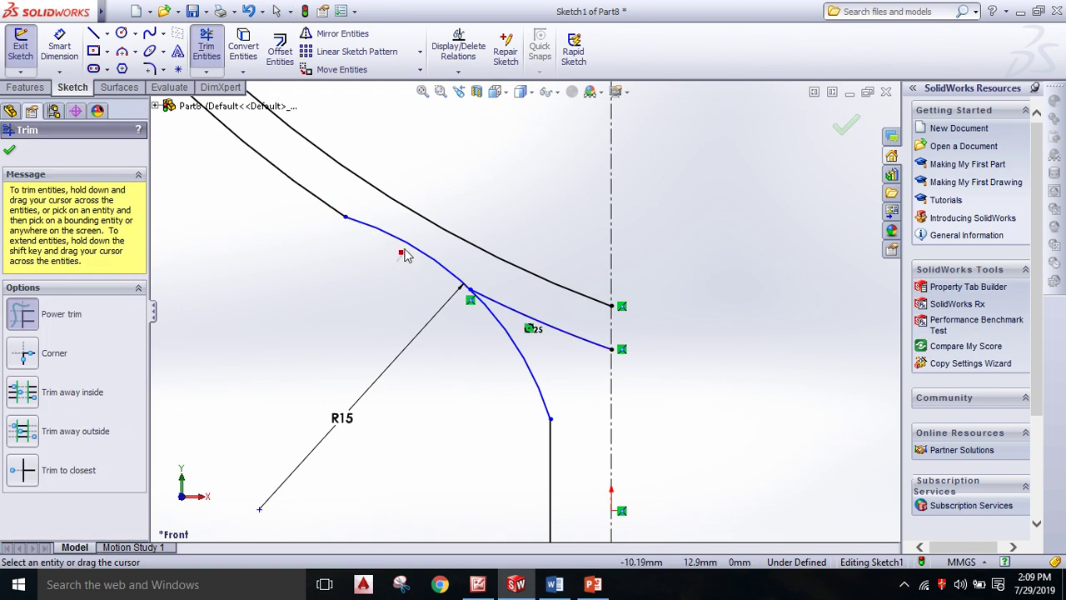
drag(579, 355, 582, 327)
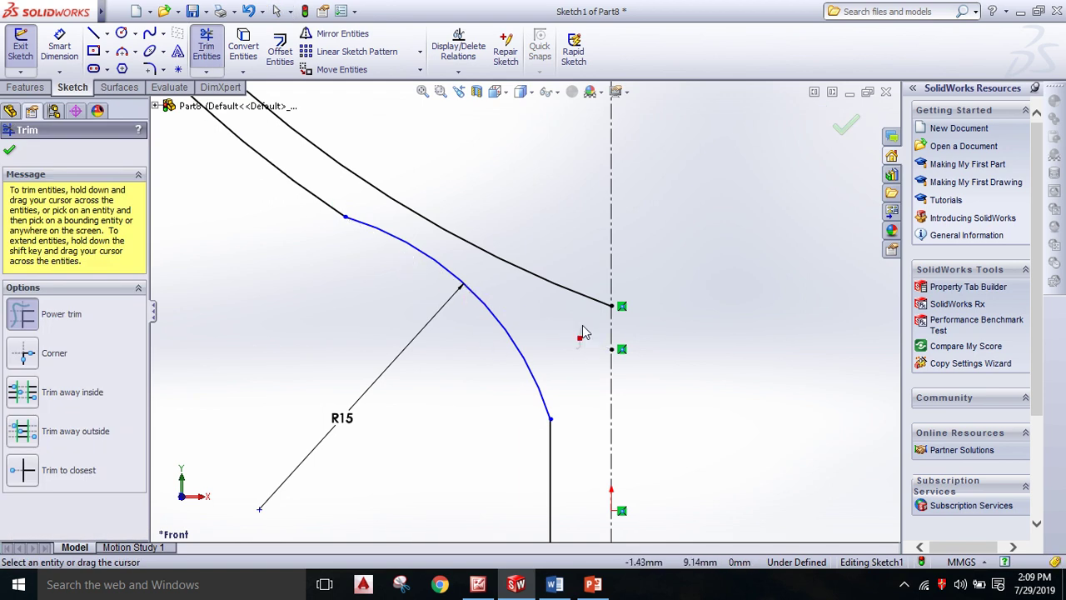
scroll(570, 329, up, 3)
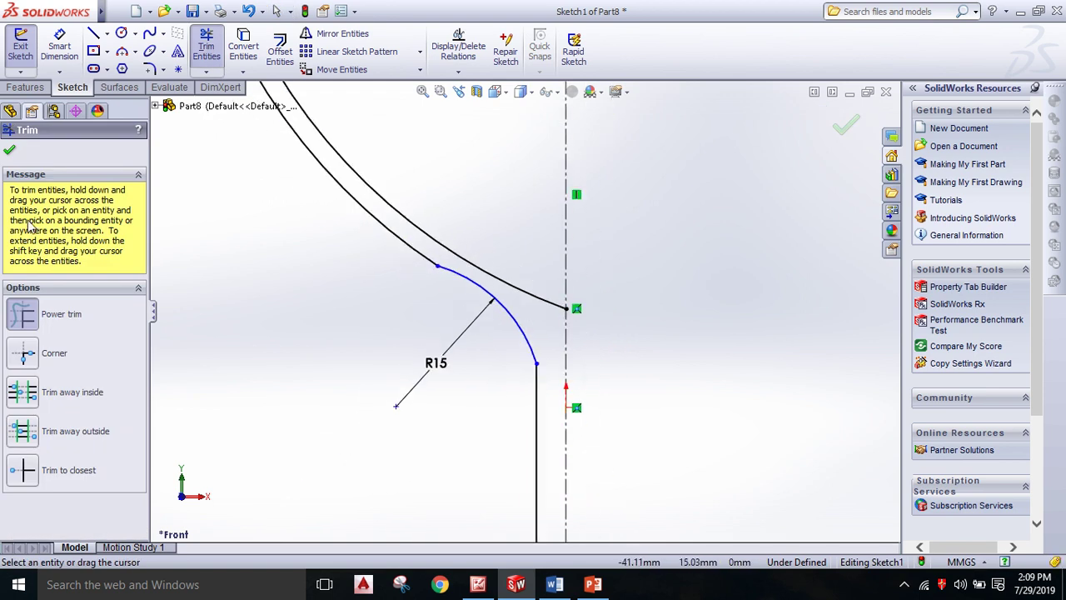
click(8, 152)
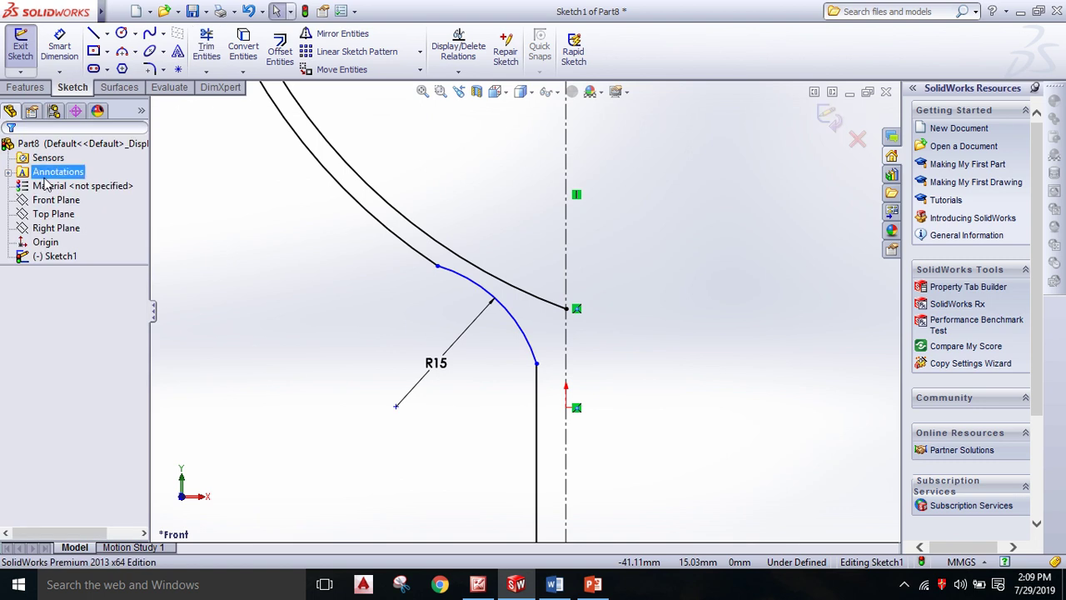
Add a Tangent relation between the R15 arc and the lower bowl curve.
click(476, 295)
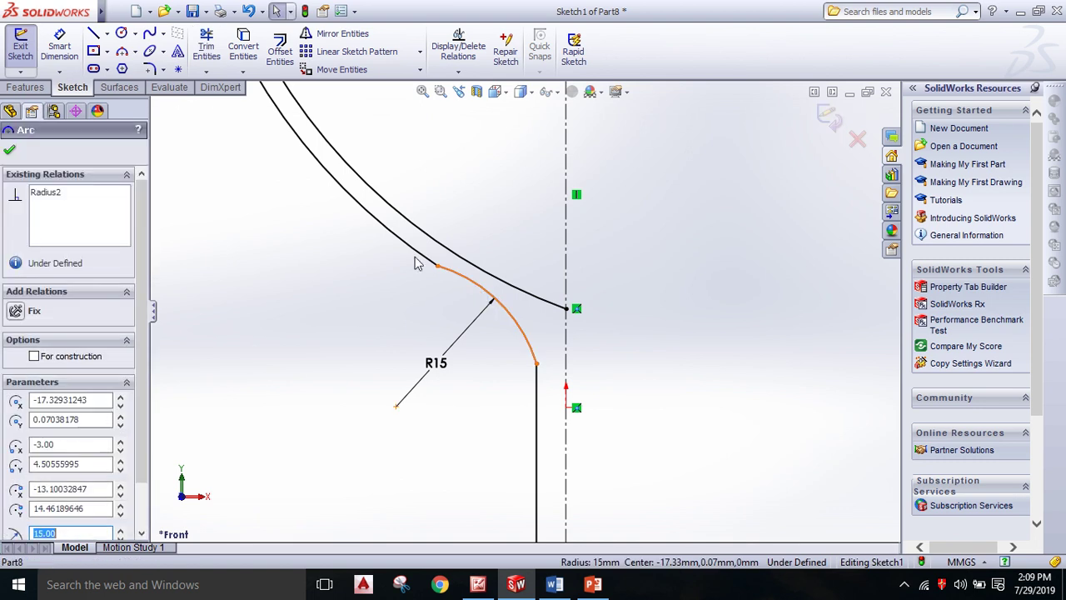
ctrl+click(415, 255)
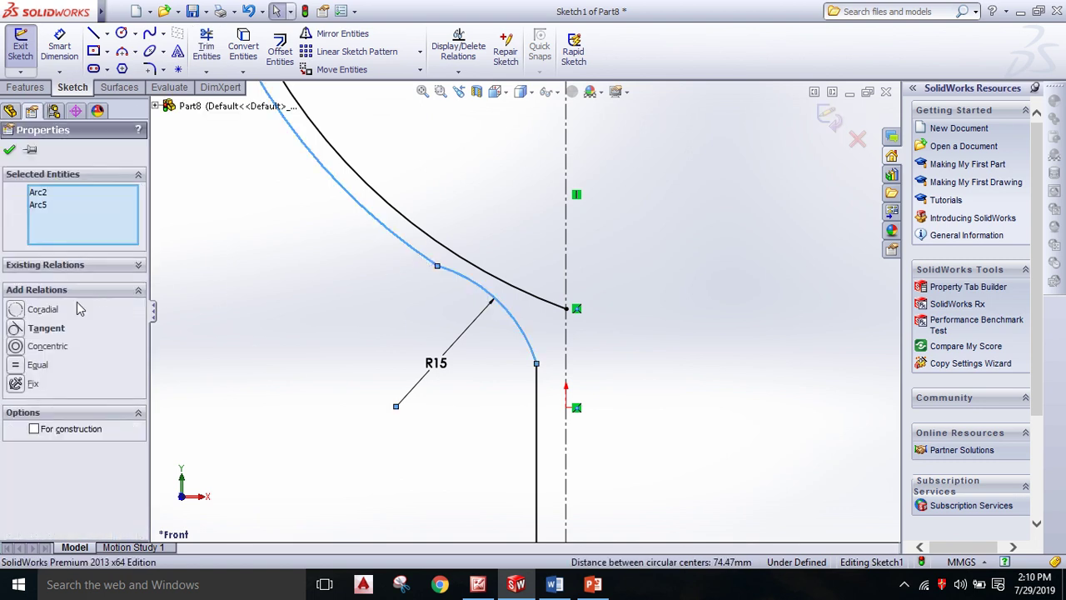
click(35, 332)
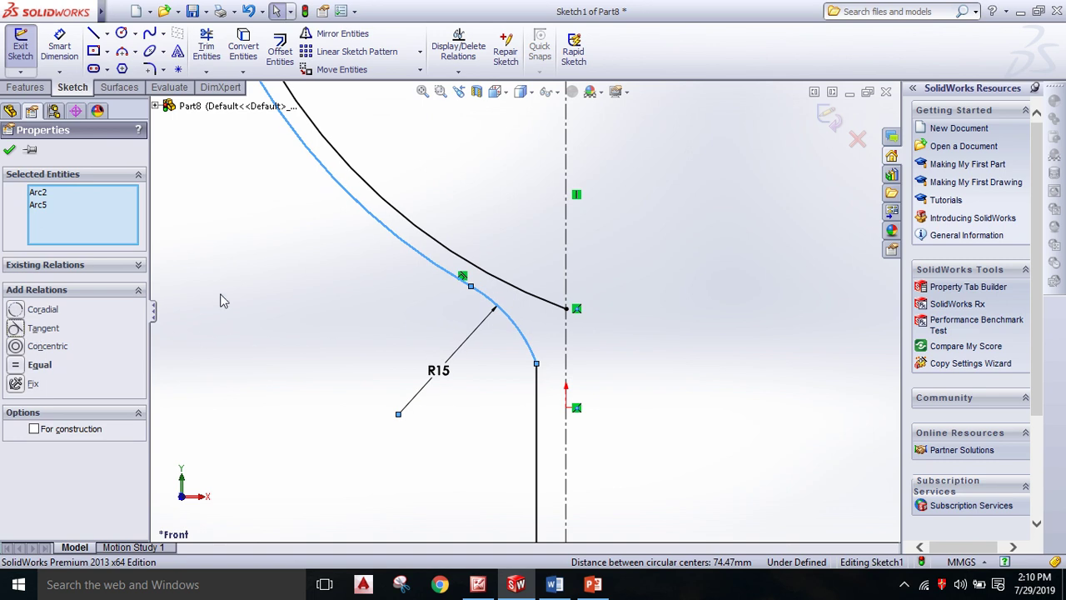
click(10, 149)
scroll(362, 325, up, 3)
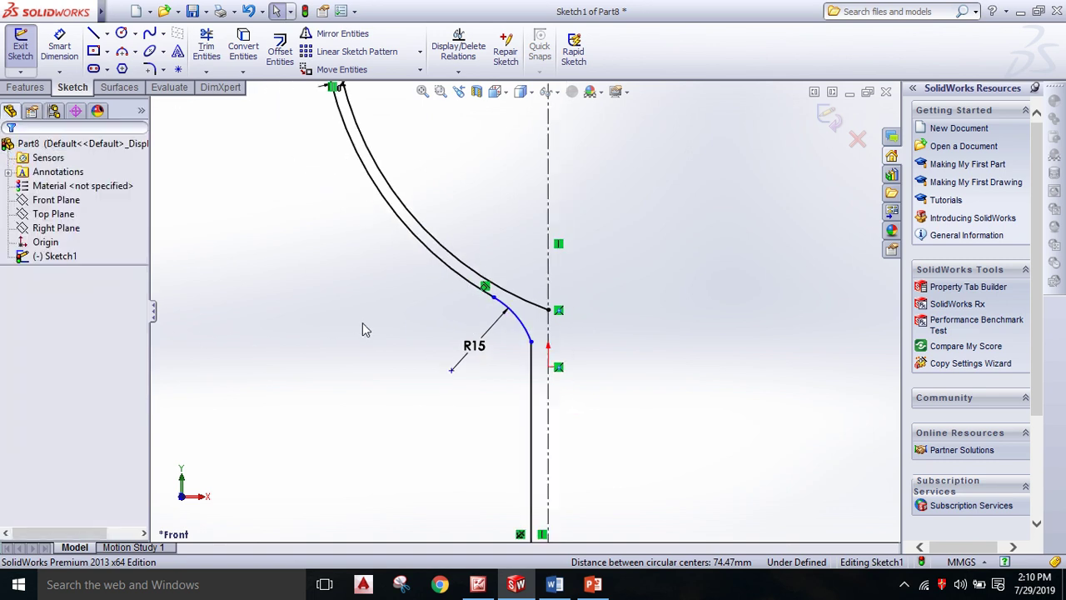
scroll(436, 316, up, 1)
scroll(558, 289, up, 2)
scroll(575, 353, down, 2)
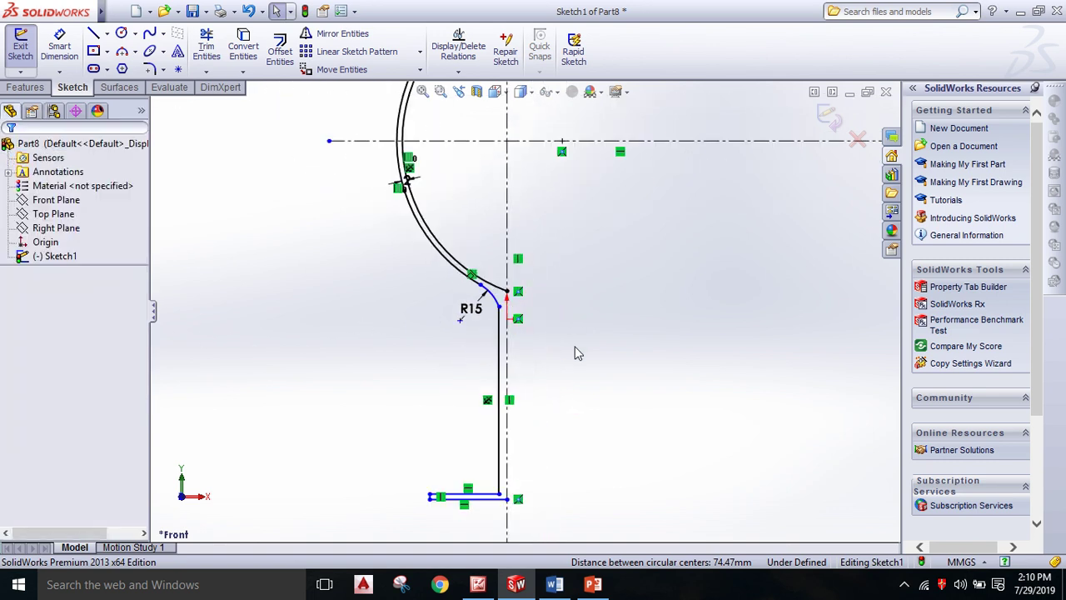
Draw a vertical line from the arc down to the base, then zoom out to check the profile.
click(93, 34)
drag(506, 291, 507, 498)
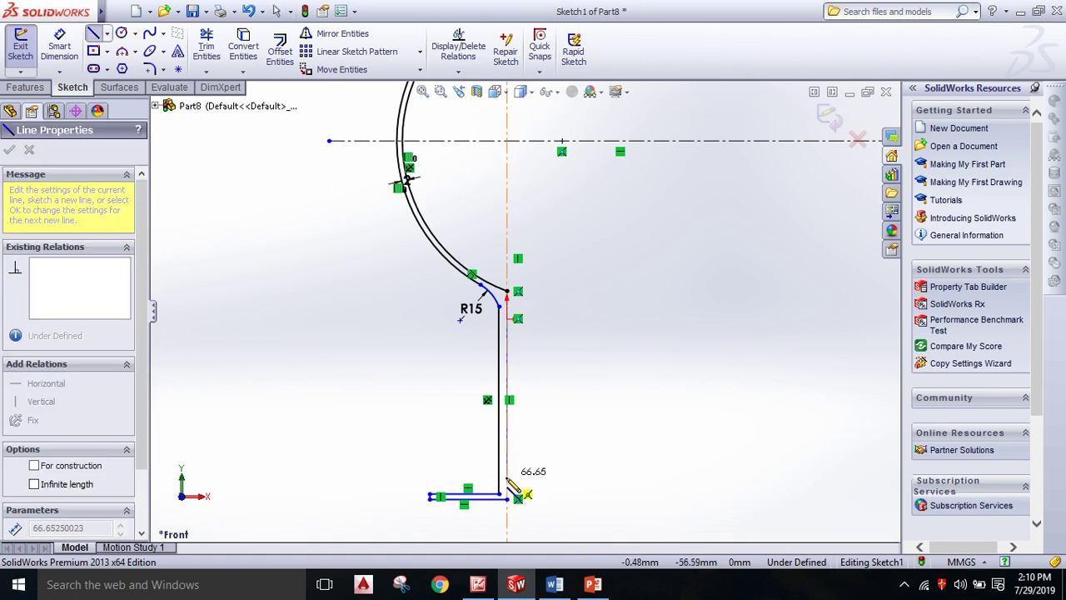
right_click(509, 184)
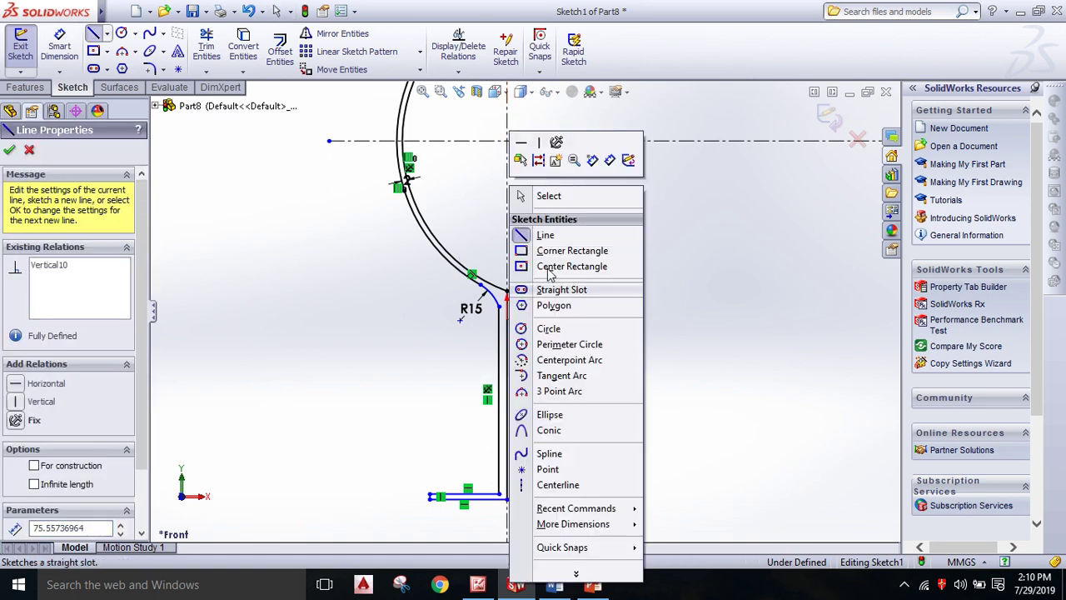
click(542, 195)
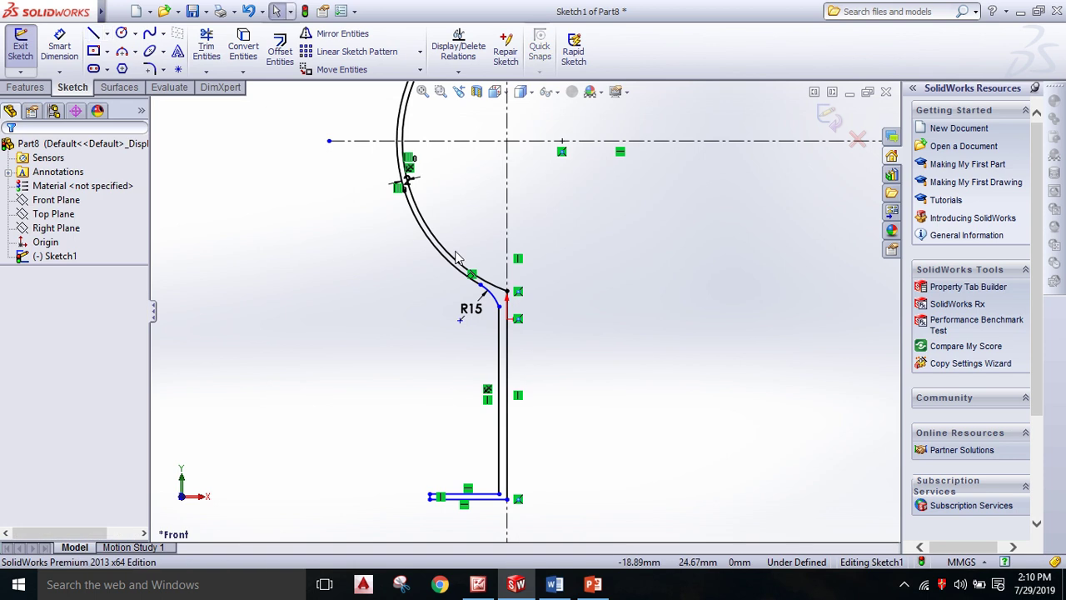
scroll(525, 310, up, 3)
scroll(487, 166, down, 3)
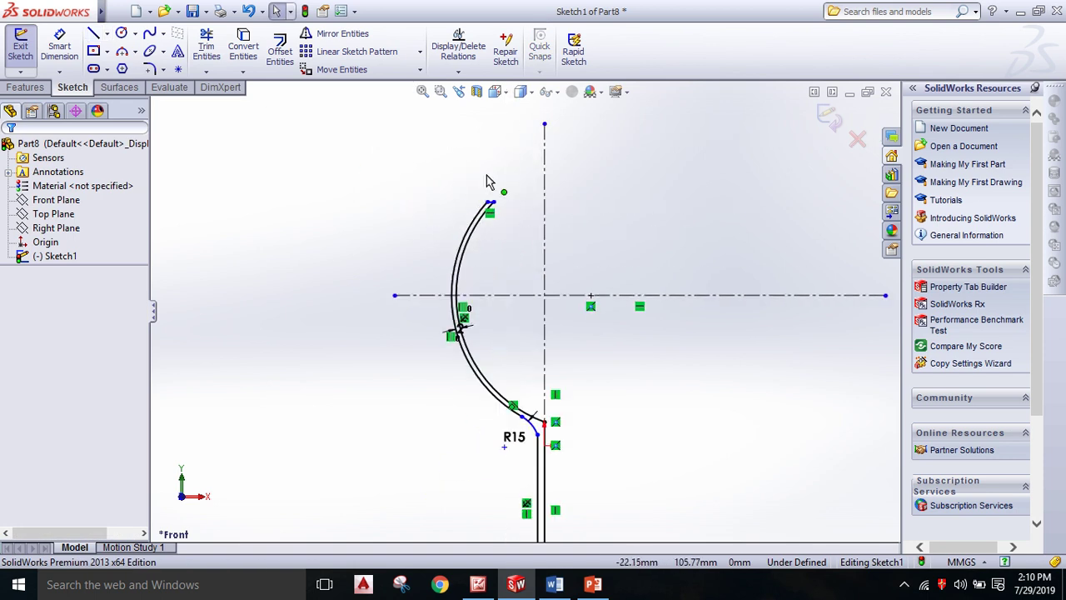
scroll(500, 213, down, 2)
scroll(502, 240, down, 1)
scroll(506, 243, up, 2)
scroll(516, 283, up, 3)
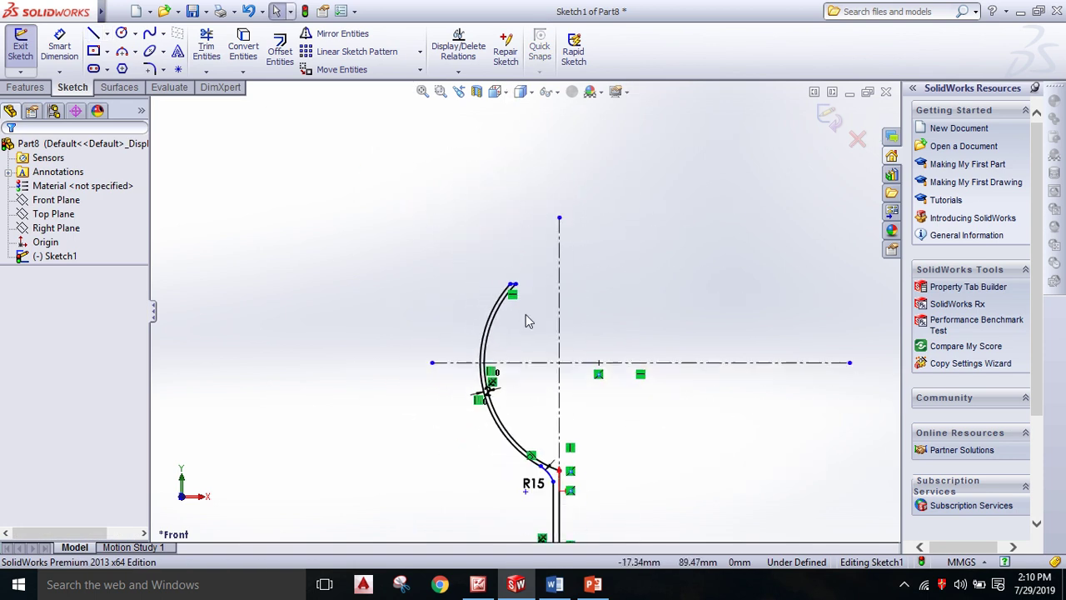
scroll(566, 375, up, 1)
scroll(583, 425, down, 1)
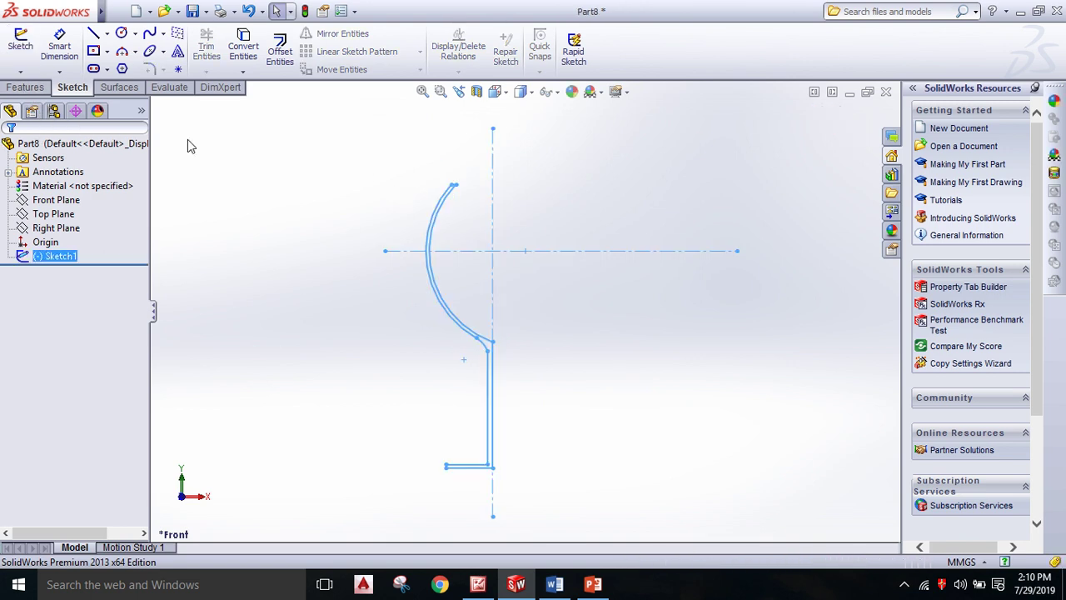
scroll(442, 288, down, 3)
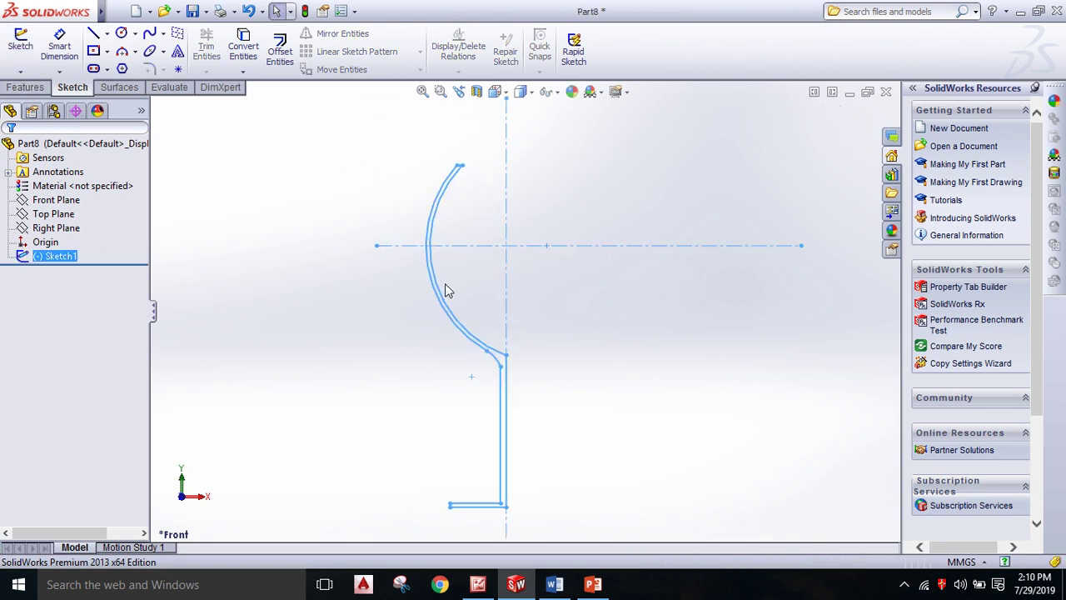
scroll(444, 283, down, 2)
scroll(444, 283, up, 2)
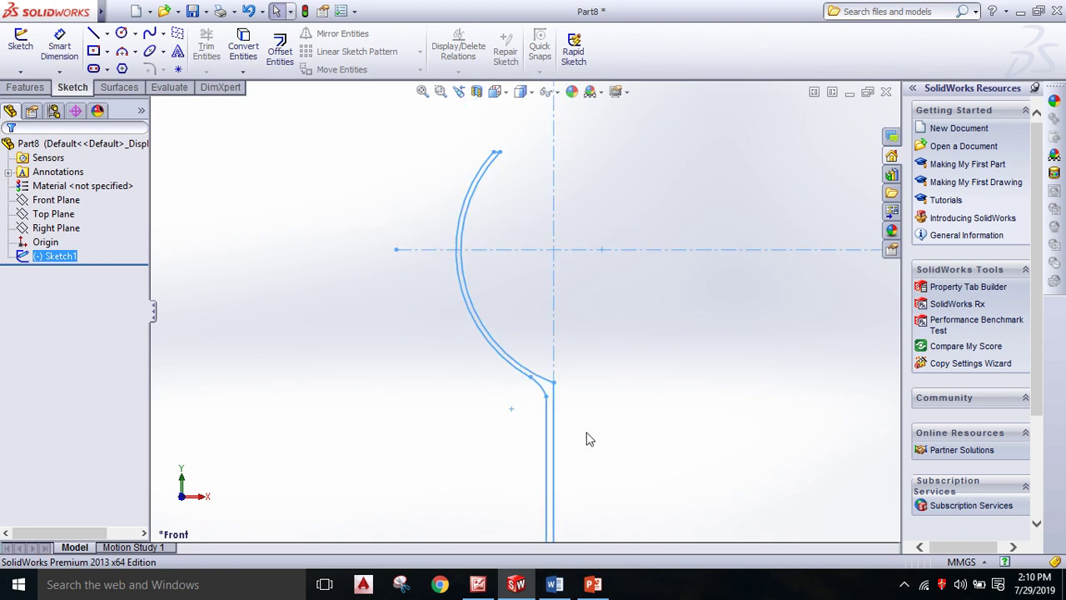
scroll(550, 399, up, 3)
scroll(547, 400, down, 3)
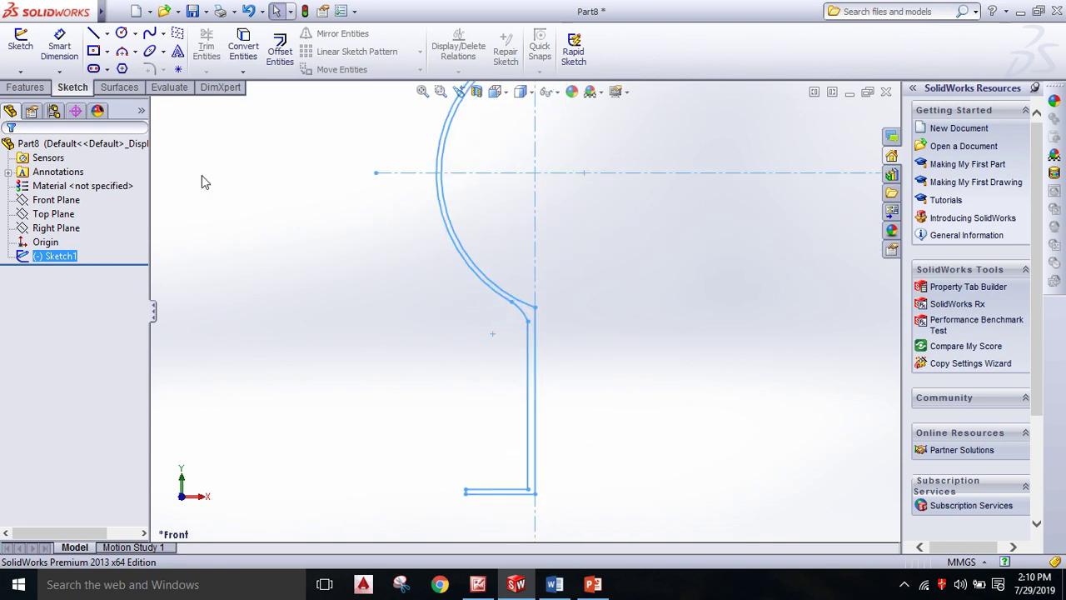
Revolve the profile 360 degrees about the vertical centreline into Revolve1.
click(25, 87)
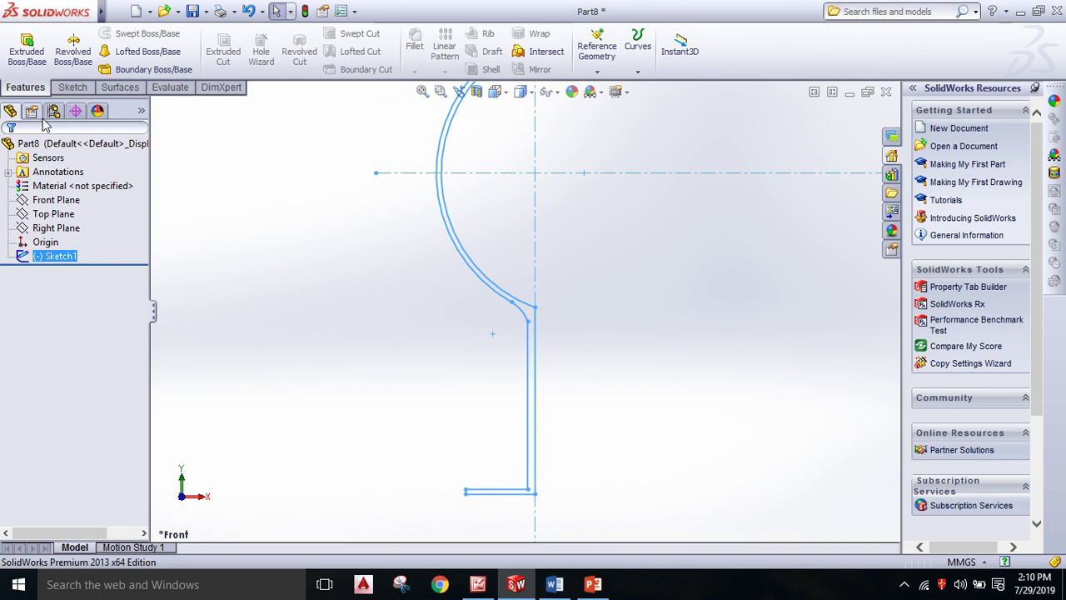
click(70, 56)
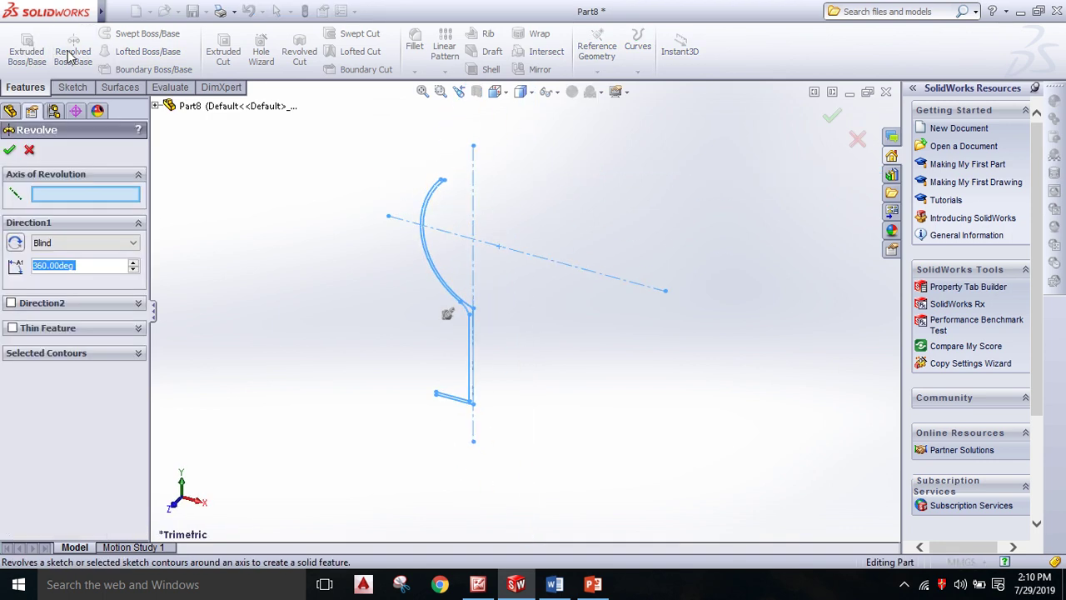
click(473, 163)
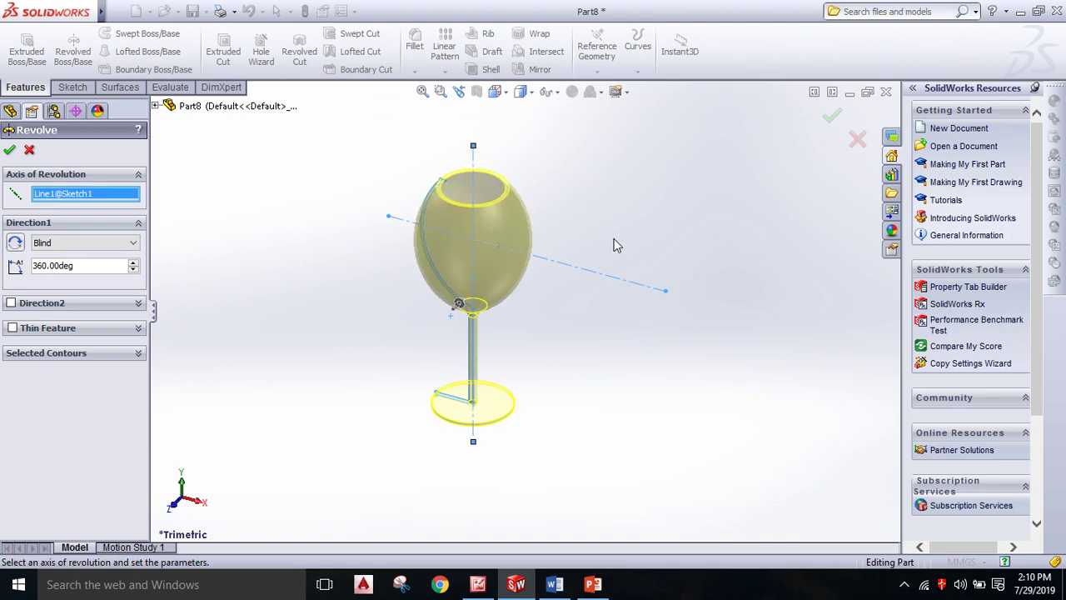
click(9, 150)
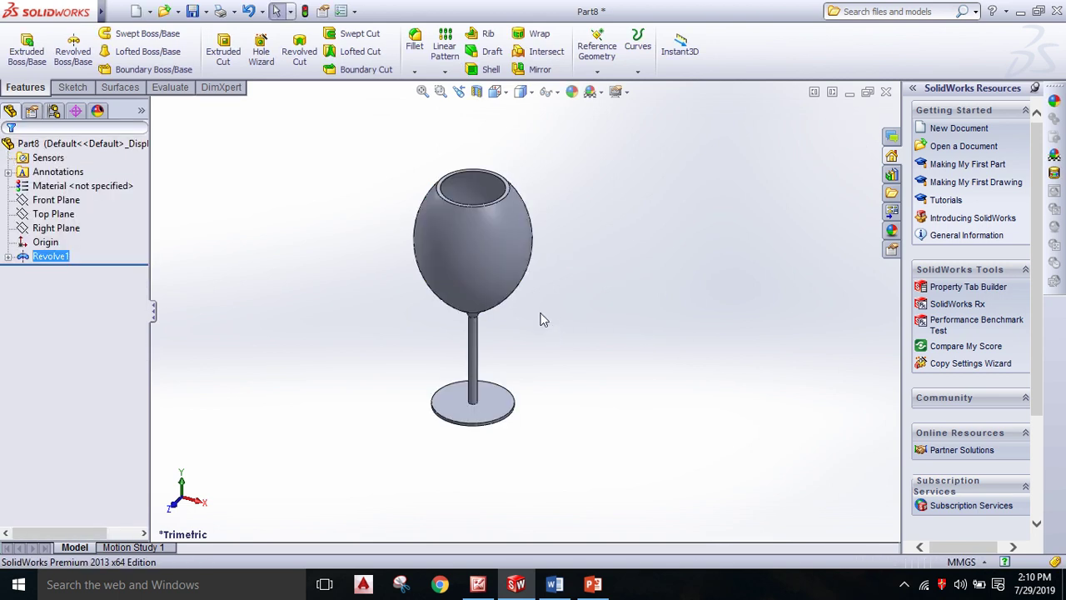
Fillet the stem-to-base edge with a 10 mm radius, matching the R10 on the reference drawing.
mouse_move(540, 317)
middle_down()
mouse_move(556, 321)
mouse_move(544, 324)
middle_up()
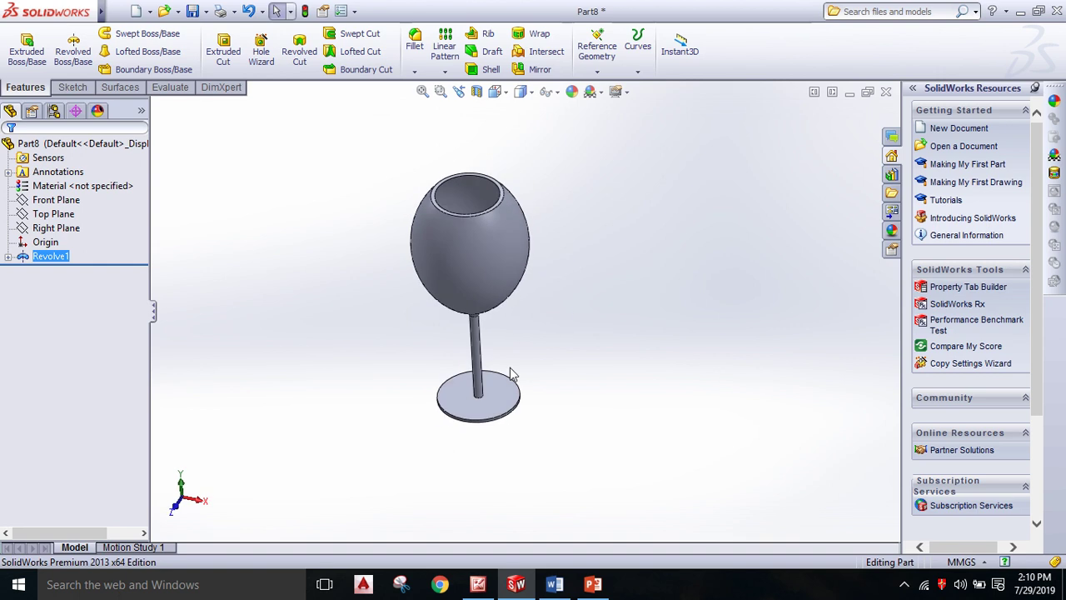
scroll(470, 398, down, 4)
scroll(470, 398, down, 3)
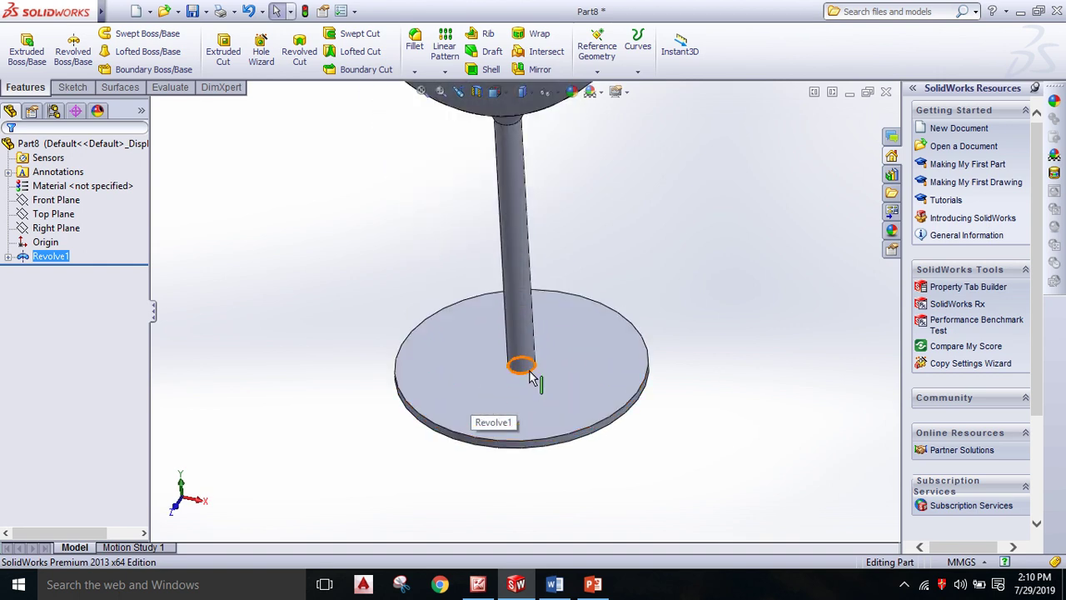
click(414, 42)
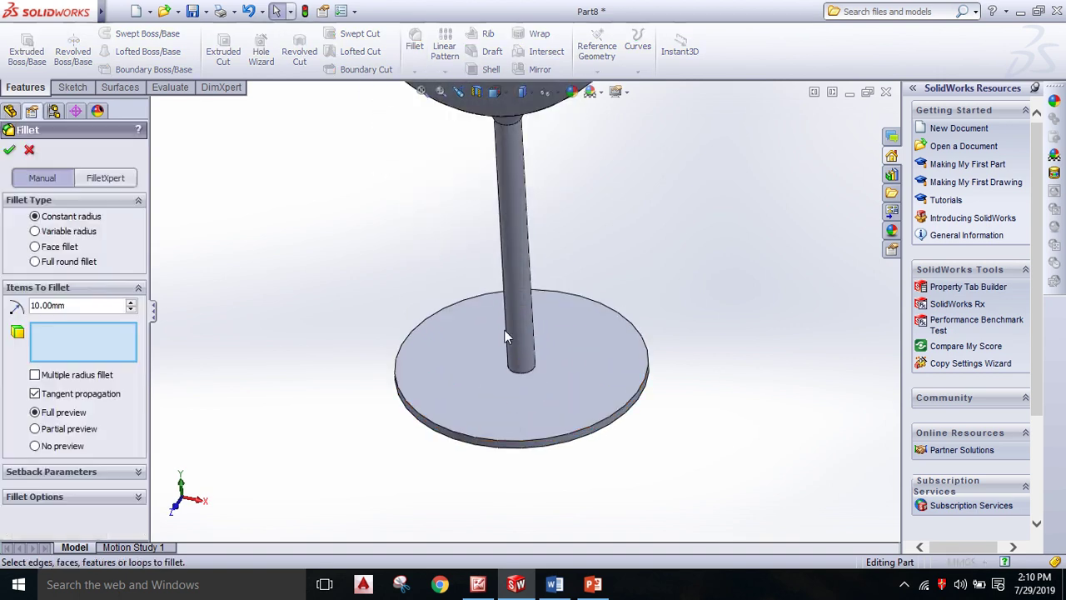
click(521, 371)
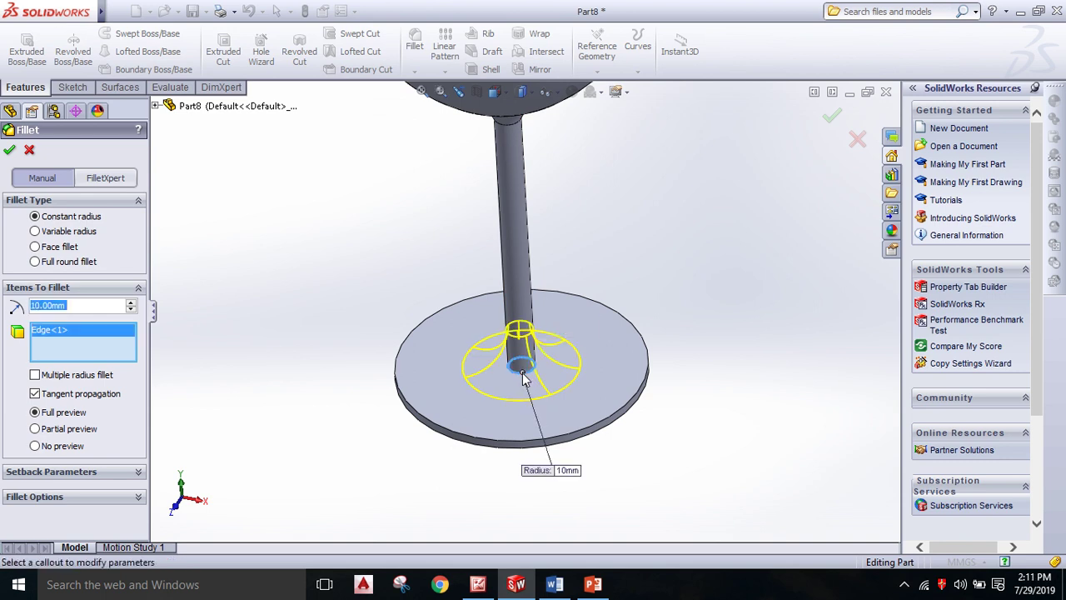
click(483, 579)
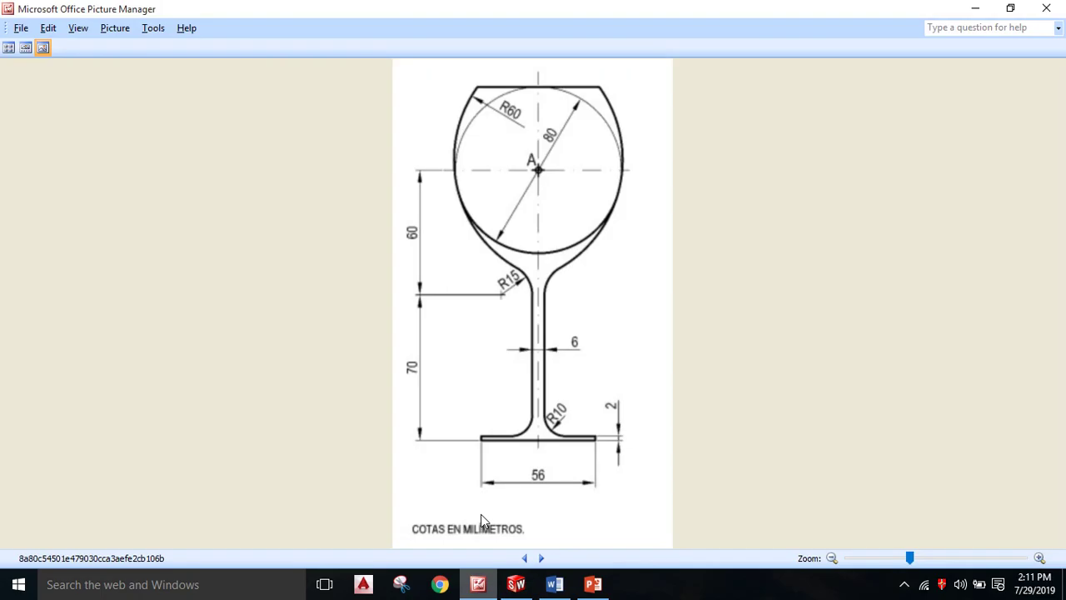
click(516, 584)
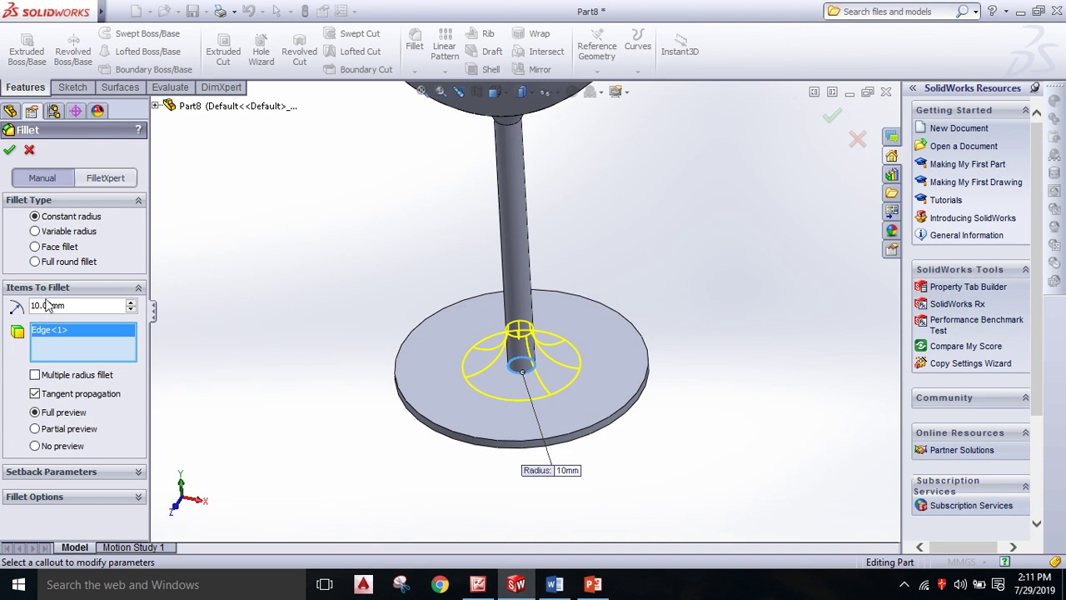
click(9, 150)
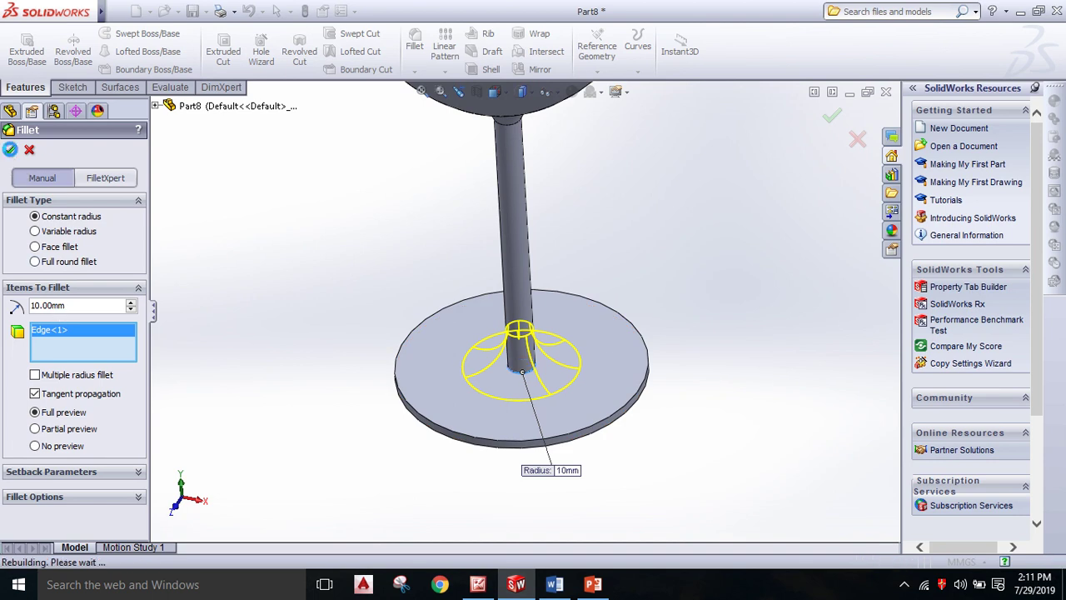
scroll(552, 357, up, 2)
scroll(554, 348, up, 2)
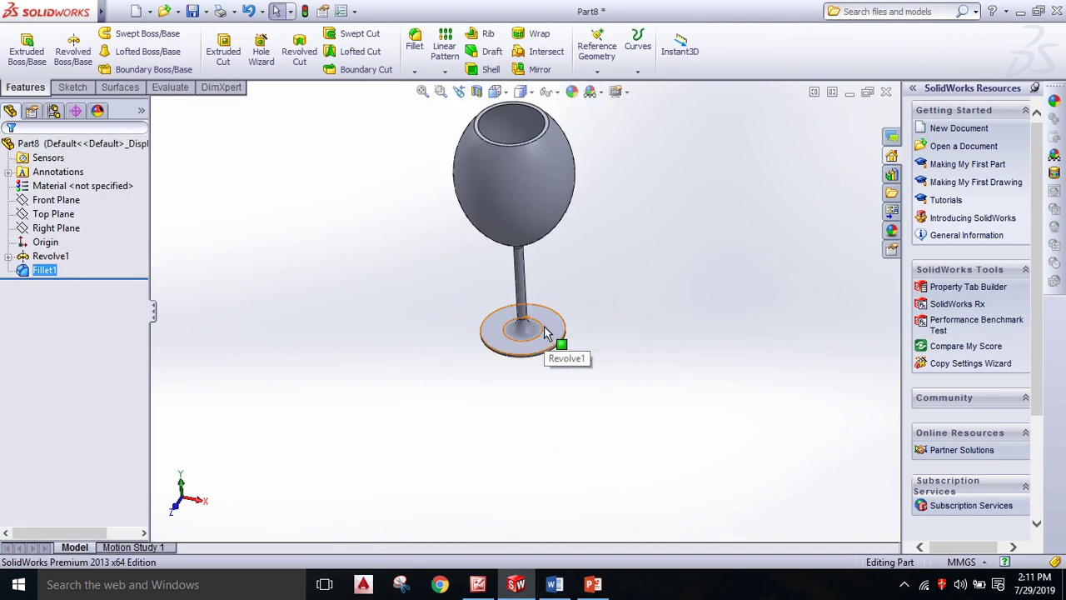
scroll(556, 317, up, 2)
scroll(555, 265, down, 2)
mouse_move(554, 261)
middle_down()
mouse_move(591, 200)
mouse_move(683, 180)
mouse_move(641, 273)
mouse_move(673, 288)
middle_up()
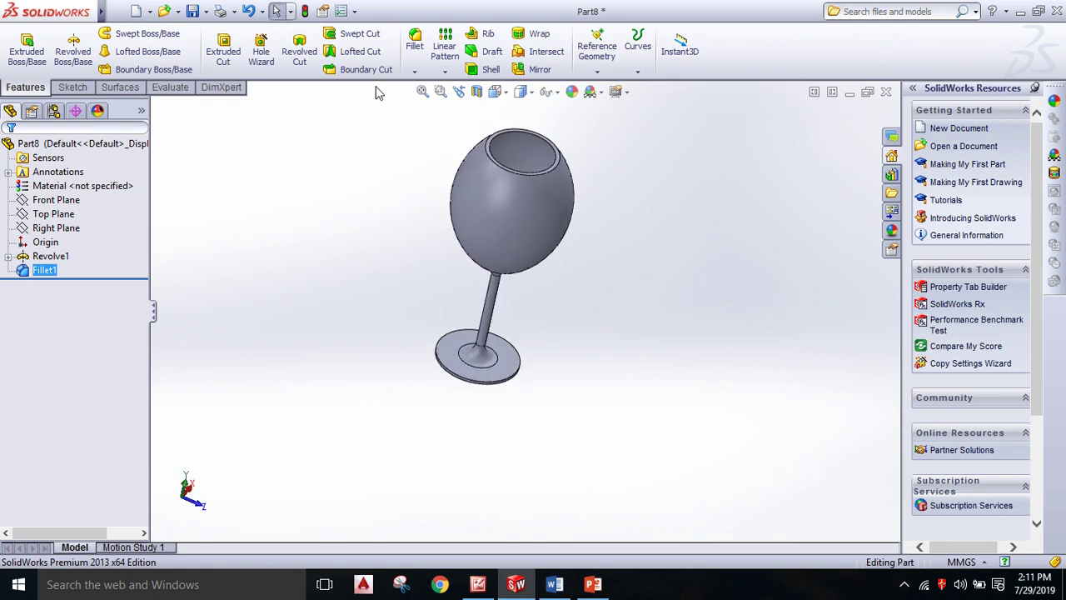
Raise the shaded and wireframe resolution sliders to high in Document Properties > Image Quality.
click(355, 12)
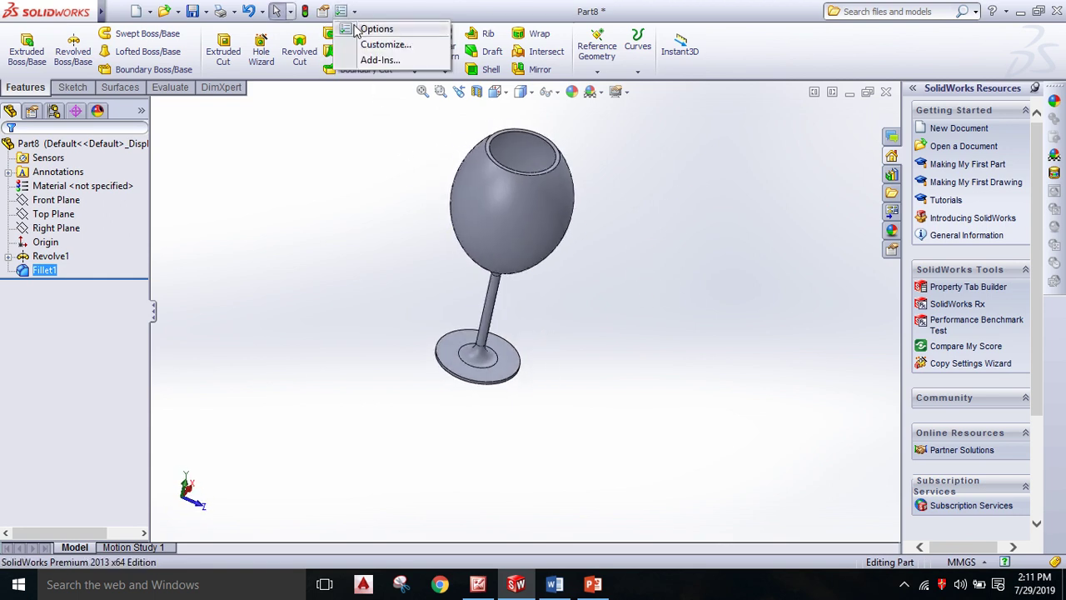
click(371, 29)
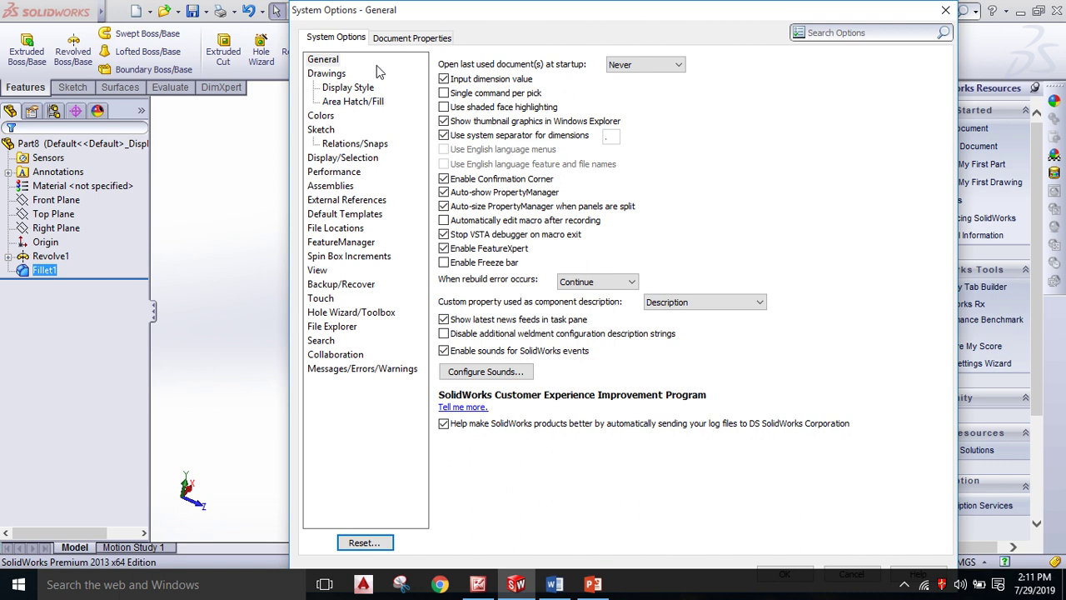
click(395, 42)
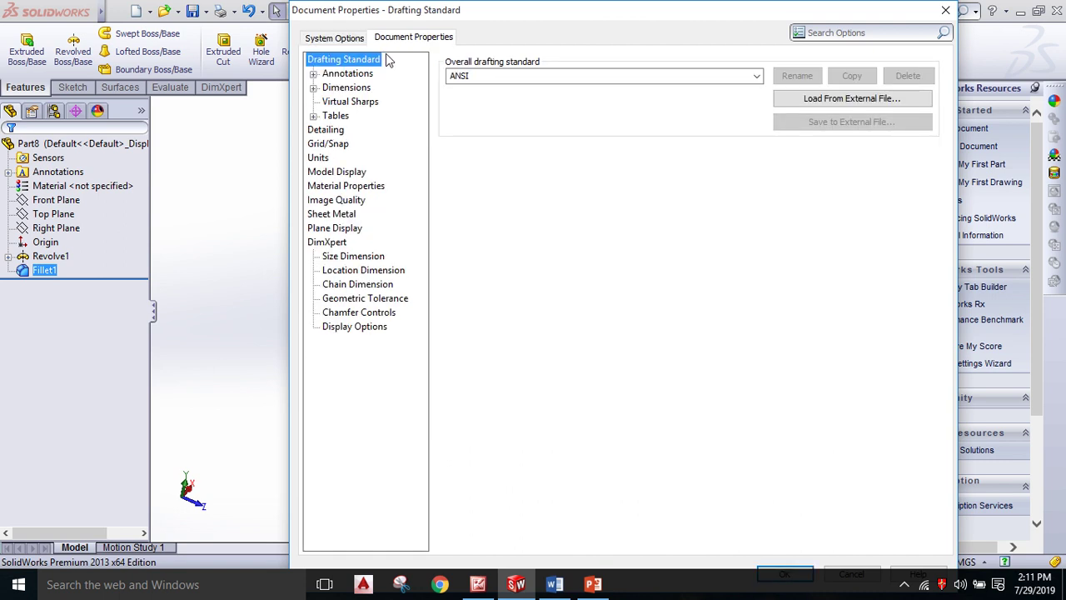
click(350, 199)
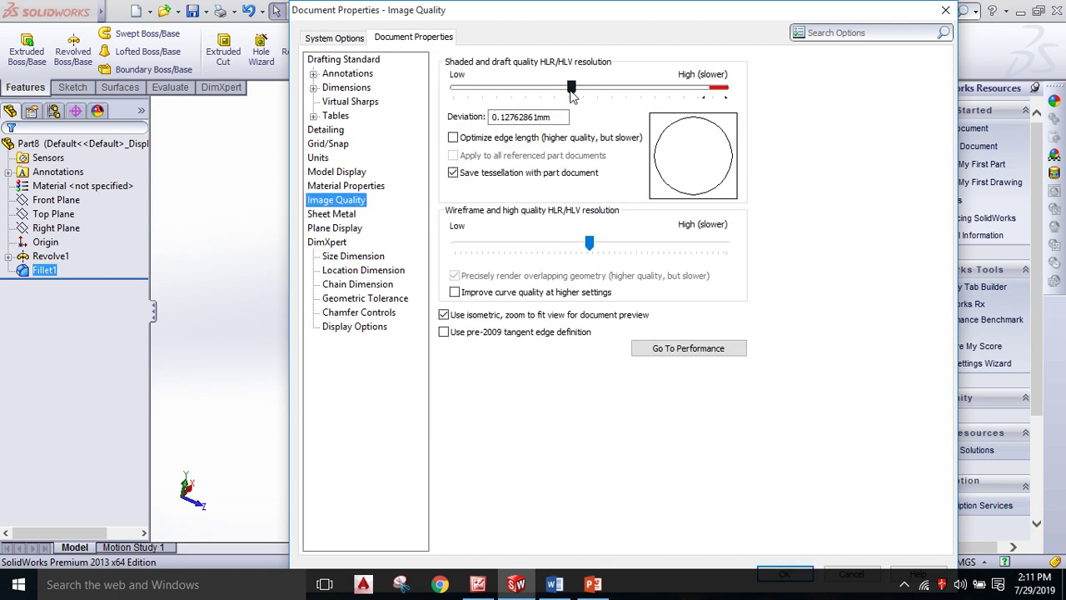
drag(571, 89, 720, 88)
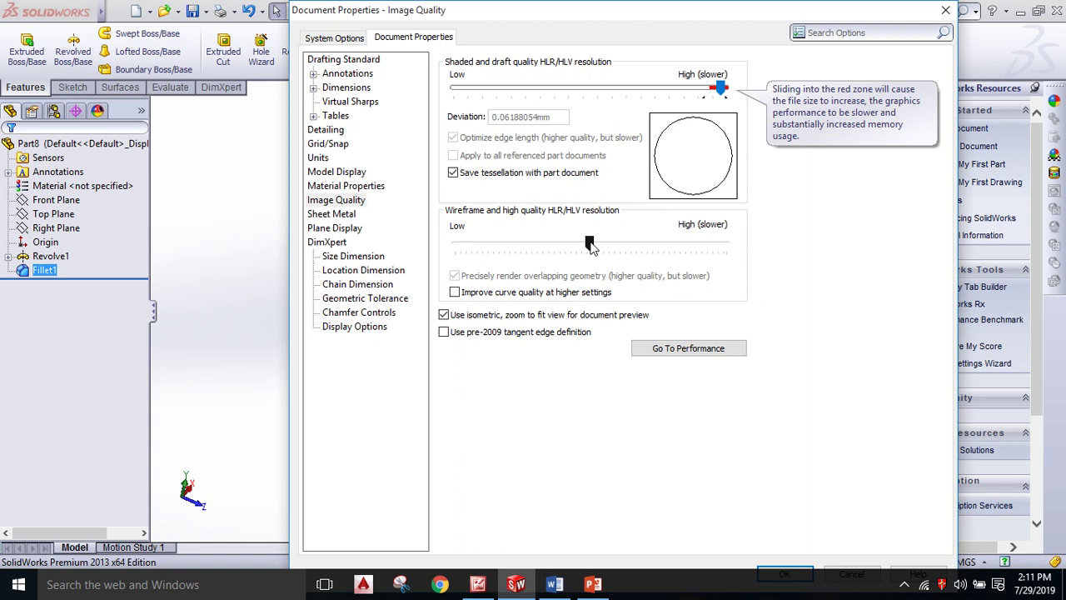
drag(590, 243, 727, 242)
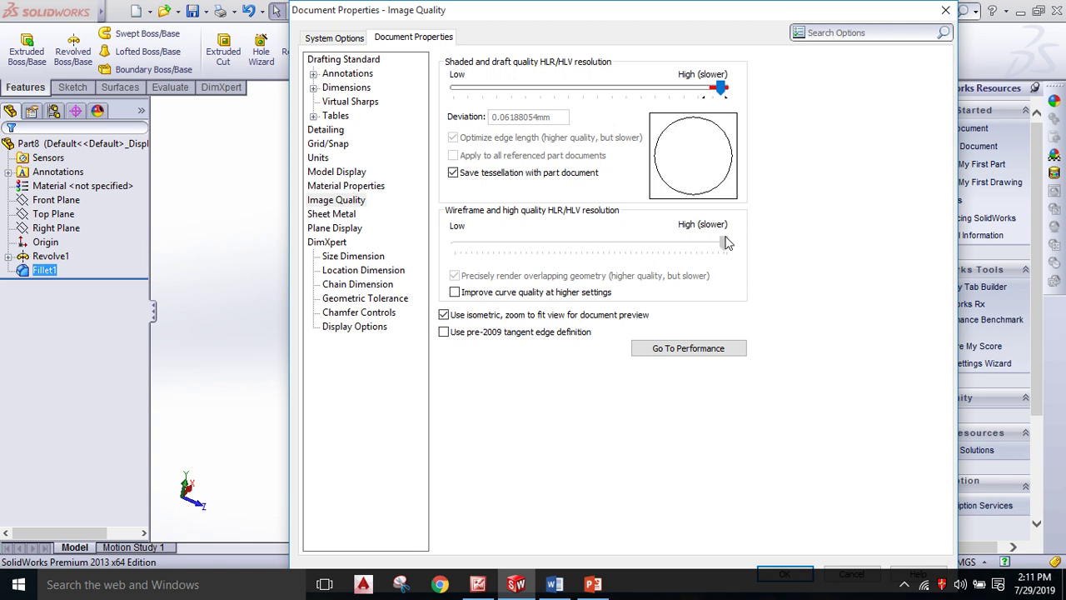
click(796, 579)
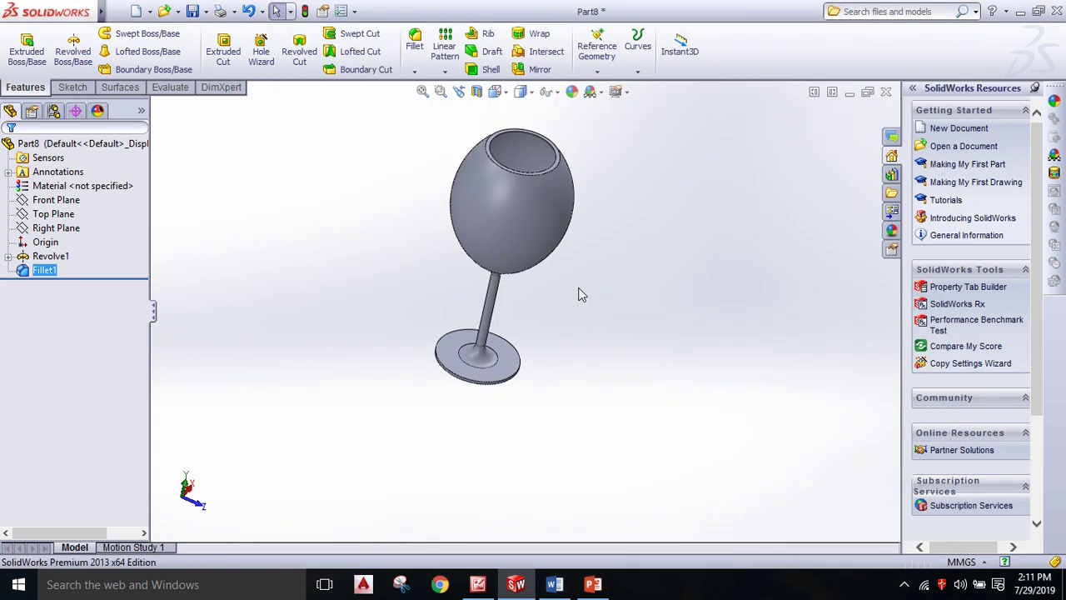
Apply the Glass > Textured 'glass frosted 01' appearance to the whole wine glass body.
scroll(521, 233, up, 3)
scroll(515, 250, down, 3)
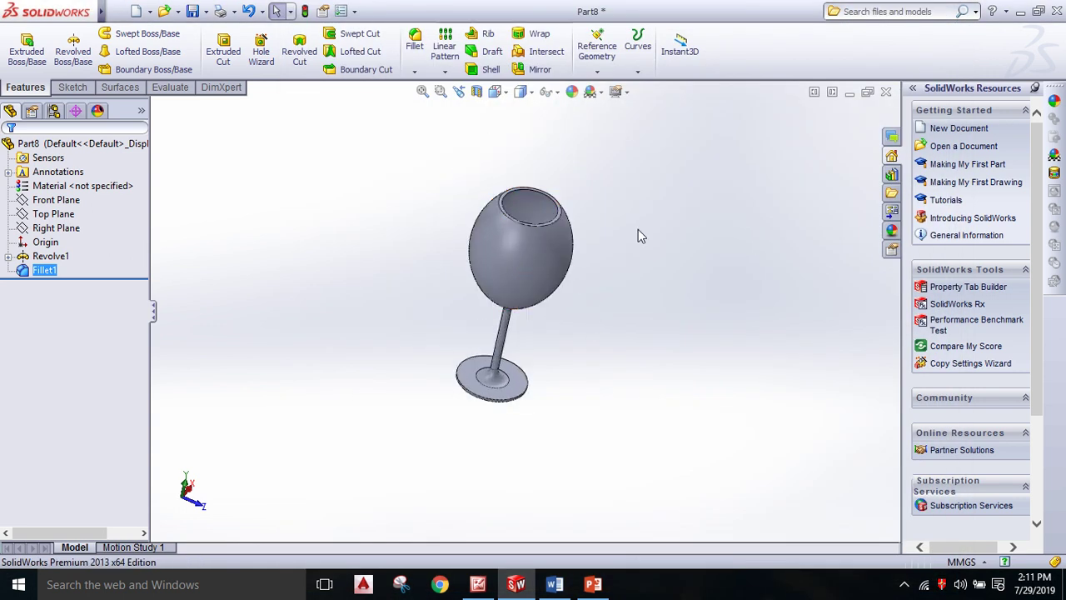
mouse_move(638, 229)
middle_down()
mouse_move(623, 226)
mouse_move(621, 162)
mouse_move(688, 214)
mouse_move(671, 352)
mouse_move(669, 166)
middle_up()
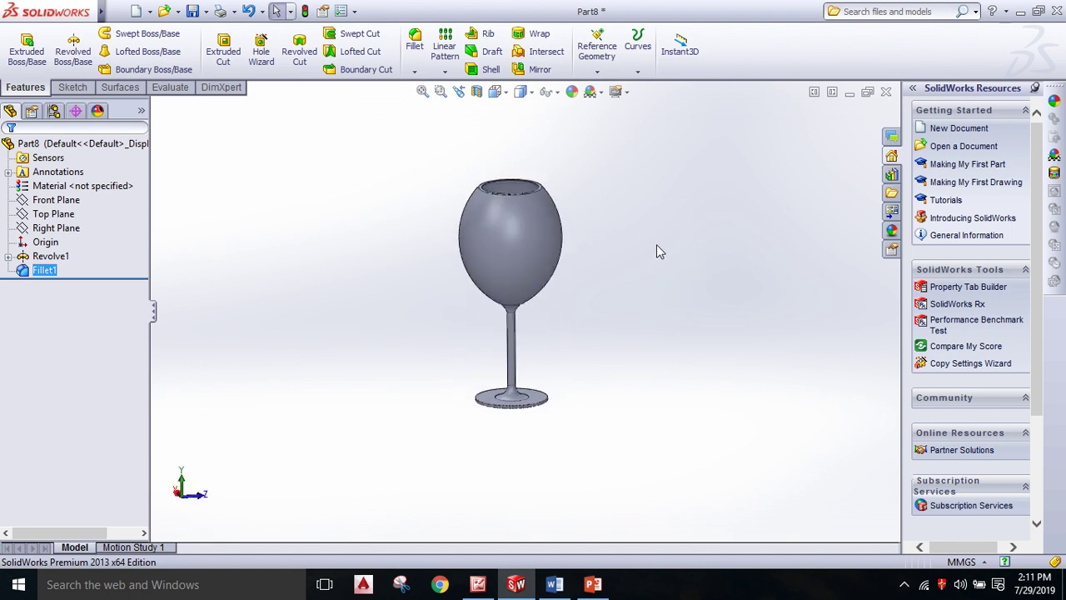
mouse_move(656, 250)
middle_down()
mouse_move(666, 198)
mouse_move(655, 260)
mouse_move(705, 251)
middle_up()
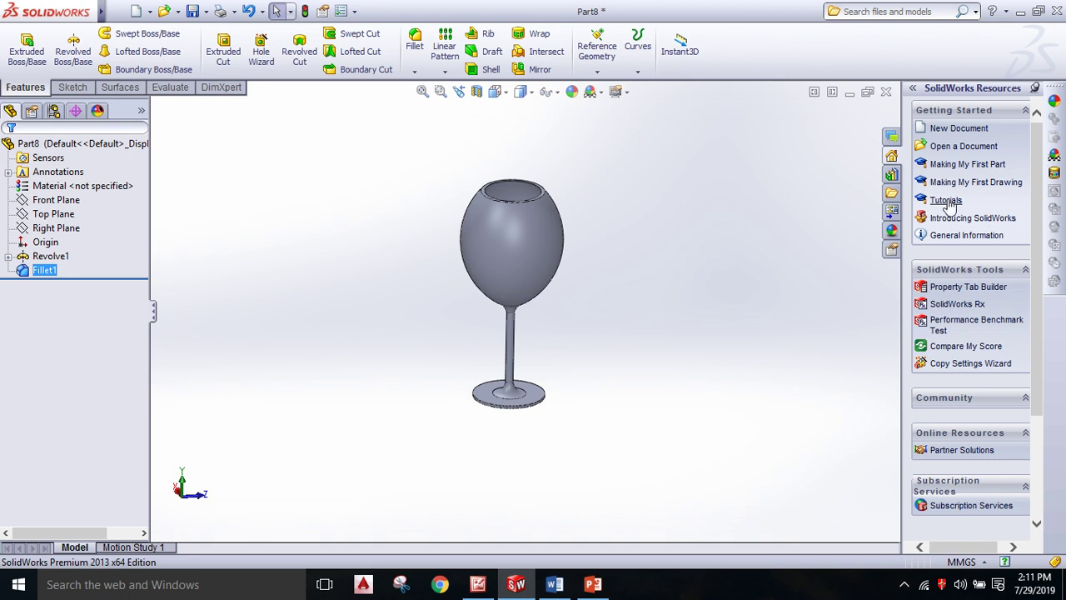
click(892, 230)
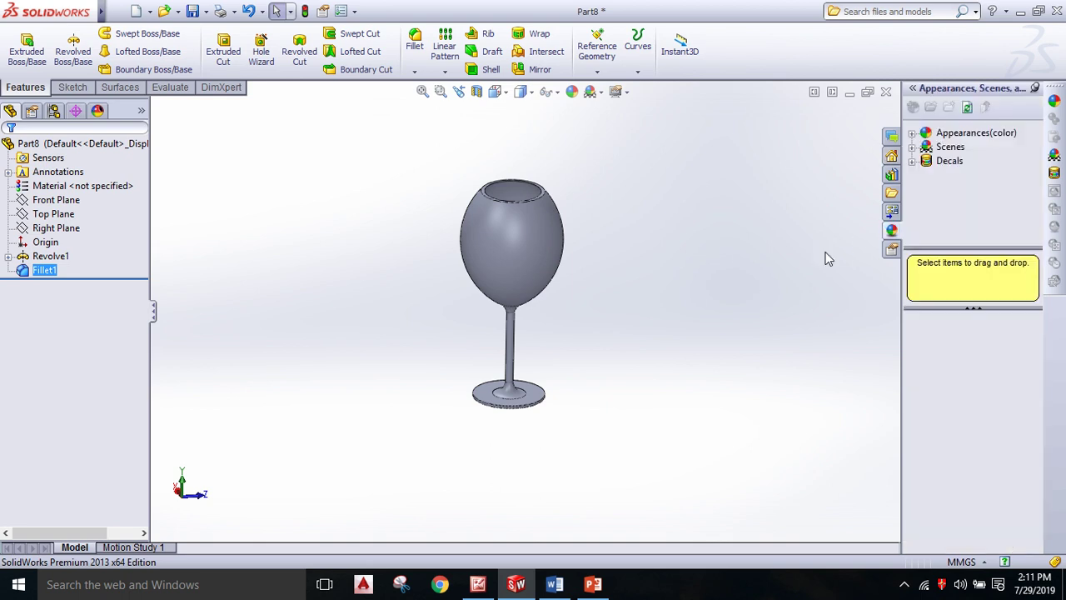
click(911, 134)
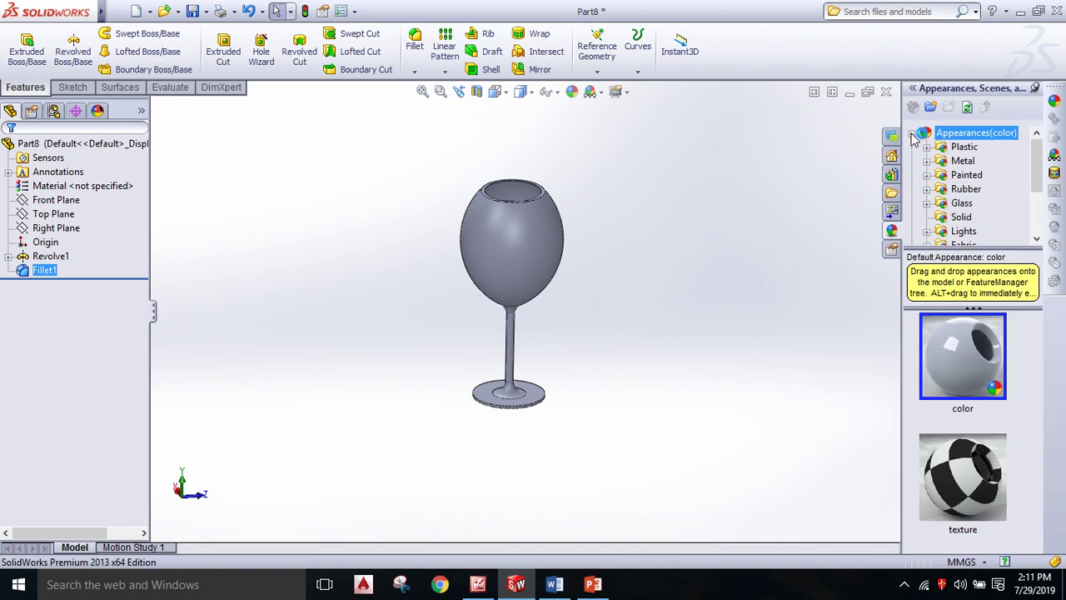
click(929, 205)
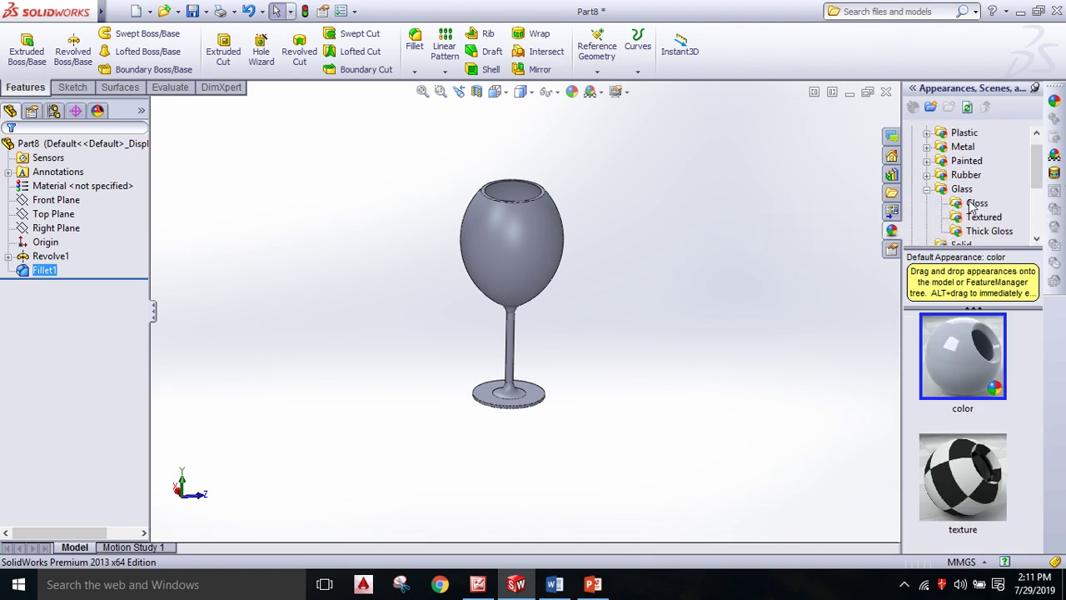
click(971, 218)
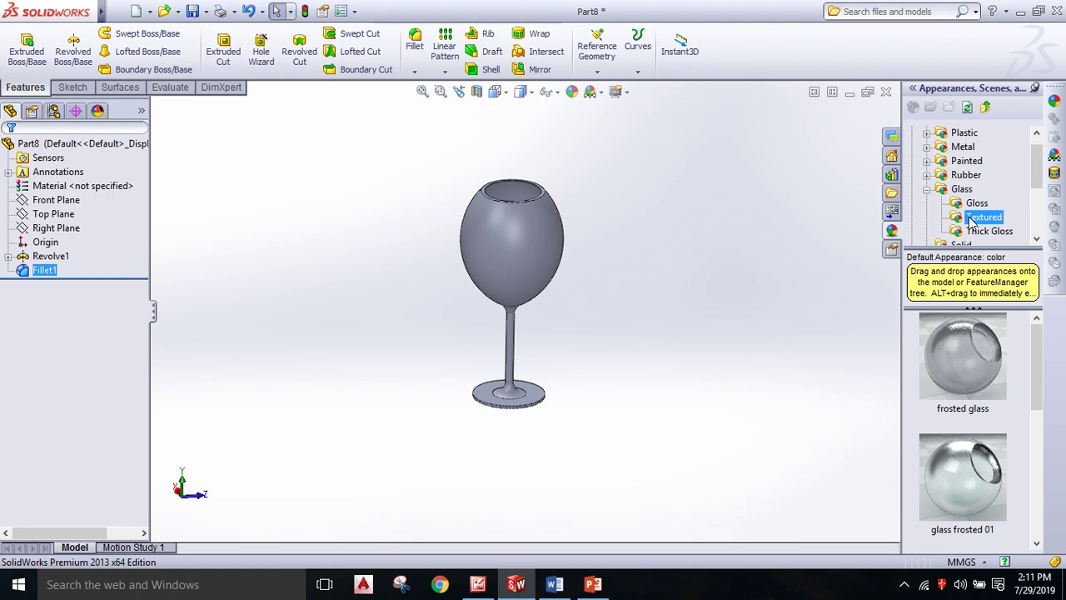
drag(968, 510, 968, 442)
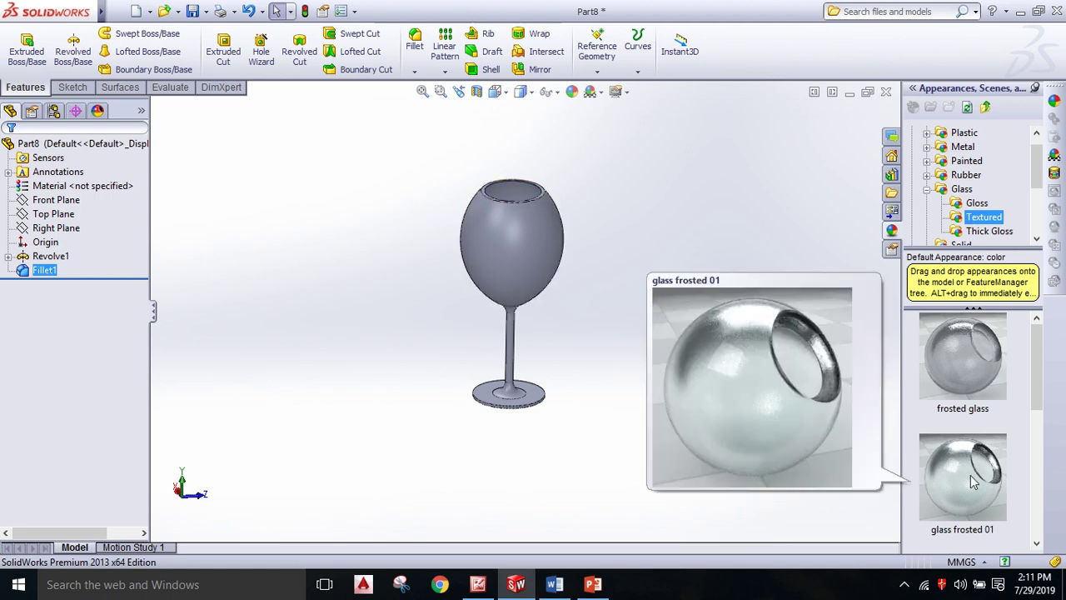
mouse_move(966, 466)
mouse_down()
mouse_move(958, 475)
mouse_move(521, 234)
mouse_up()
click(522, 234)
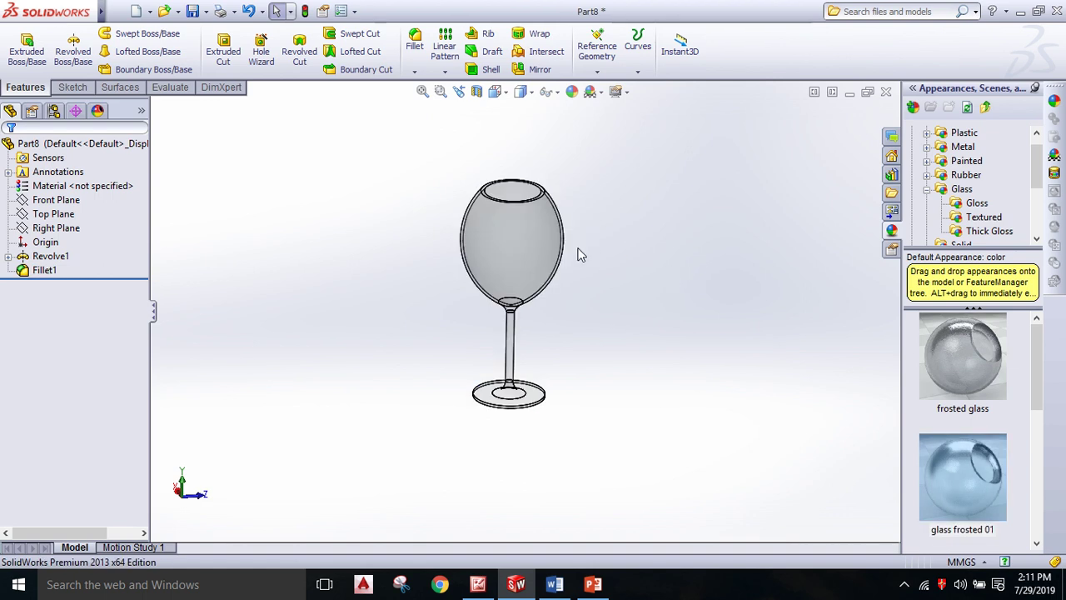
Switch the view to the standard isometric orientation.
scroll(564, 251, down, 2)
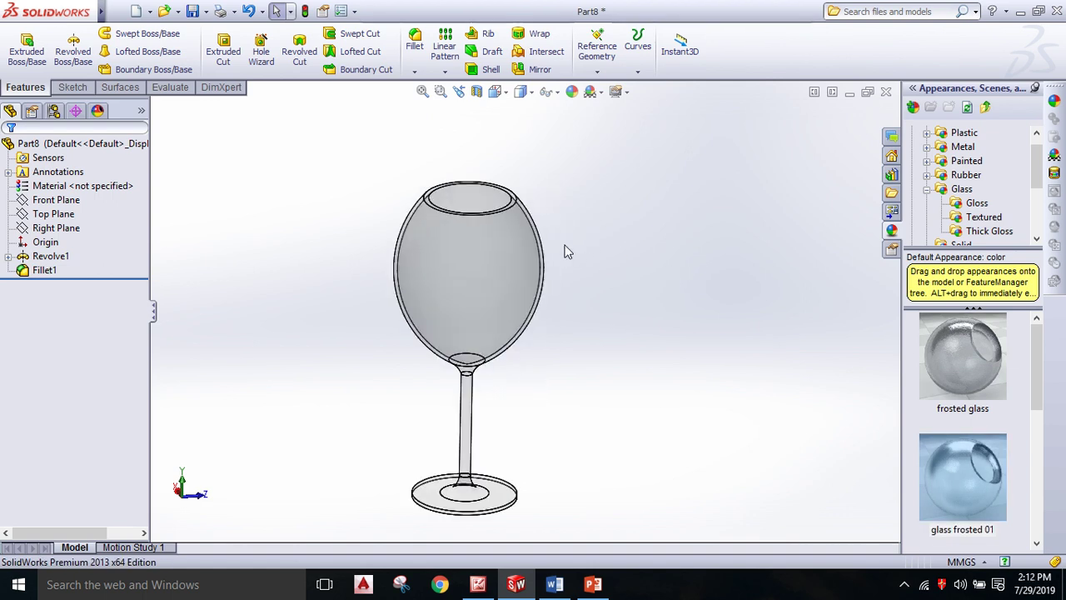
scroll(502, 370, up, 1)
scroll(493, 388, down, 1)
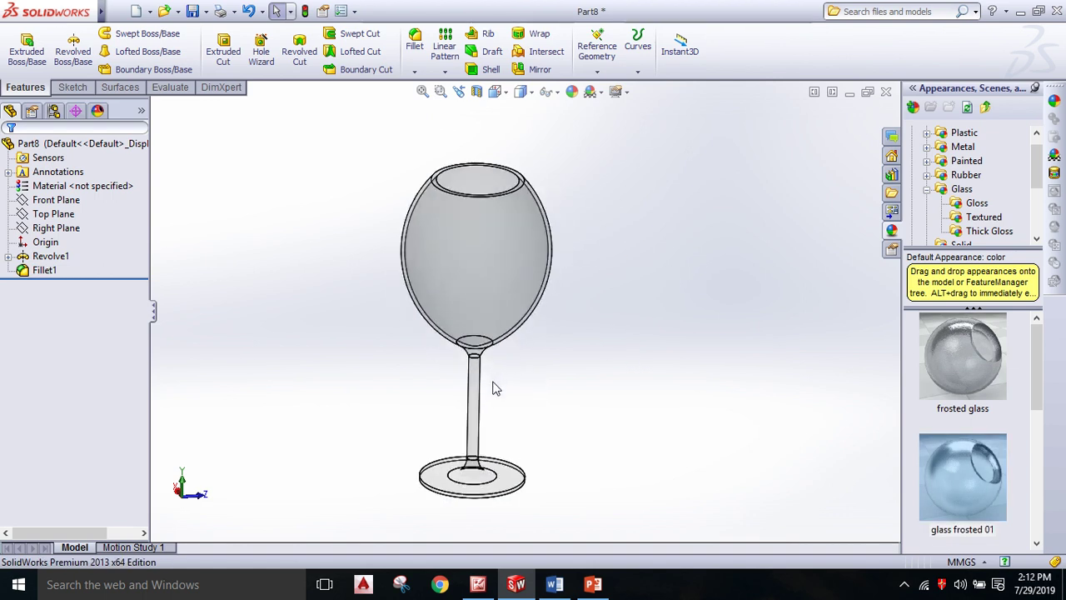
middle_drag(672, 231, 674, 229)
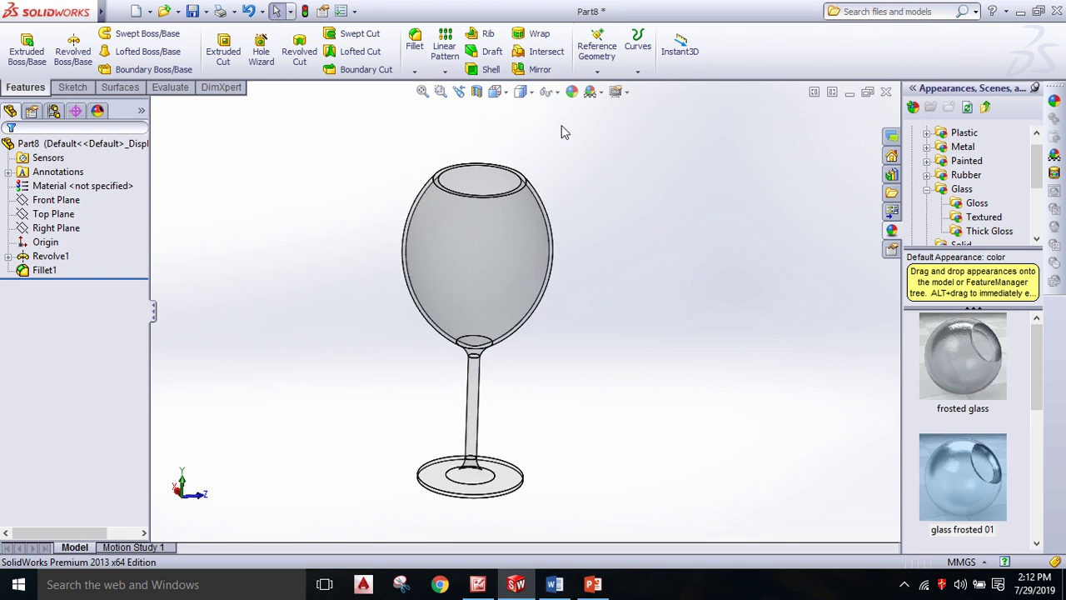
click(504, 93)
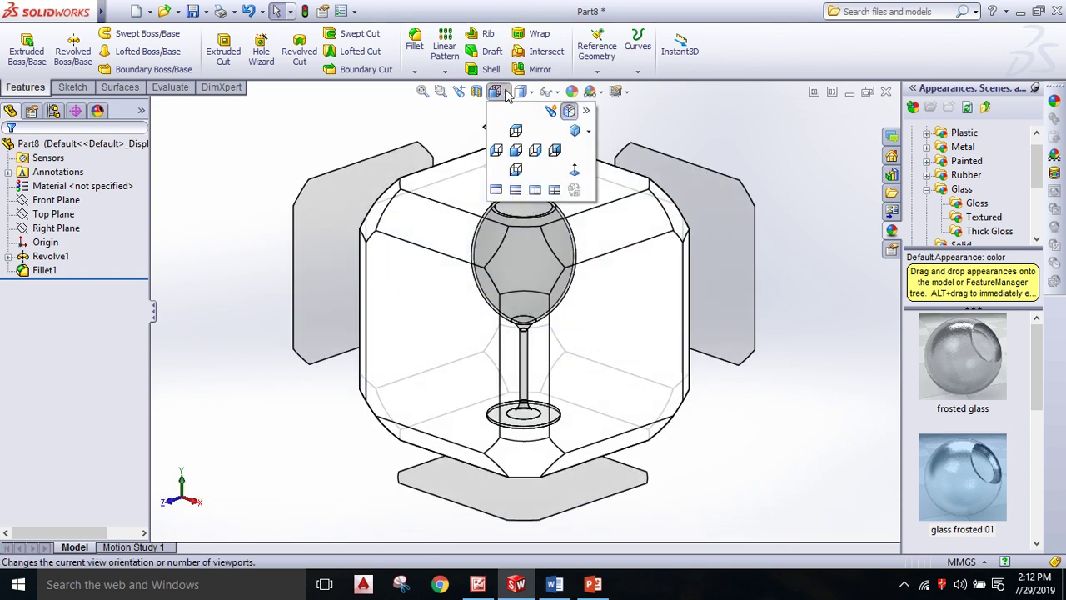
click(505, 265)
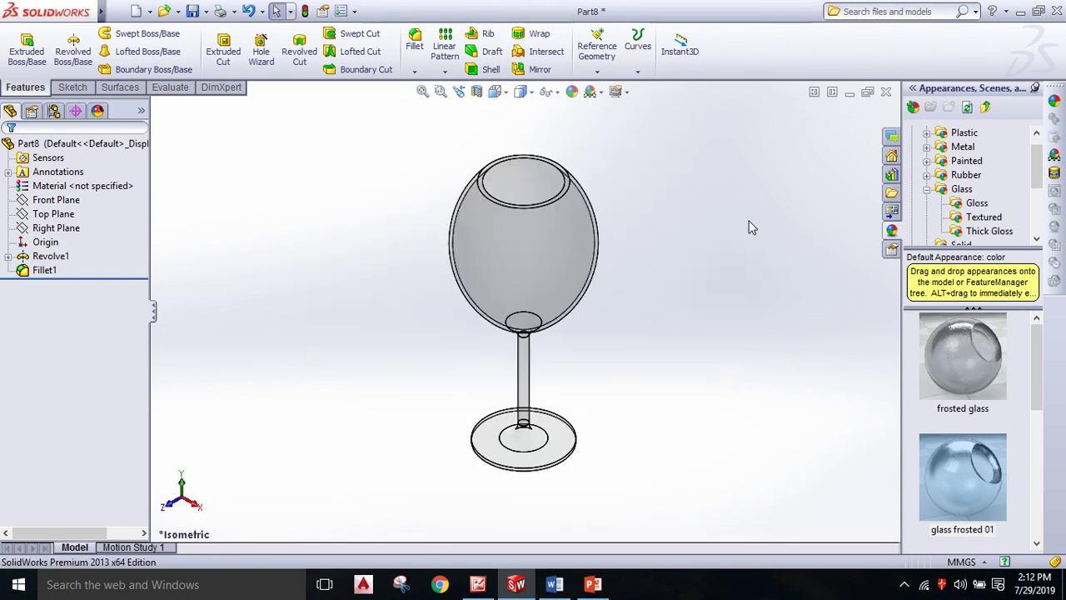
Add the Render Tools command group to the CommandManager and switch to its tab.
mouse_move(671, 236)
middle_down()
mouse_move(708, 316)
mouse_move(688, 205)
mouse_move(683, 250)
mouse_move(676, 228)
middle_up()
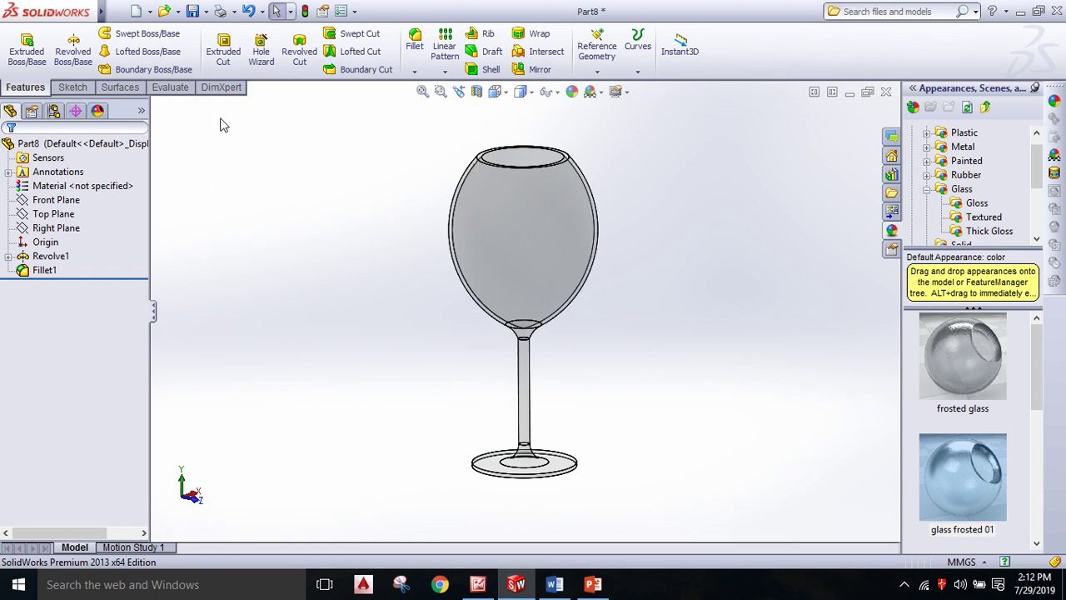
right_click(223, 89)
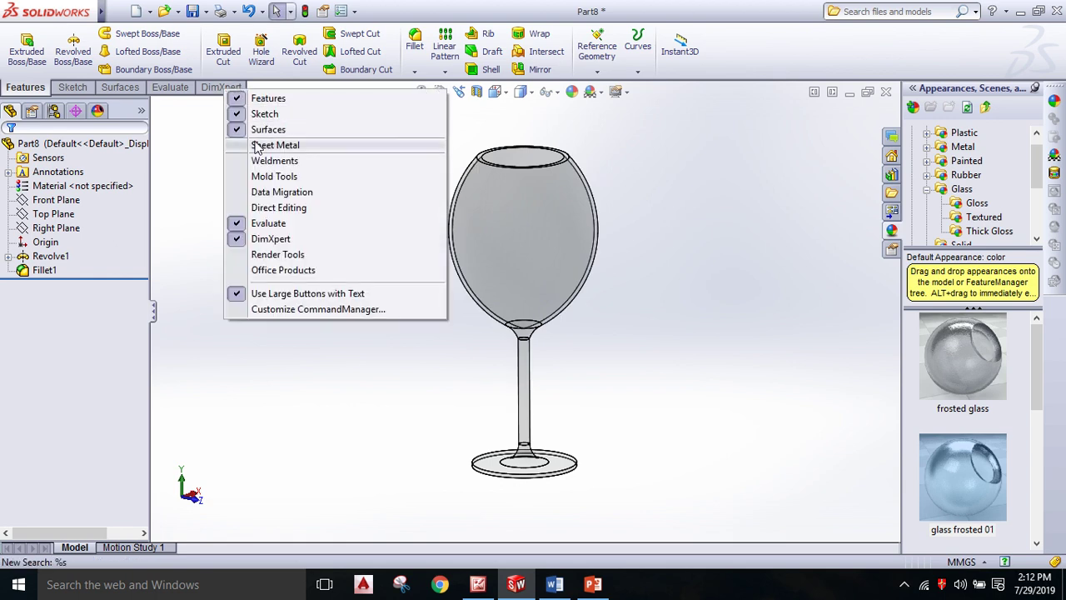
click(275, 257)
click(279, 89)
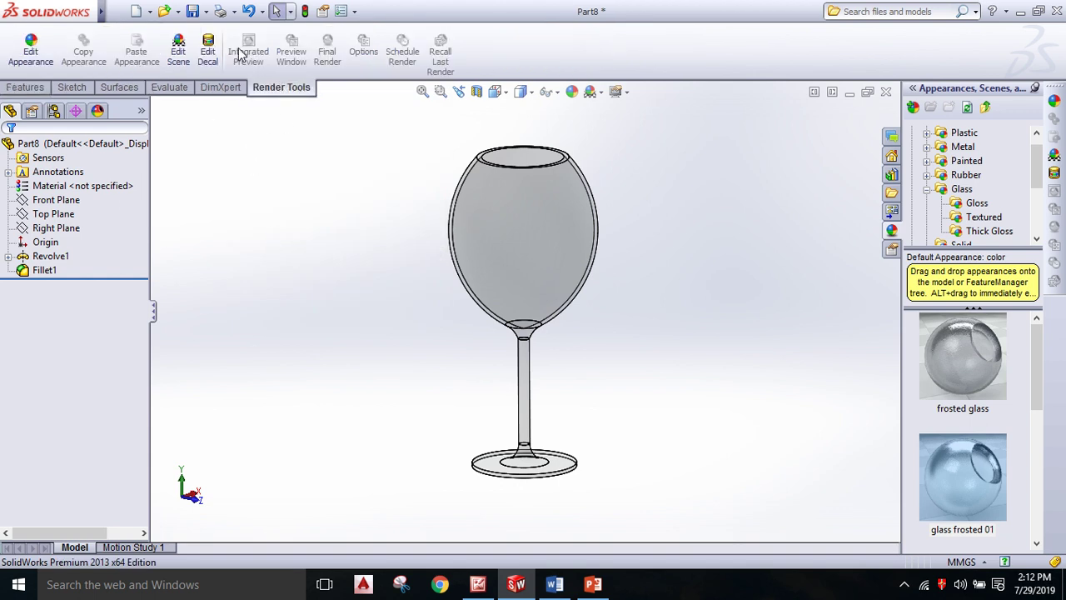
Enable the PhotoView 360 add-in in the Add-Ins dialog.
click(354, 11)
click(373, 27)
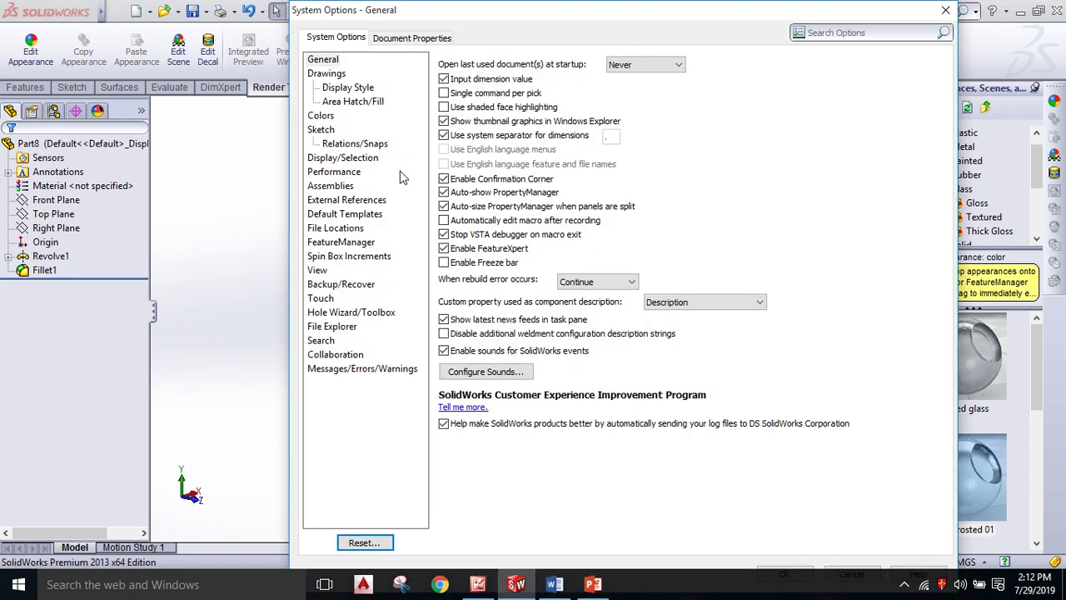
click(945, 10)
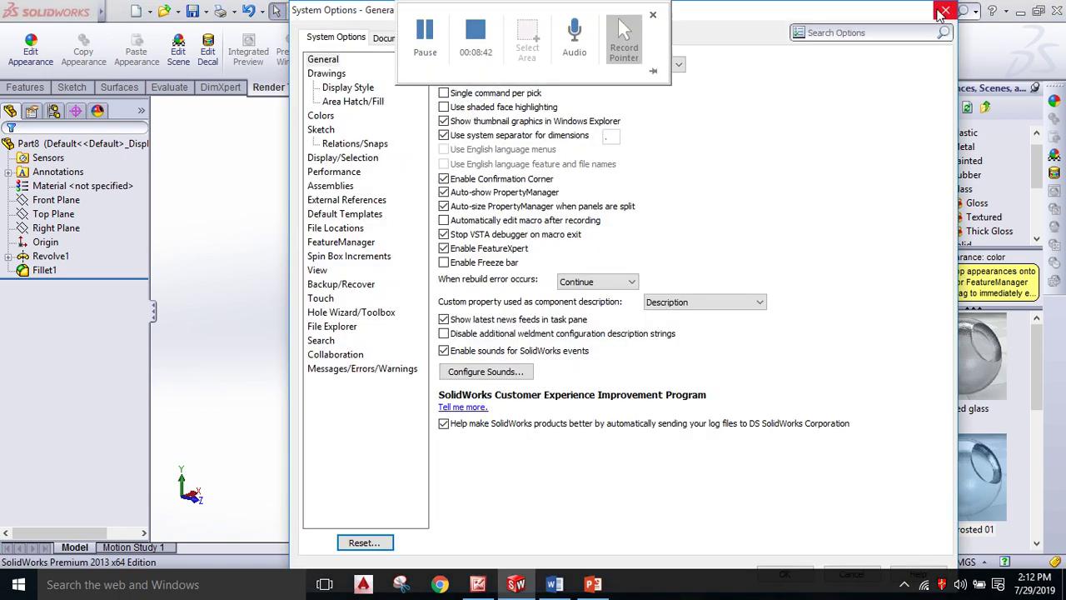
click(354, 11)
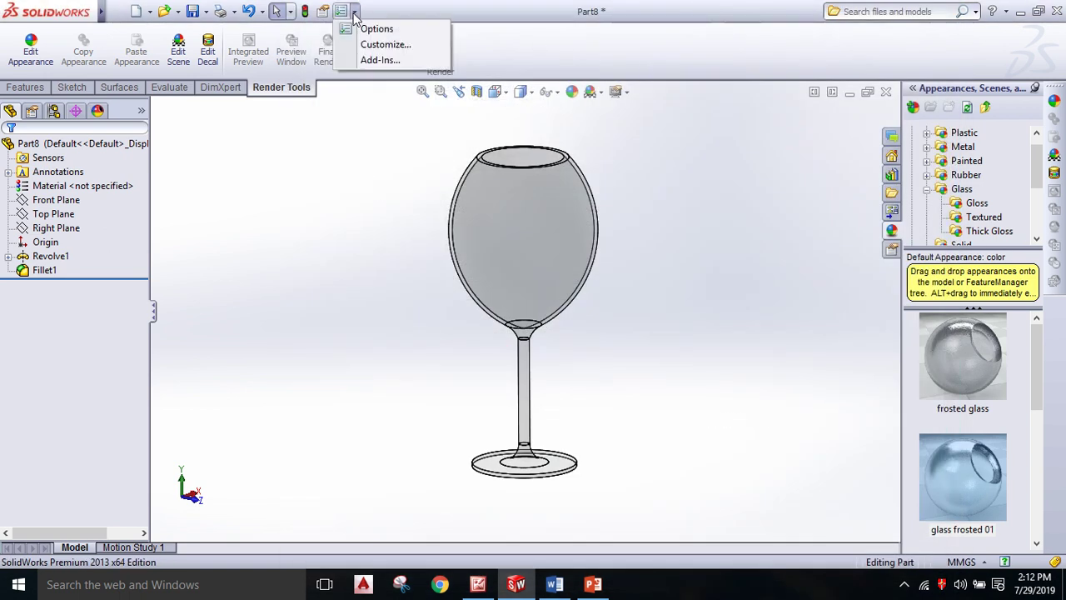
click(371, 60)
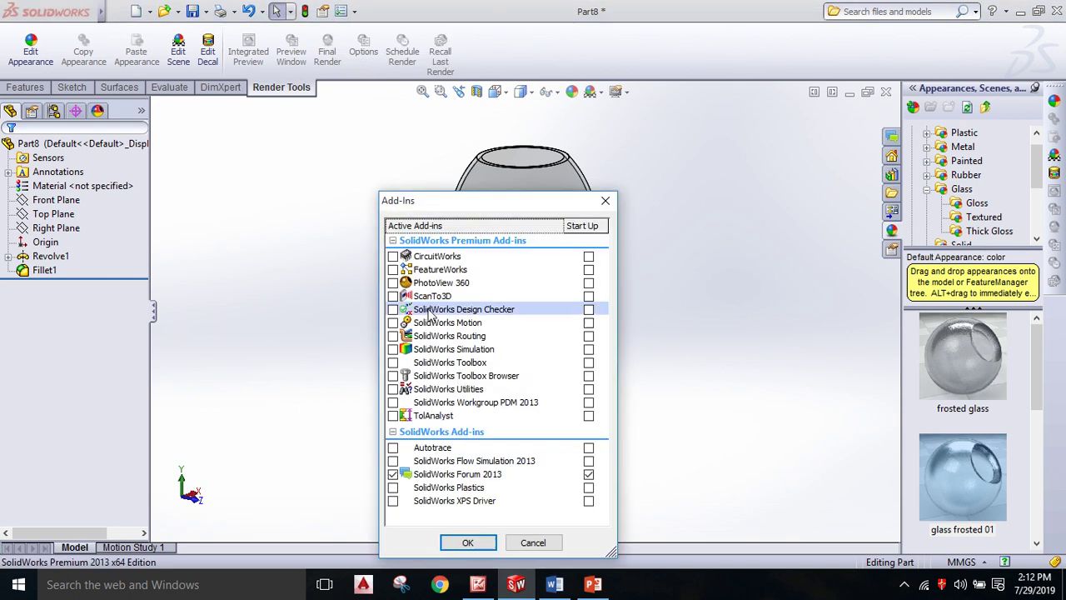
click(392, 282)
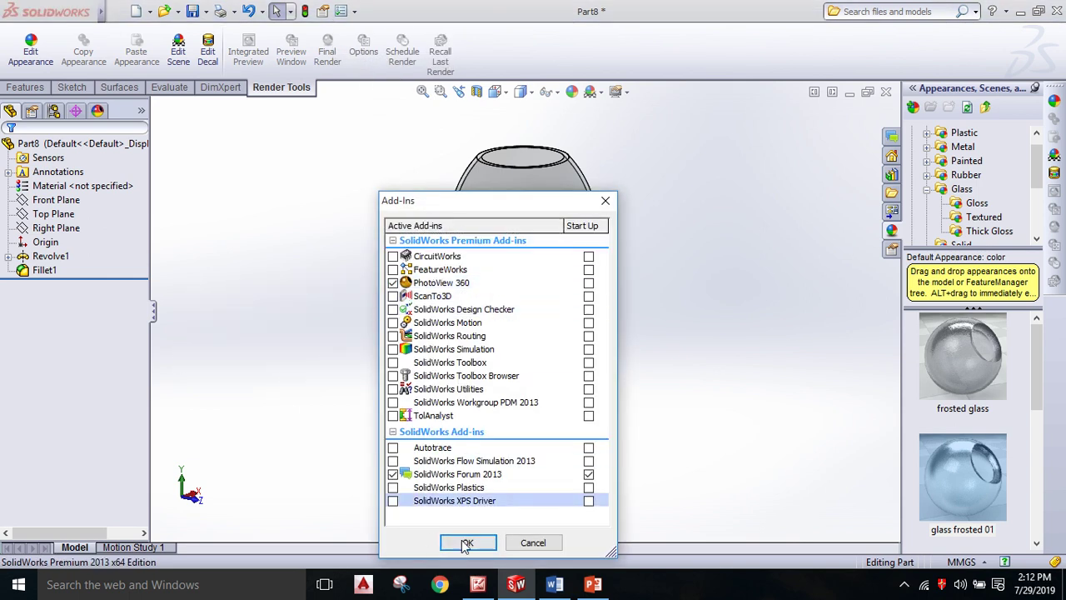
click(463, 542)
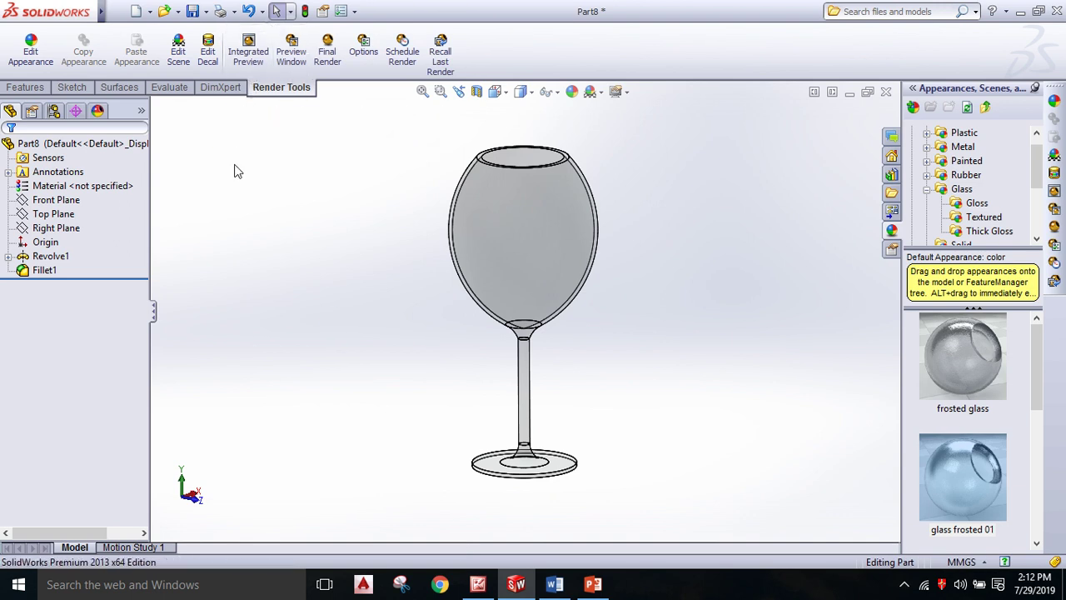
Switch the goblet to perspective view, turn on Integrated Preview, and apply the frosted glass appearance.
click(617, 91)
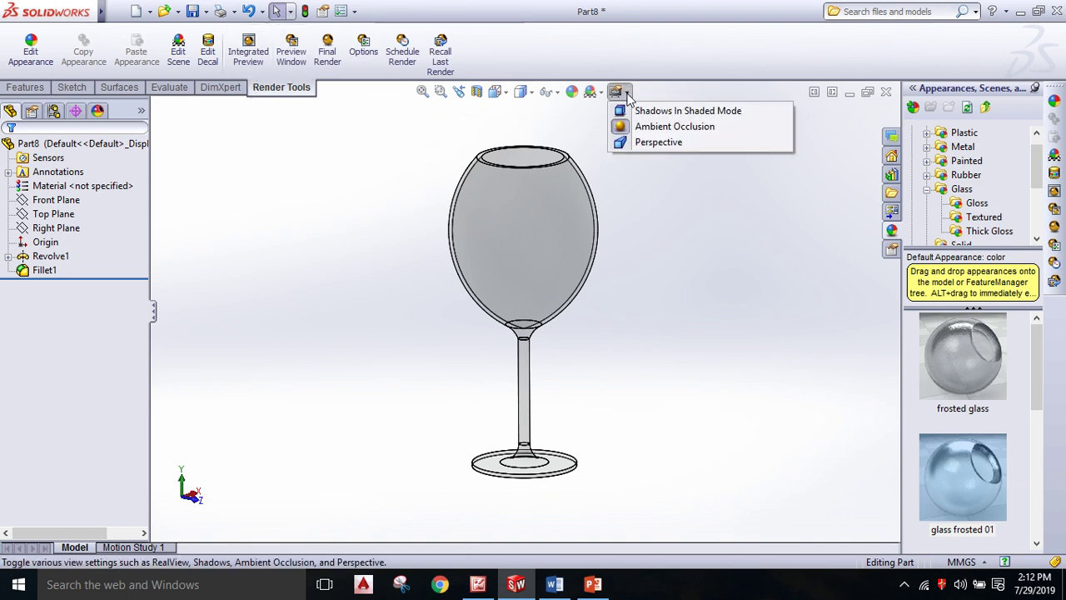
click(641, 144)
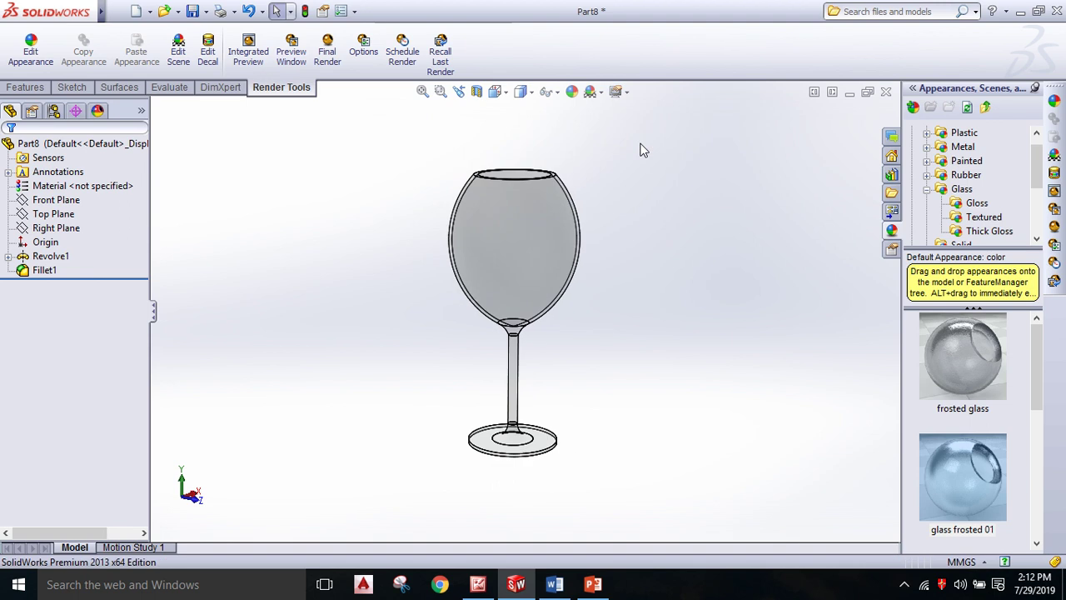
click(247, 54)
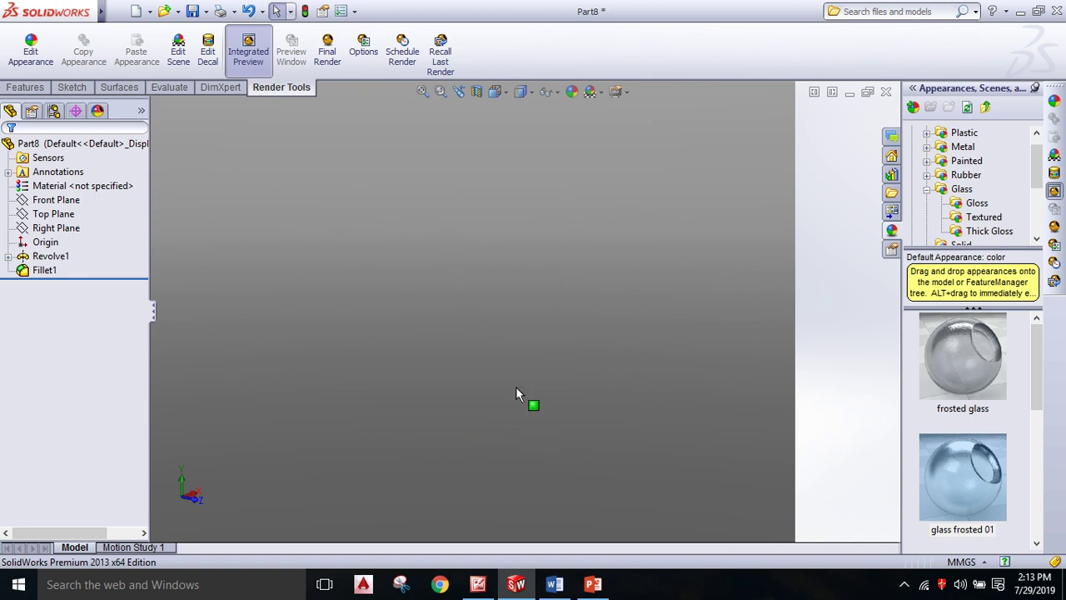
drag(536, 273, 535, 272)
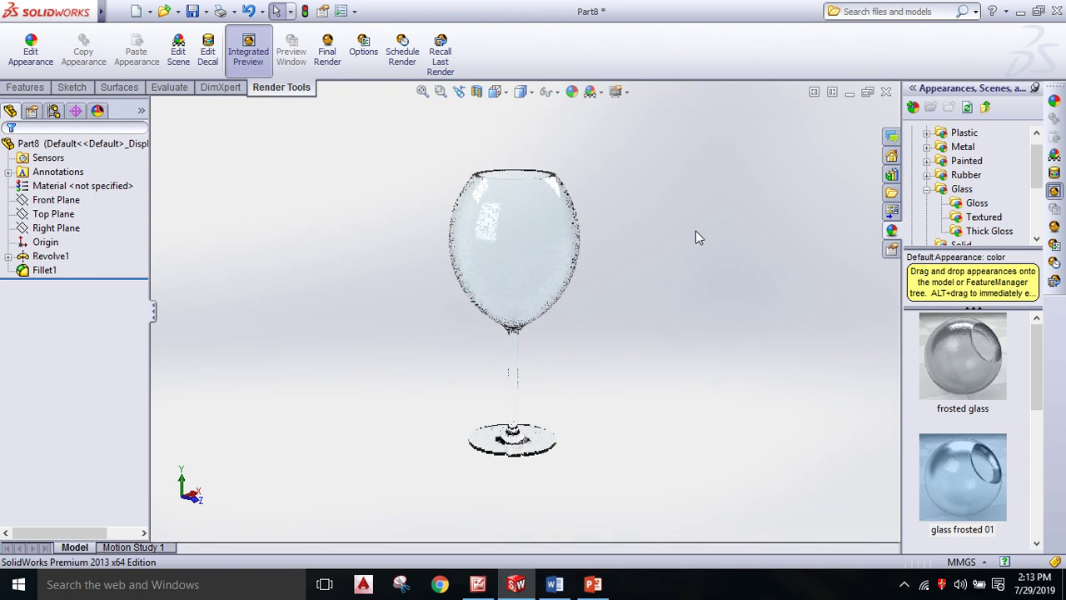
click(627, 91)
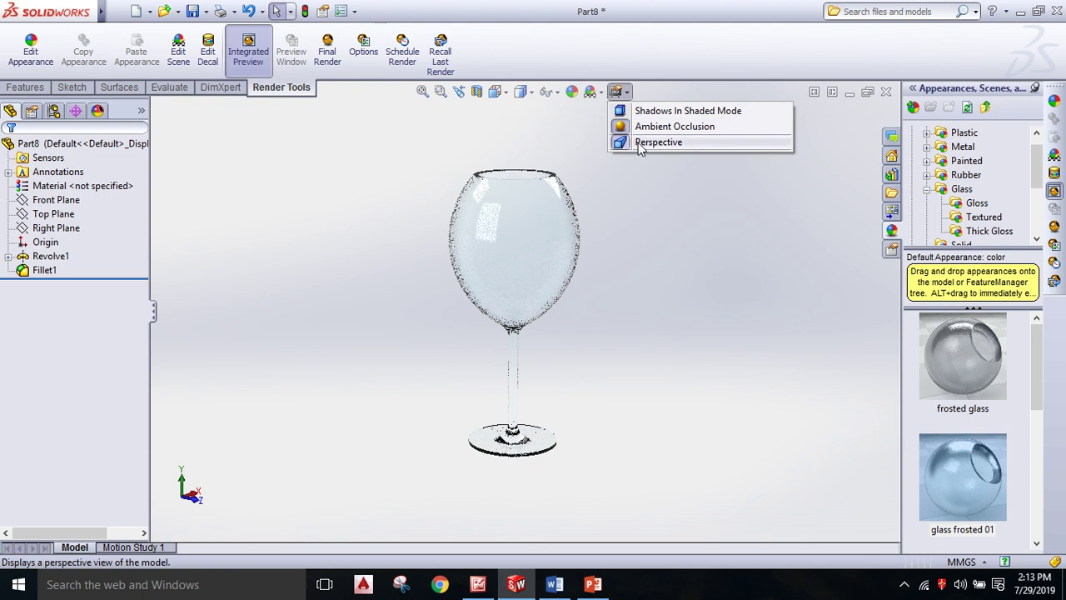
click(661, 213)
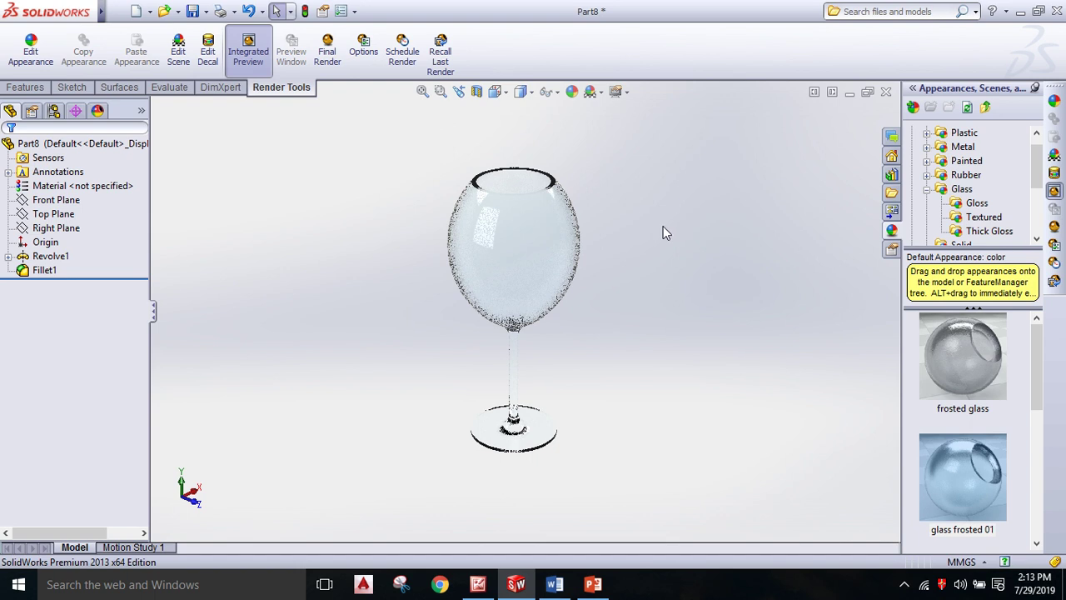
Run PhotoView 360 Final Render to produce a 1154 × 591 image of the frosted glass.
click(327, 50)
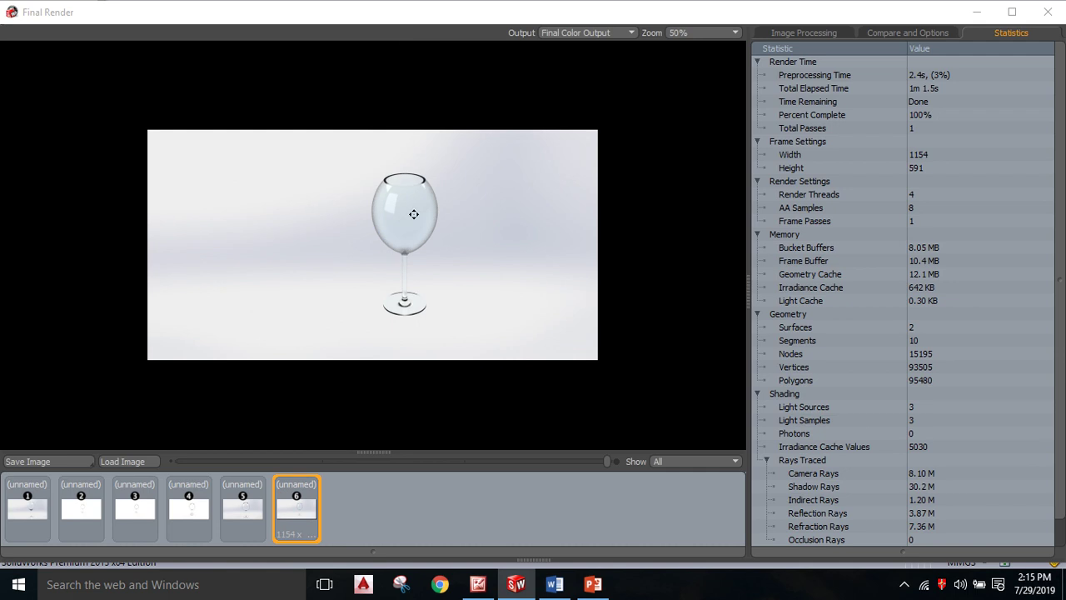
Zoom the finished render to 100%, then minimize the Final Render window.
scroll(414, 214, up, 1)
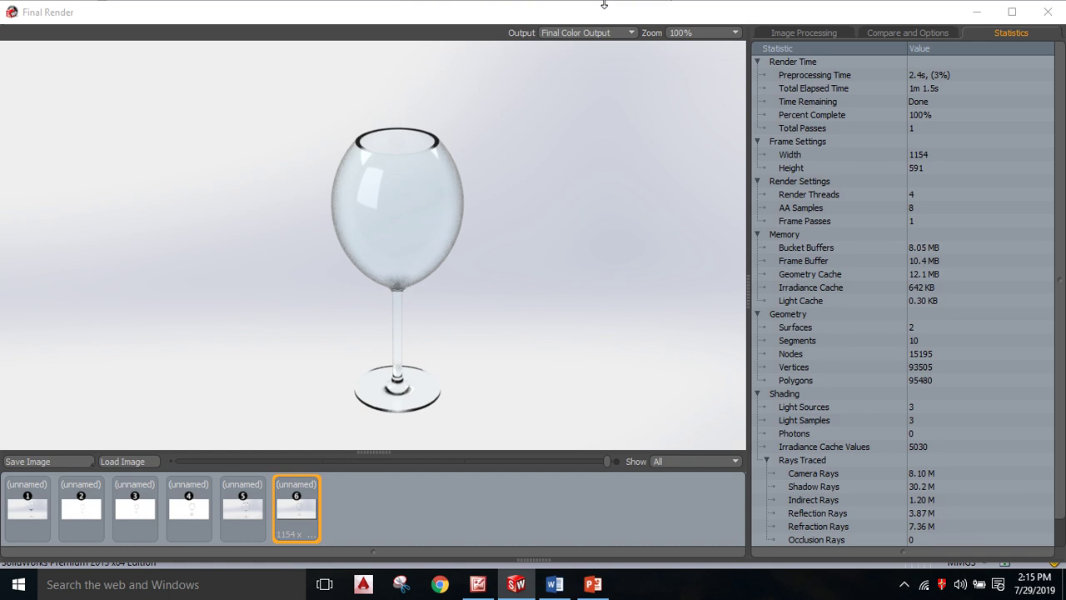
click(978, 17)
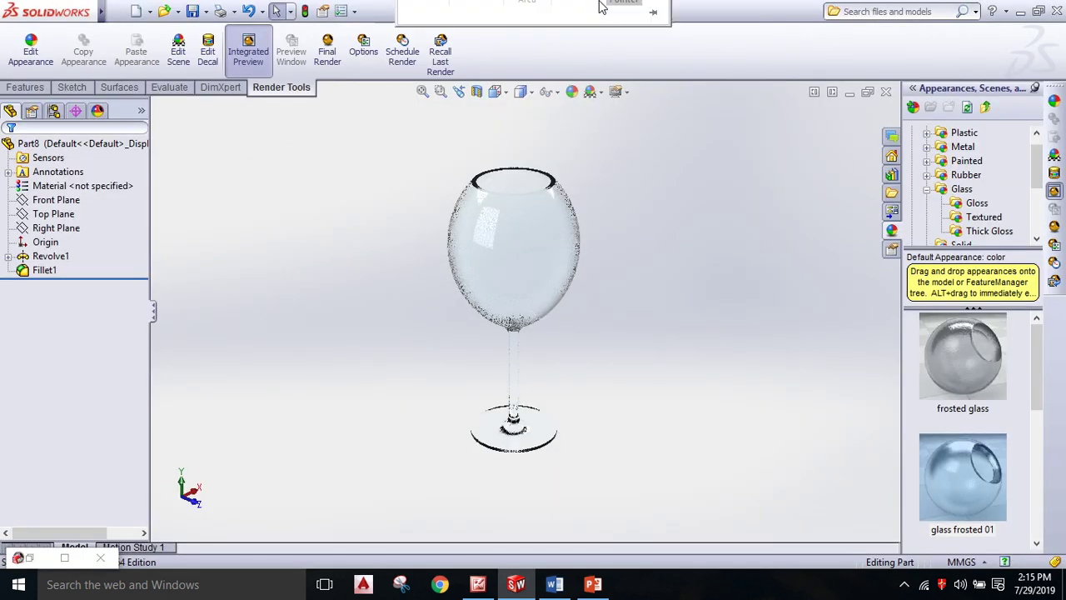